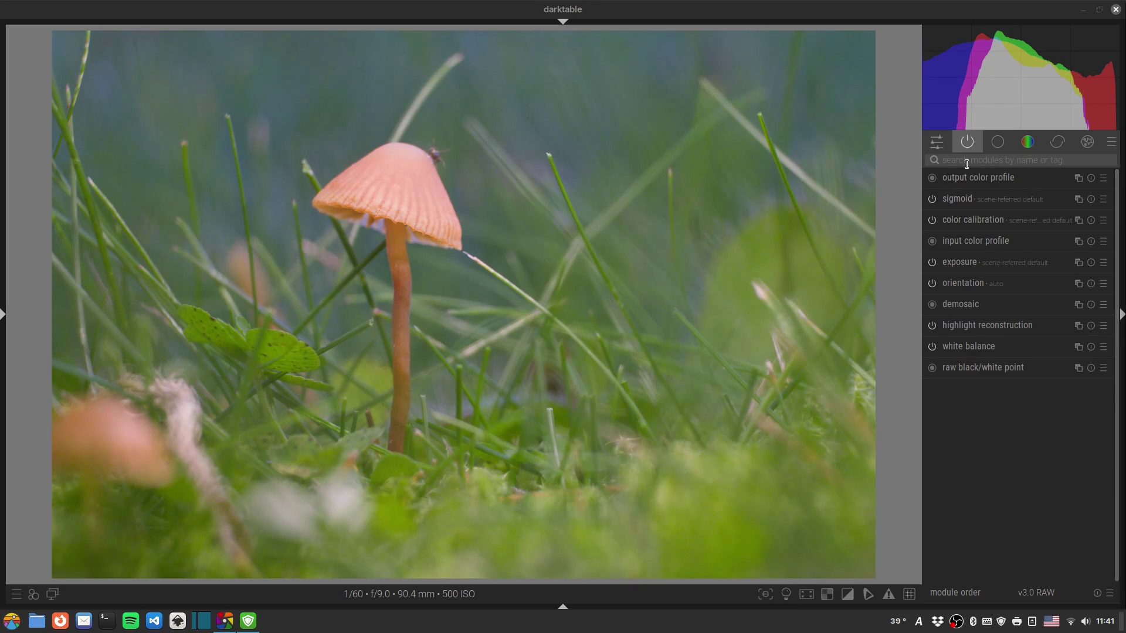
Step: Find and enable the lens correction module and the chromatic aberrations module
key(ctrl+f)
text(lens)
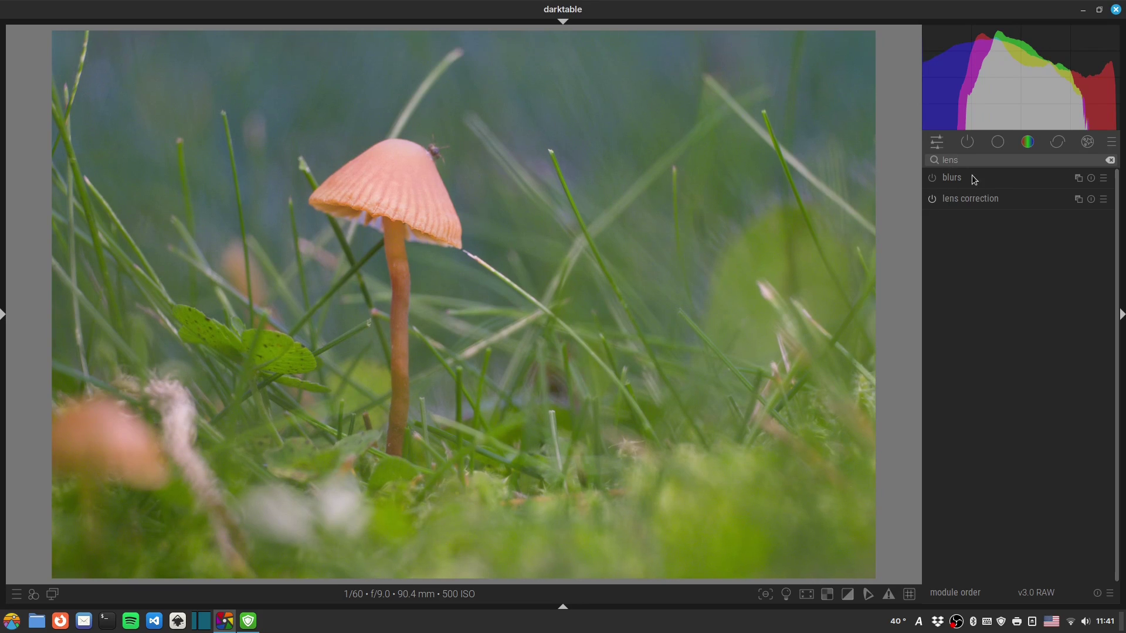
double_click(962, 160)
text(chrm)
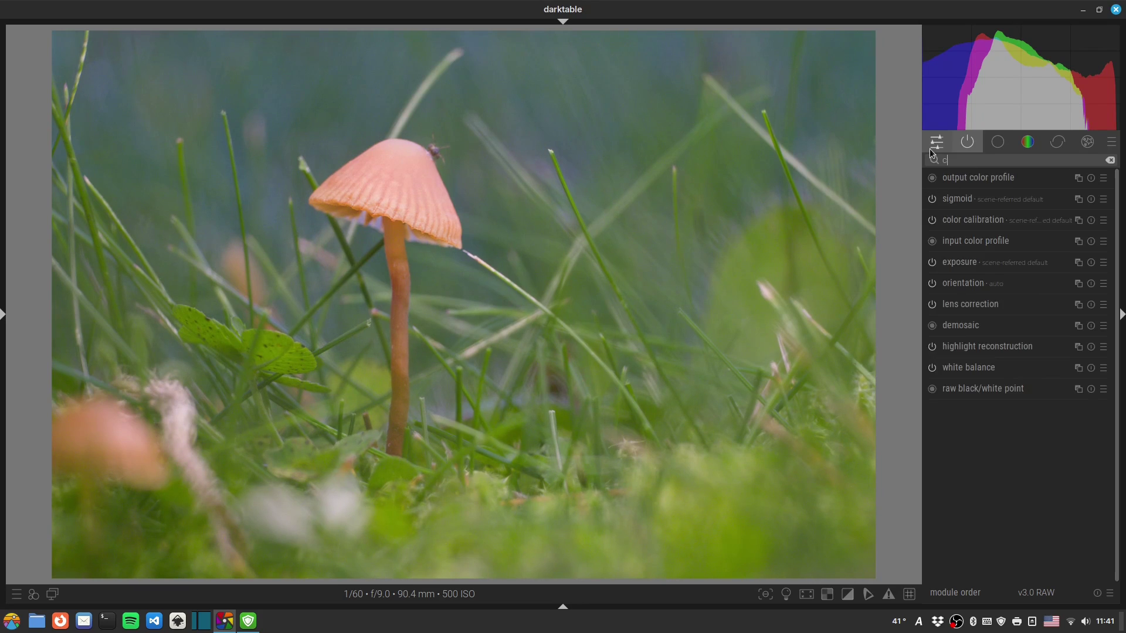
key(BackSpace)
key(BackSpace)
text(romatic)
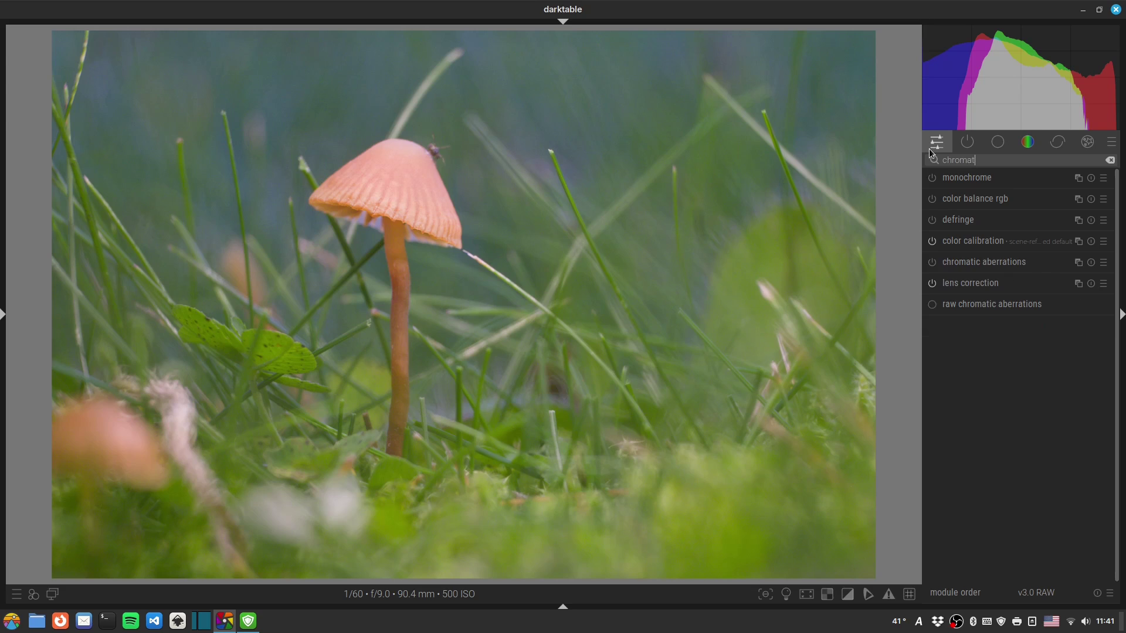
click(932, 199)
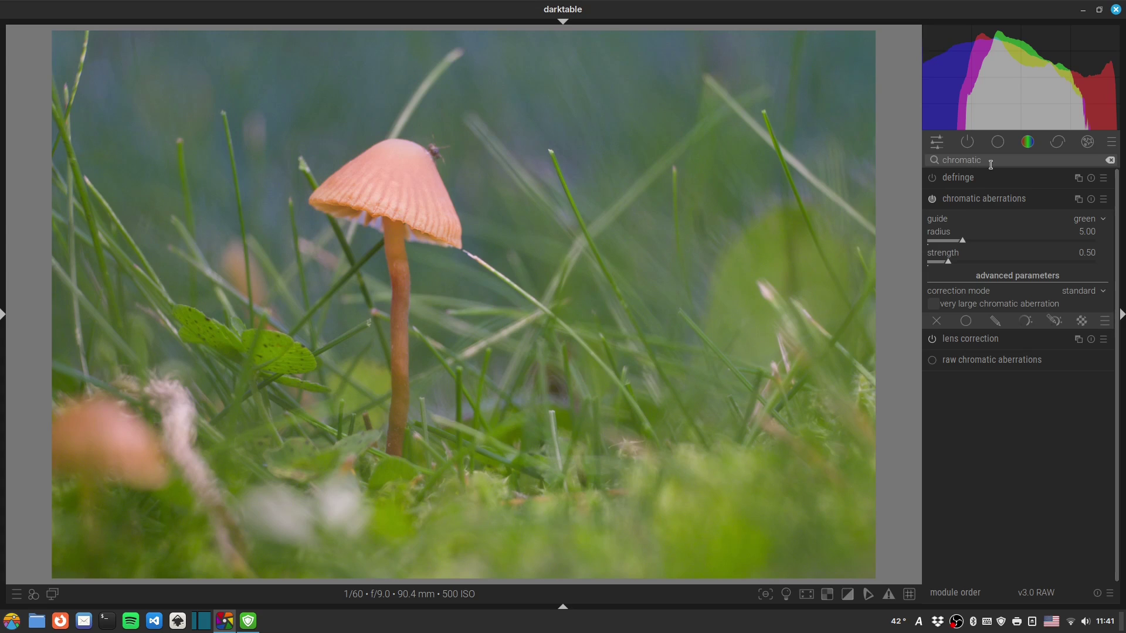
Step: Find the denoise (profiled) module and enable it
drag(991, 164, 938, 162)
text(denoise)
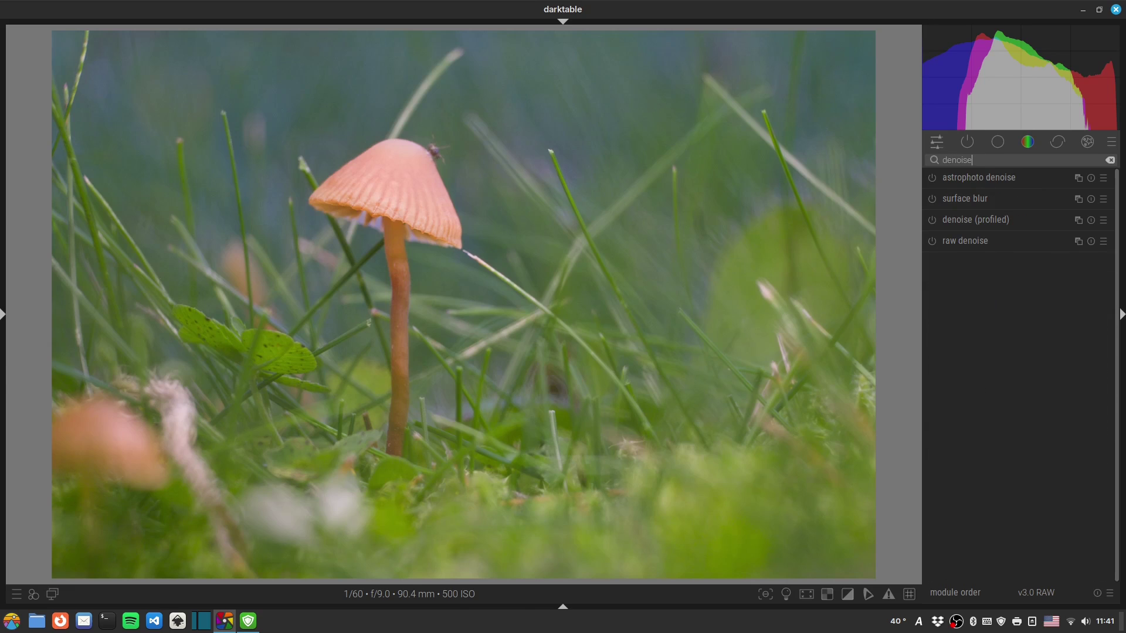
click(932, 220)
Step: Set the demosaic method to Markesteijn 3-pass and return to the list of active modules
key(BackSpace)
key(BackSpace)
key(BackSpace)
key(BackSpace)
key(BackSpace)
text(mo)
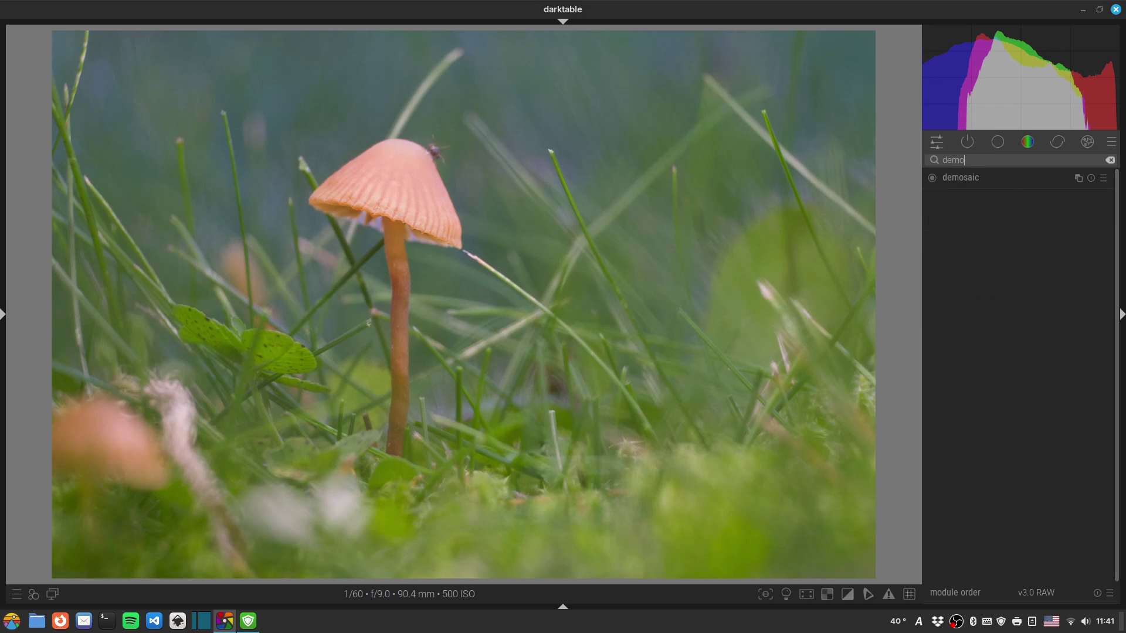
click(974, 184)
click(1032, 198)
click(1041, 207)
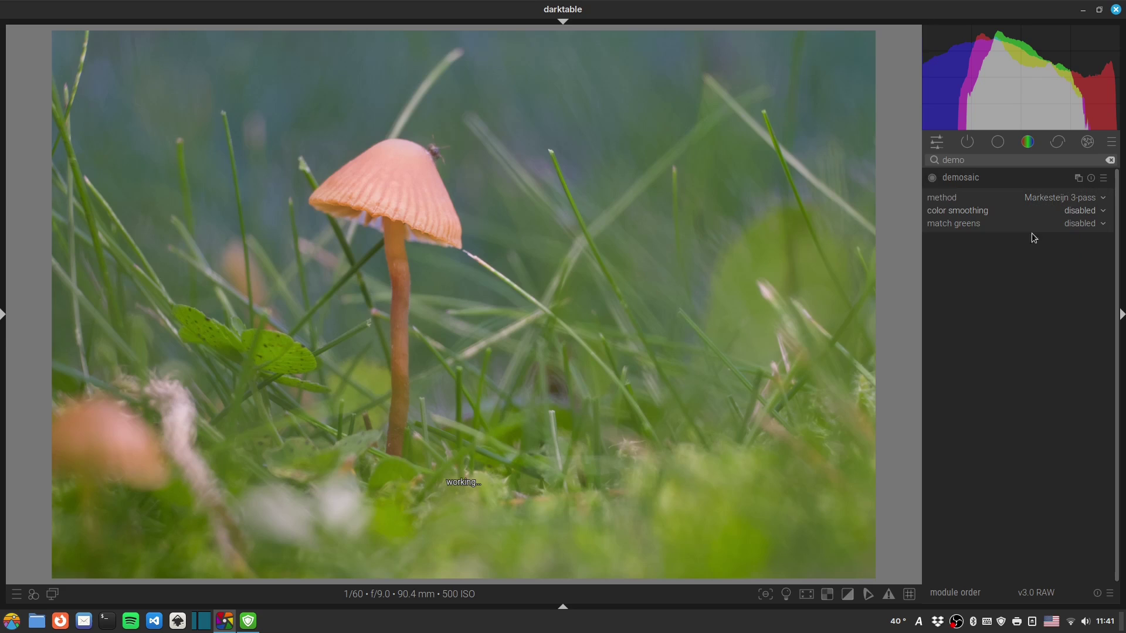
click(964, 179)
click(967, 142)
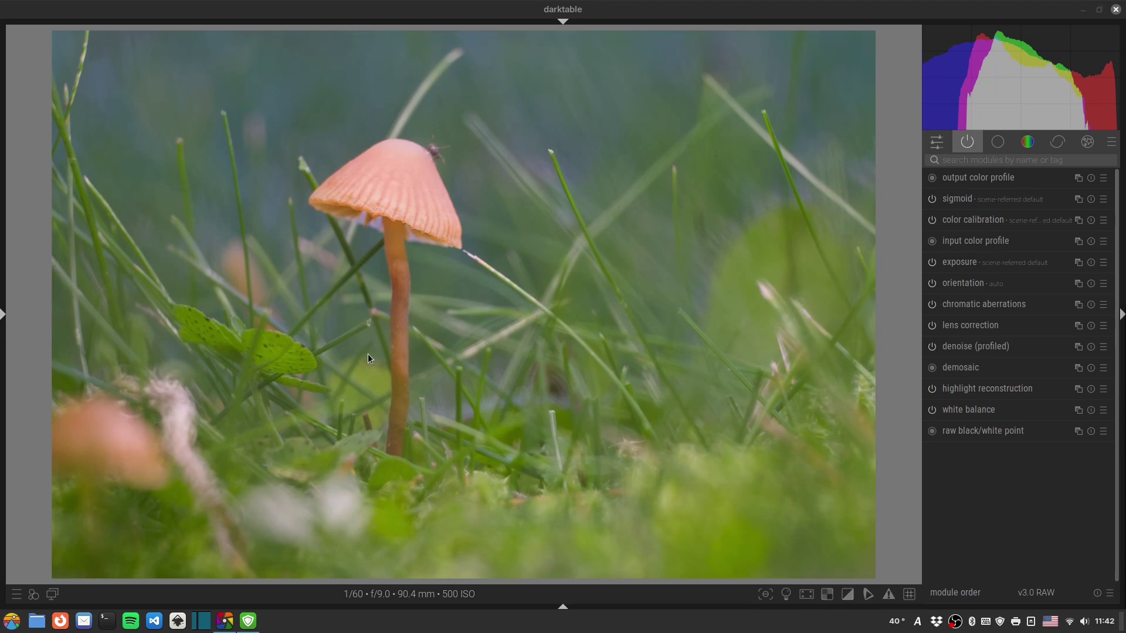
Step: Crop the photo freehand, trimming a strip off the left side and thin strips off the top and bottom
click(968, 161)
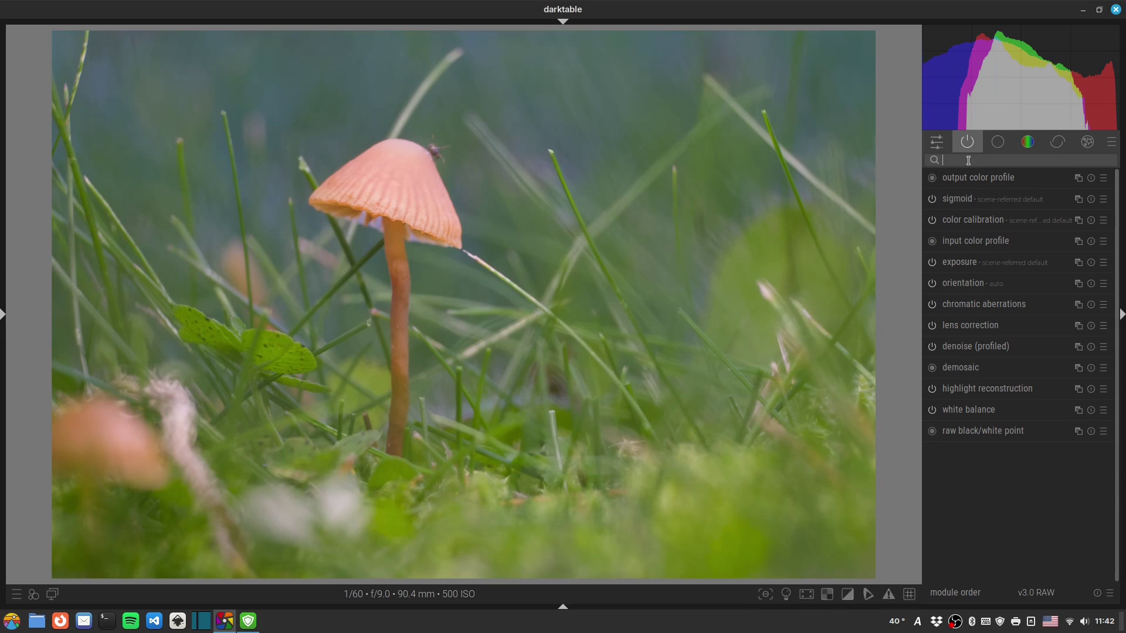
text(crop)
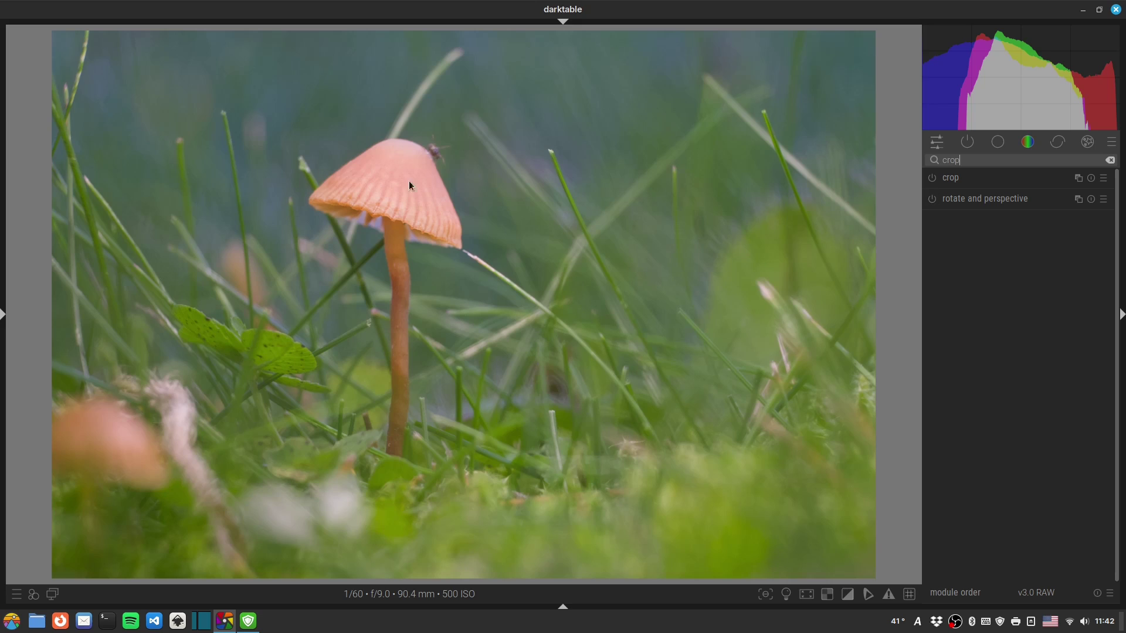
click(956, 178)
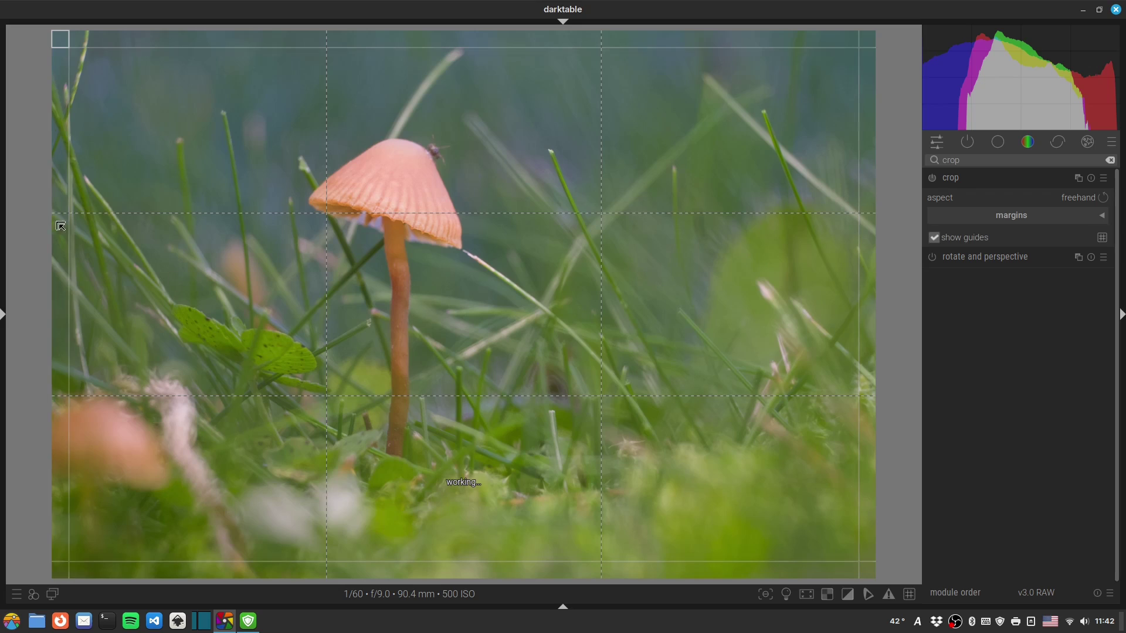
drag(69, 48, 140, 65)
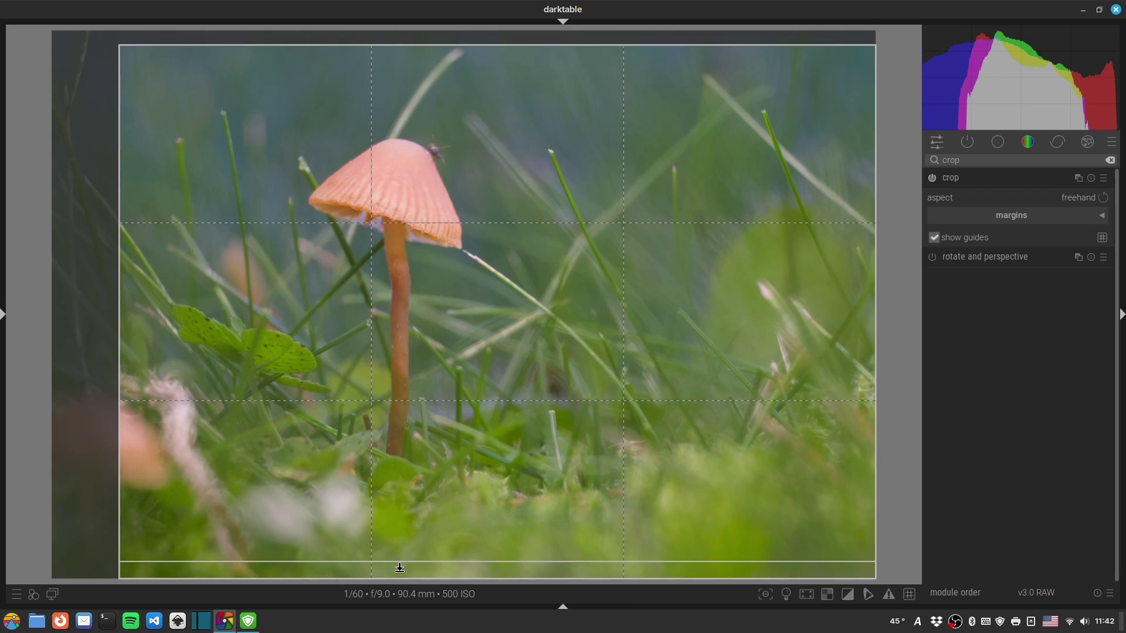
drag(394, 568, 396, 548)
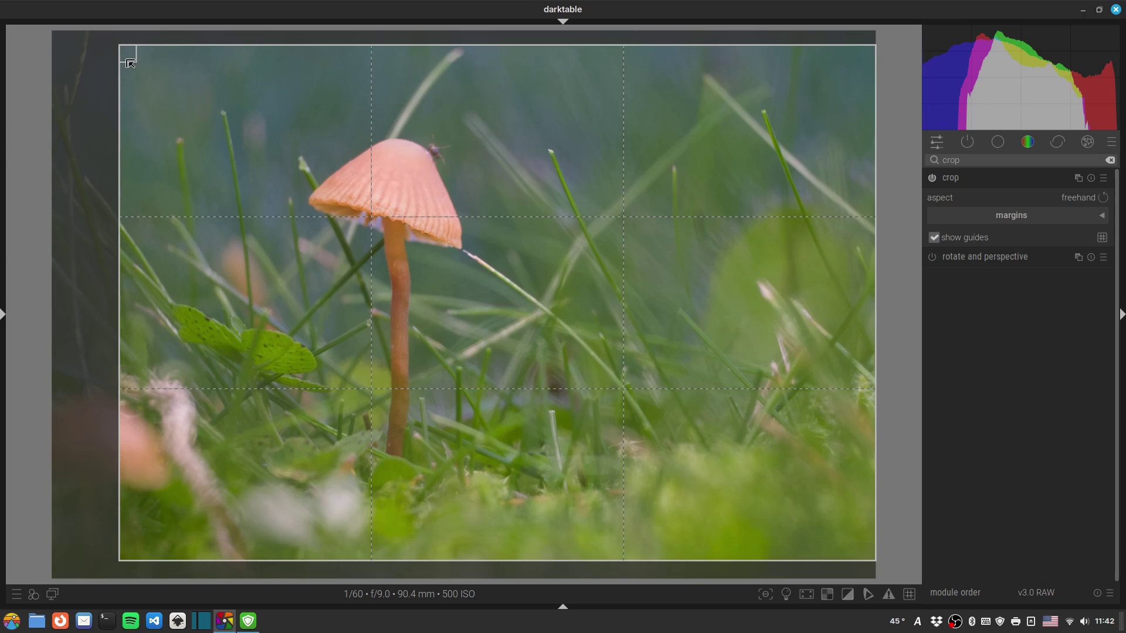
drag(130, 54, 139, 64)
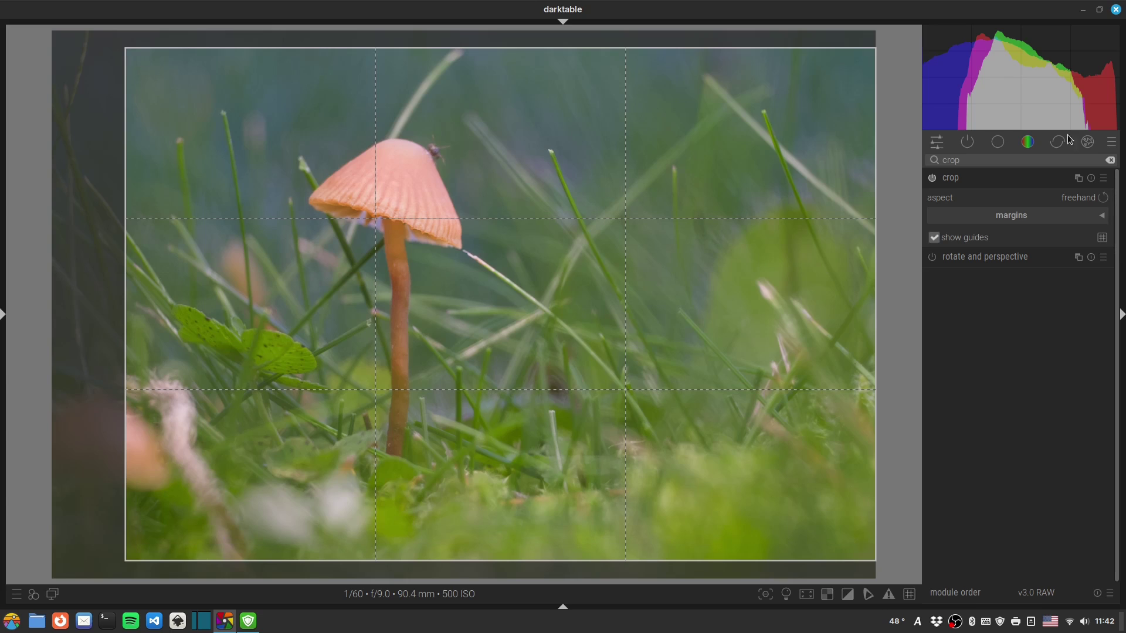
click(1022, 177)
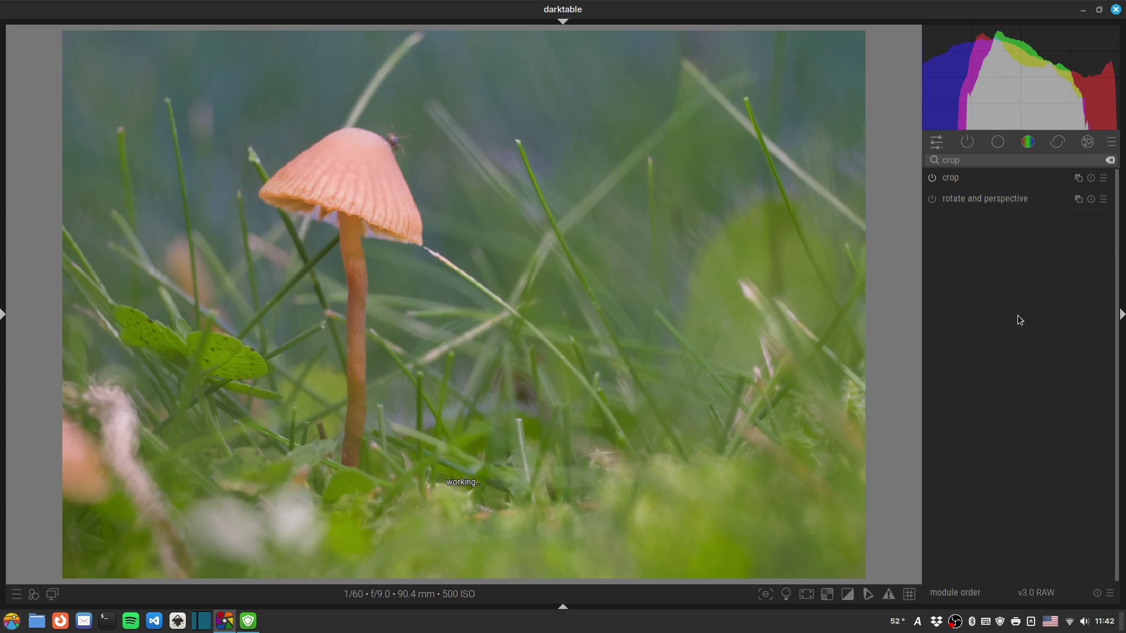
Step: Lower the exposure to -0.064 EV in the exposure module
click(986, 158)
text(expo)
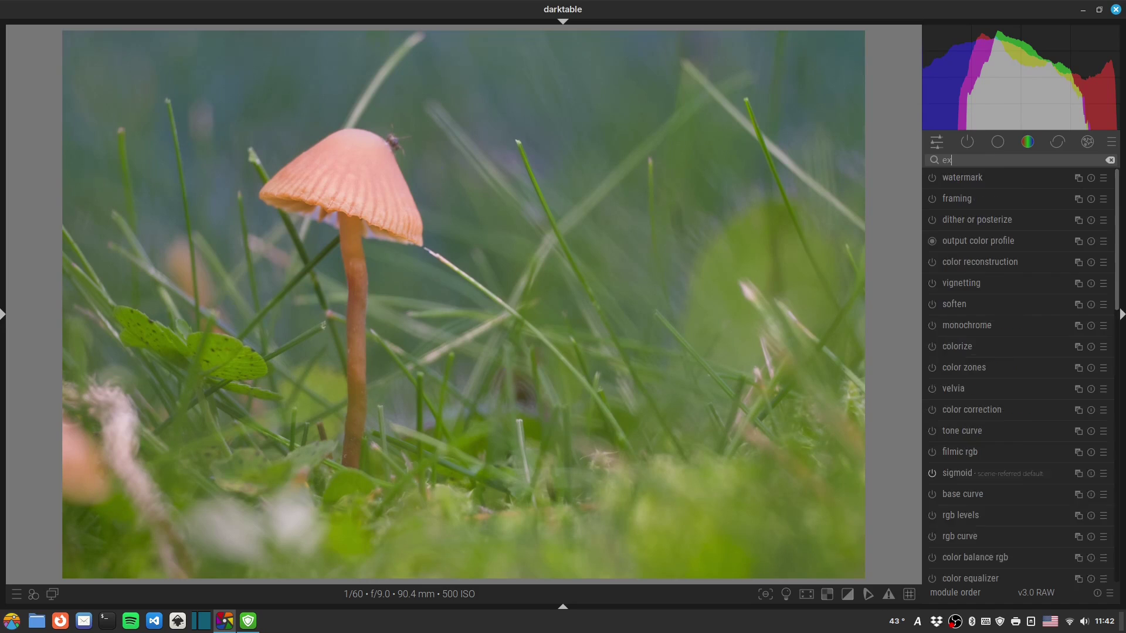
click(971, 181)
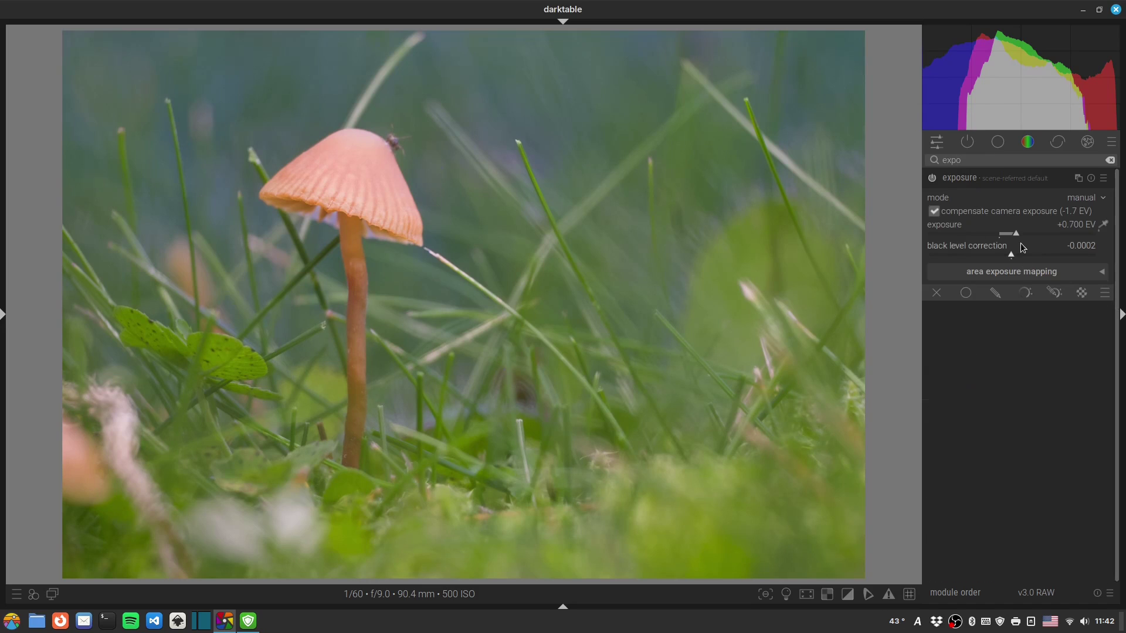
drag(1014, 237, 997, 234)
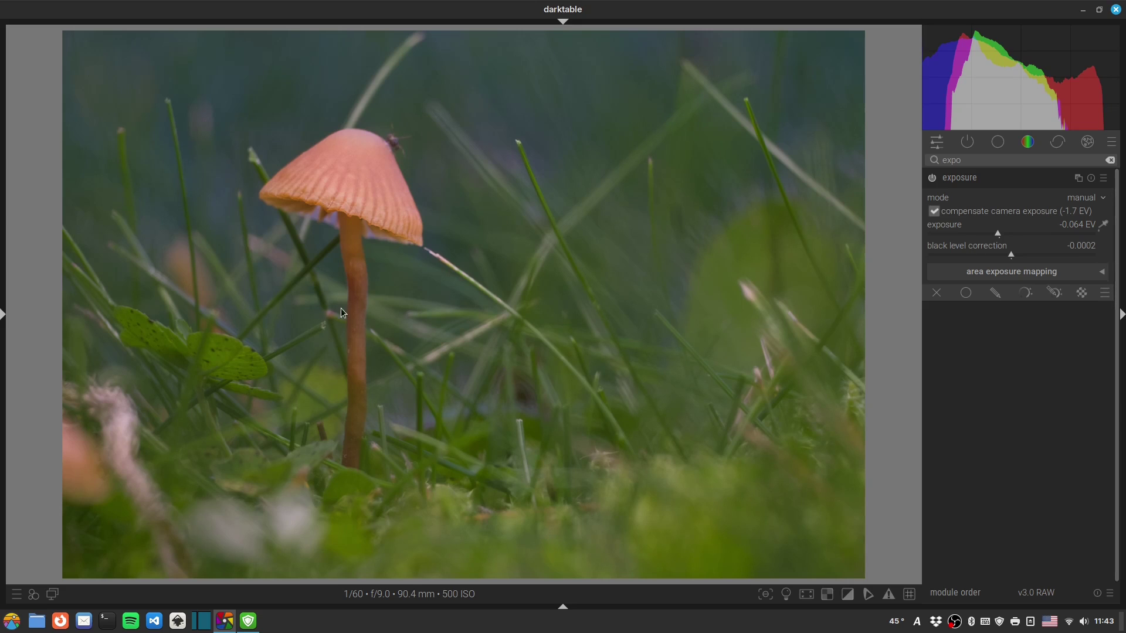
click(976, 178)
Step: Raise the contrast of the active sigmoid module to about 1.748
click(967, 142)
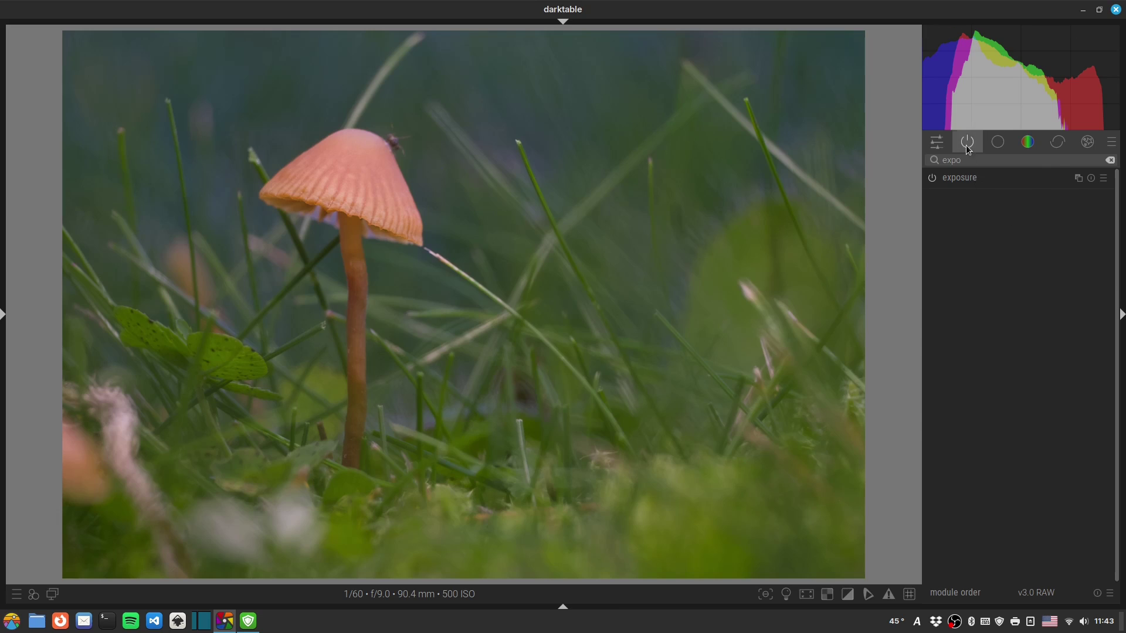
click(968, 197)
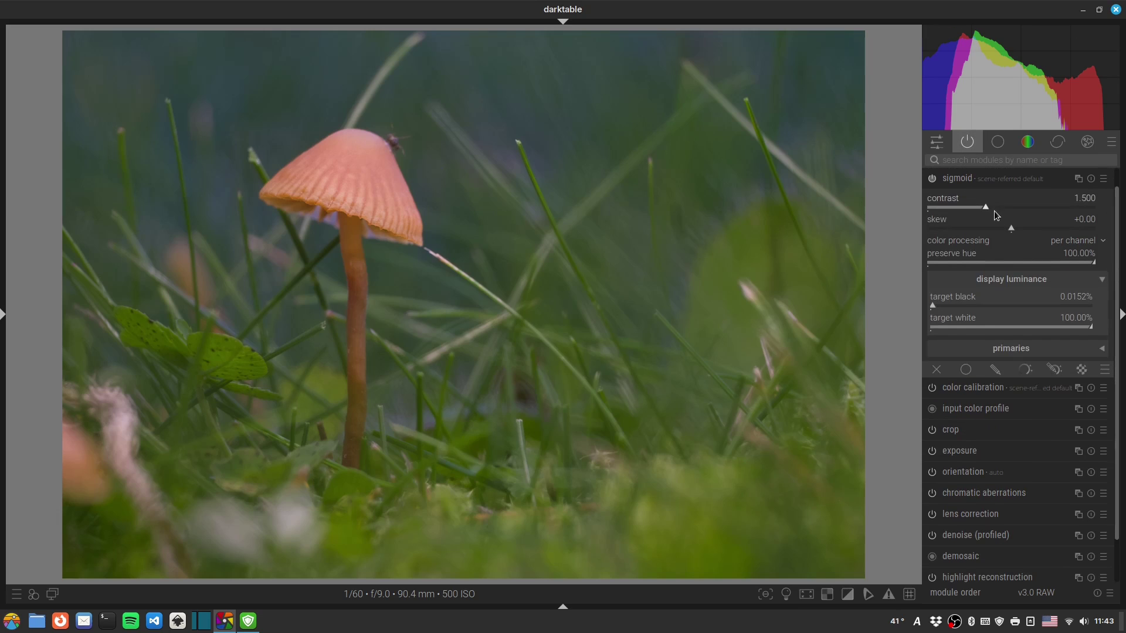
drag(986, 206, 1002, 208)
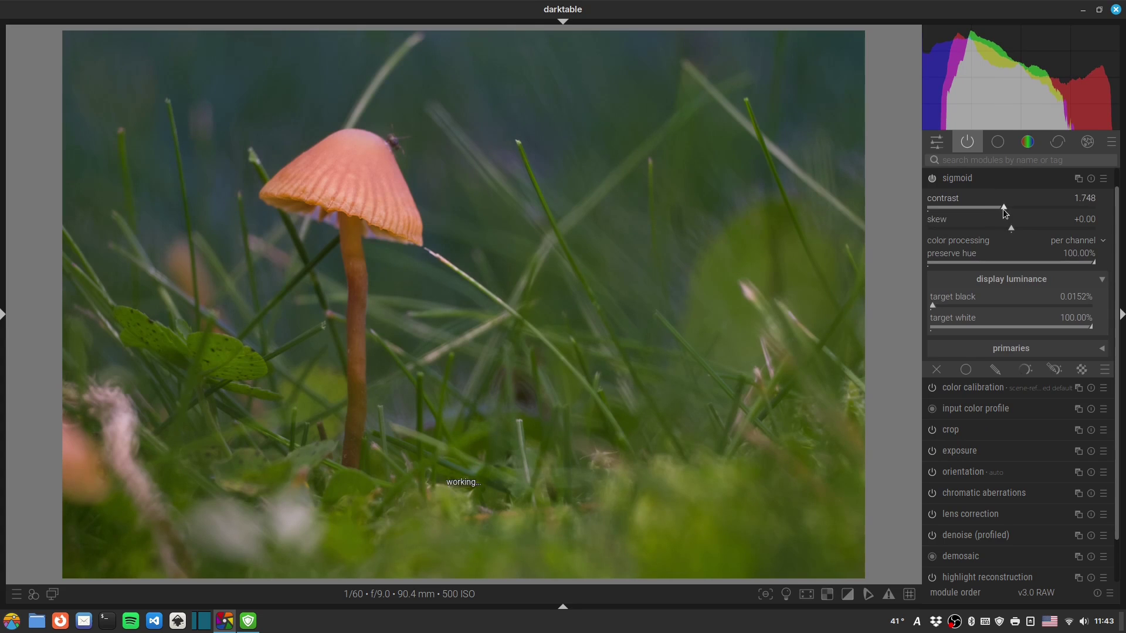
Step: In color calibration, try sampling the illuminant from the image, and set the illuminant to as shot in camera
click(982, 392)
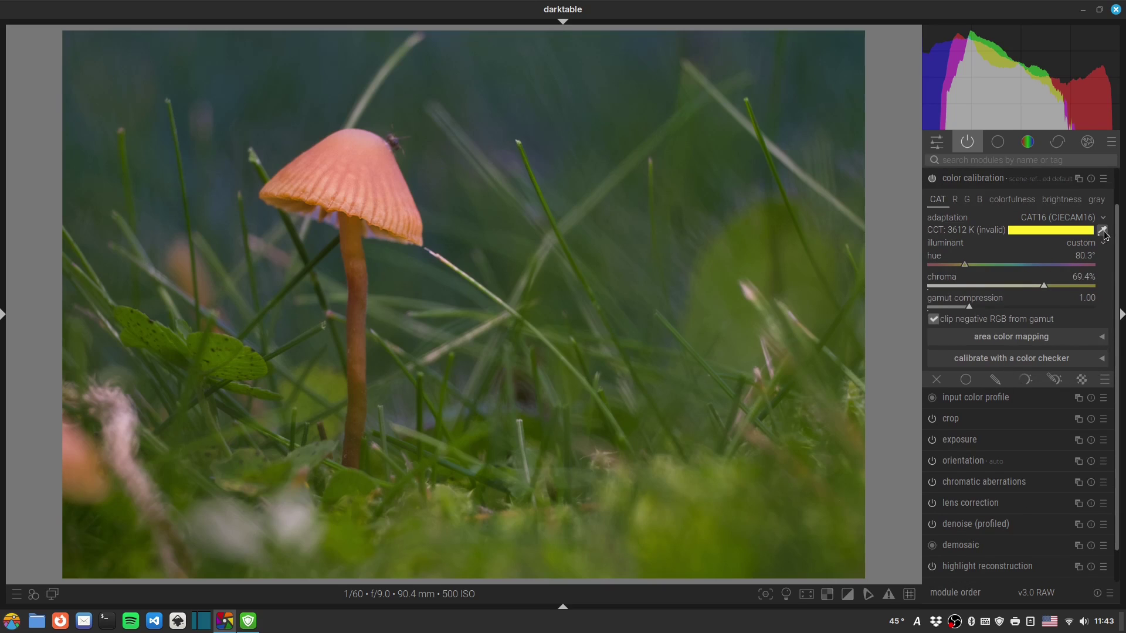
click(1103, 231)
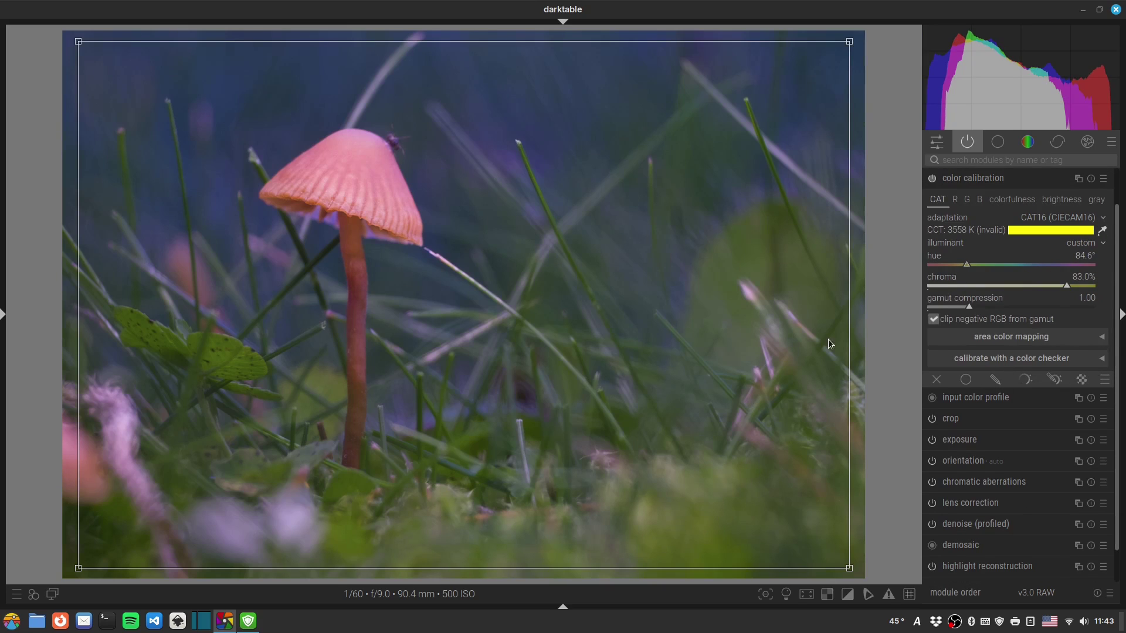
click(1085, 243)
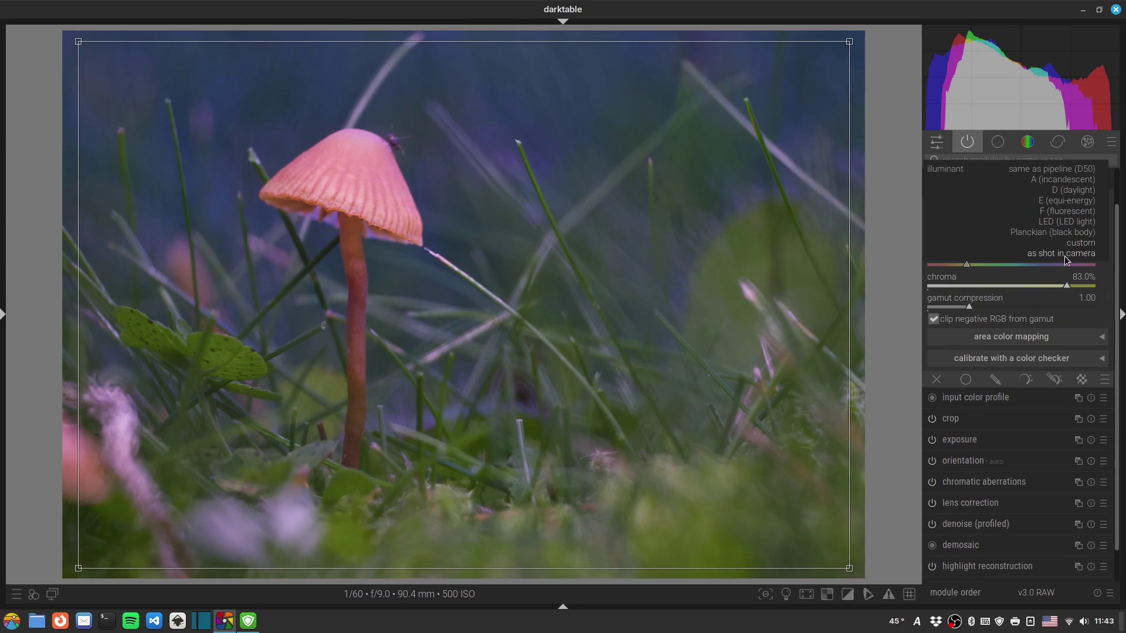
click(1066, 254)
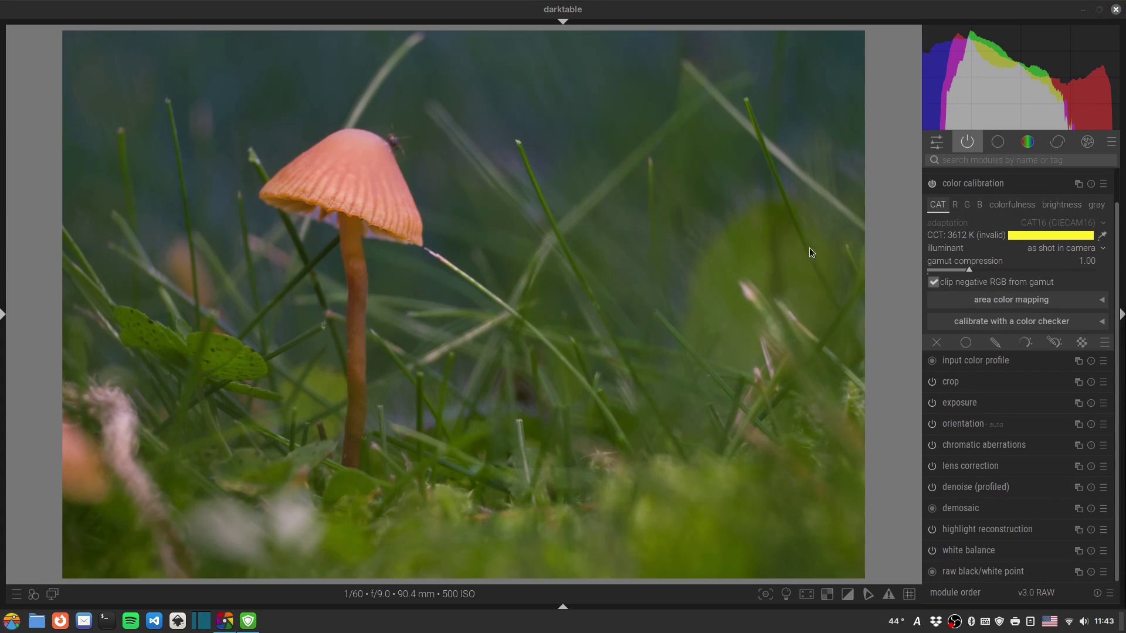
Step: Enable color balance rgb and set its contrast to +4.96% and global vibrance to -5.59%
click(951, 161)
text(rgb)
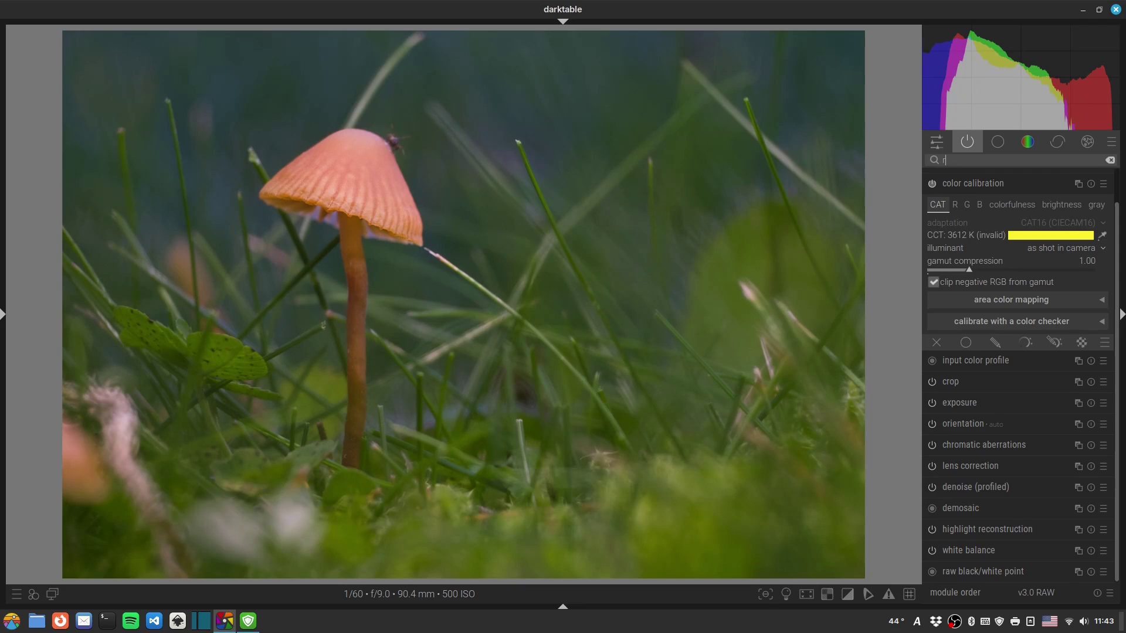
click(936, 240)
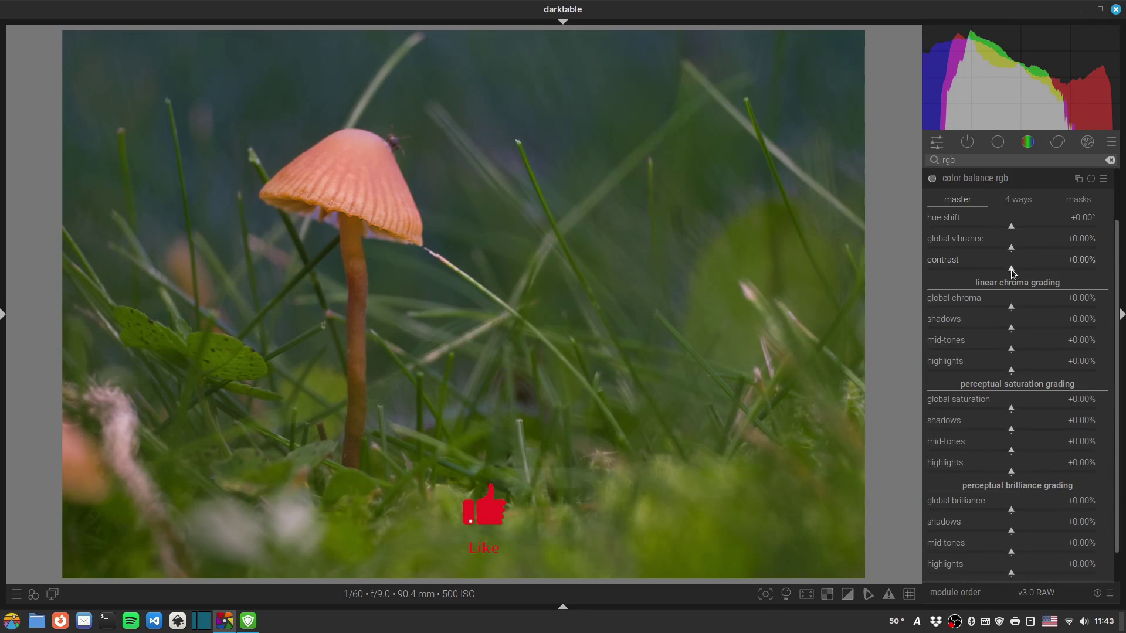
drag(1011, 269, 1001, 248)
Step: Set color balance rgb's perceptual saturation to +7.80% for shadows, +5.23% for mid-tones and +4.41% for highlights
click(1018, 430)
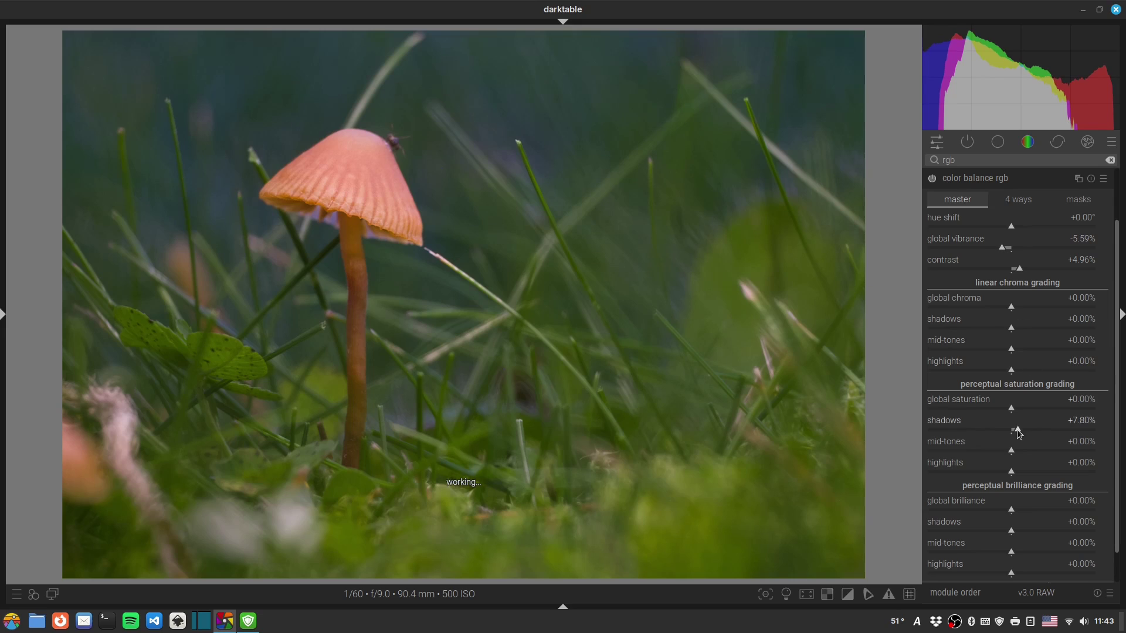
click(1015, 450)
click(1015, 470)
Step: Set the perceptual brilliance to -18.67% for shadows and +23.61% for mid-tones, and fine-tune the highlights
scroll(1121, 410, down, 2)
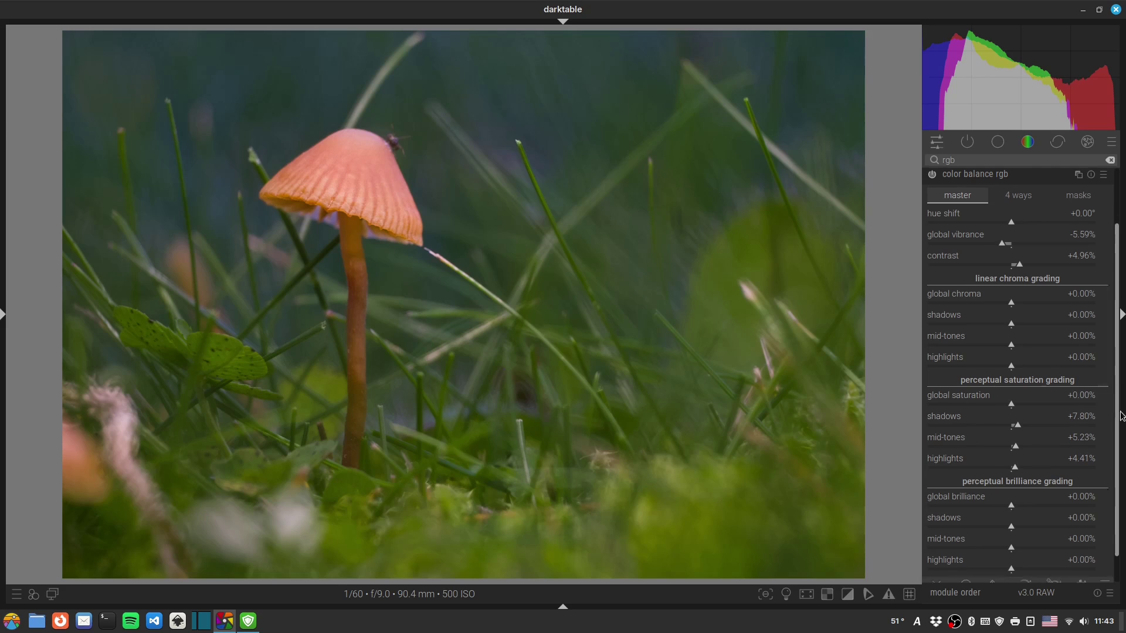
click(1121, 447)
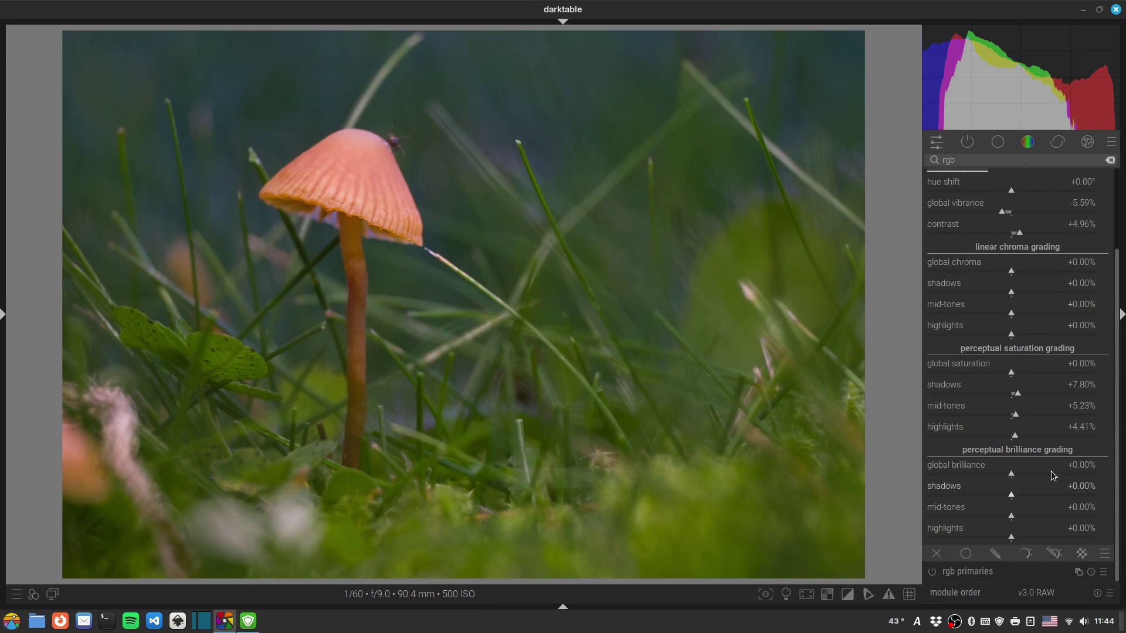
drag(1015, 495, 995, 495)
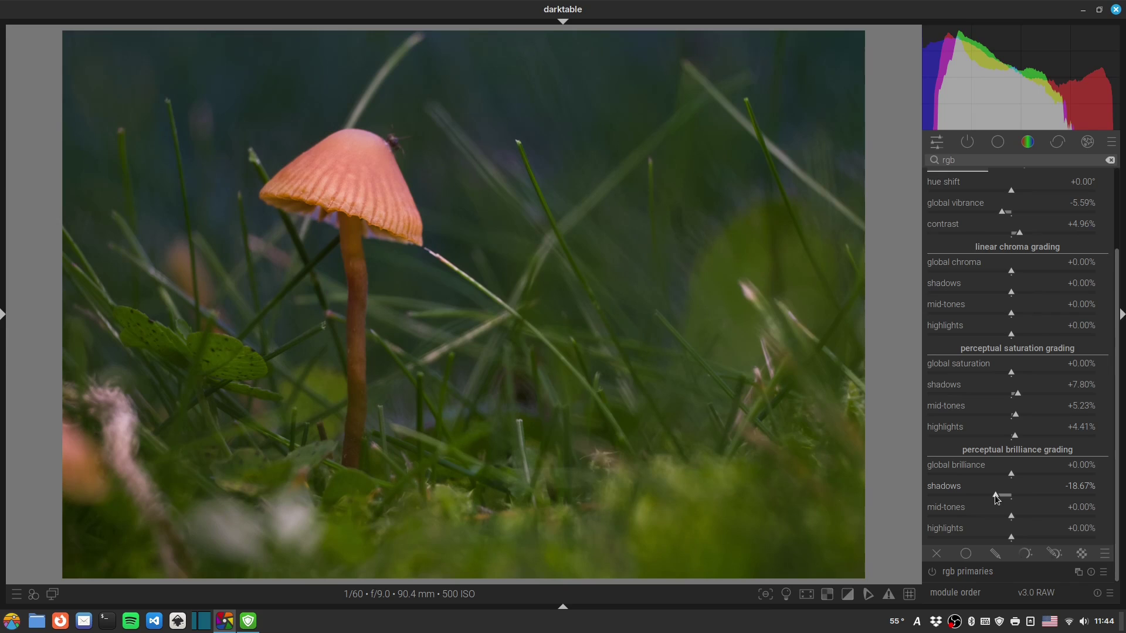
drag(1026, 518, 1030, 516)
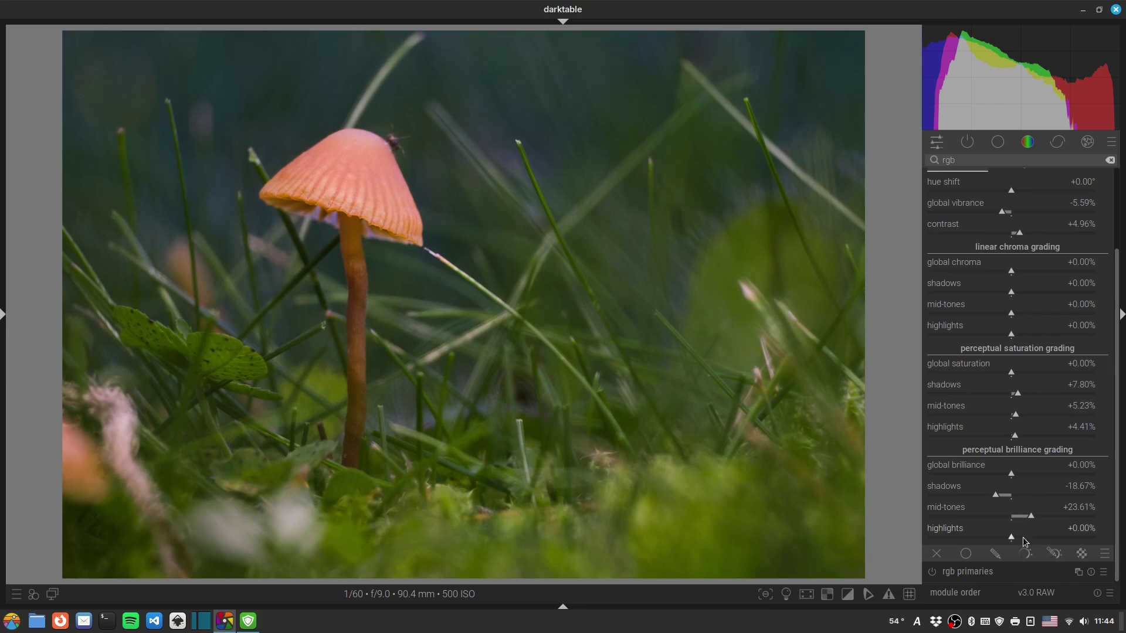
drag(1008, 536, 1010, 536)
Step: In color balance rgb's 4 ways settings, set the shadows lift hue to 228.69° and its chroma to 2.79%
scroll(1010, 536, down, 1)
scroll(1014, 234, up, 3)
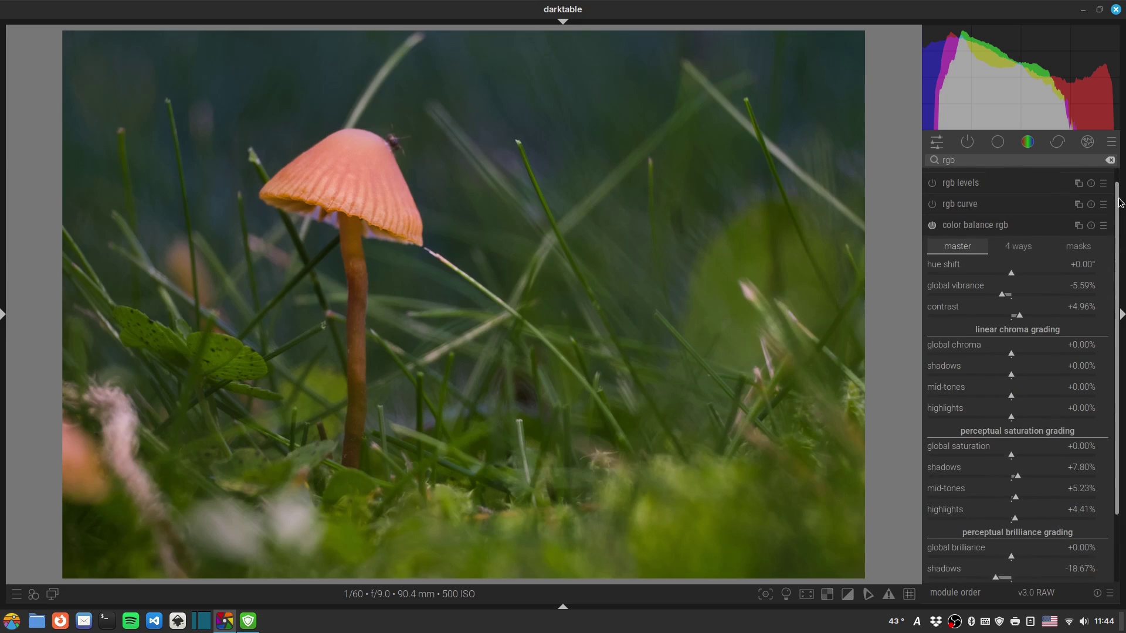
click(1012, 262)
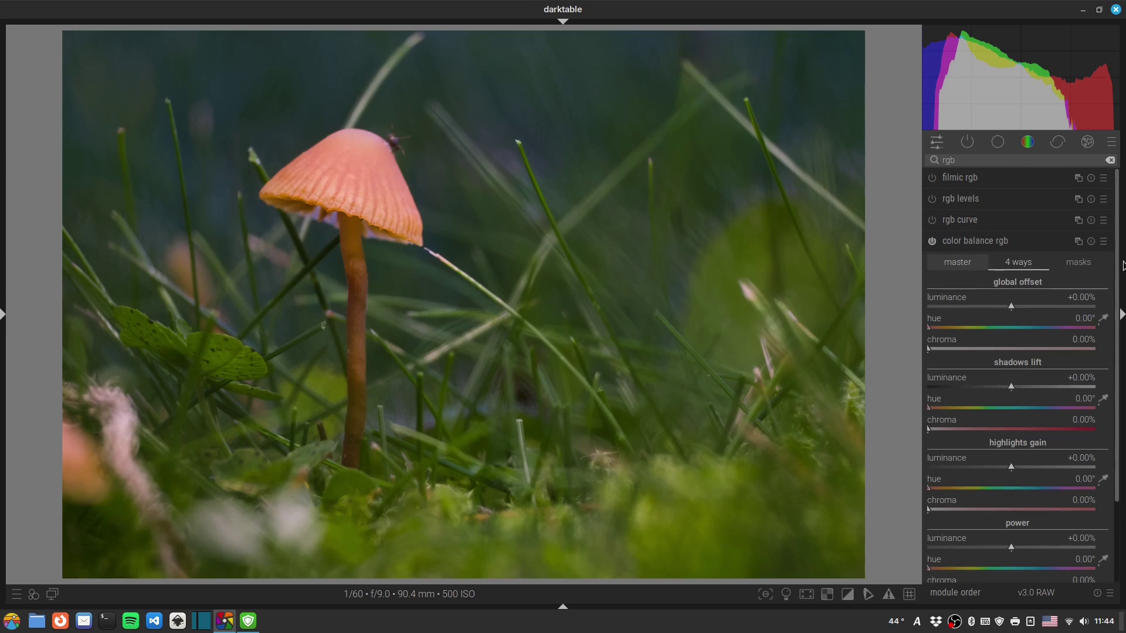
scroll(1117, 284, down, 3)
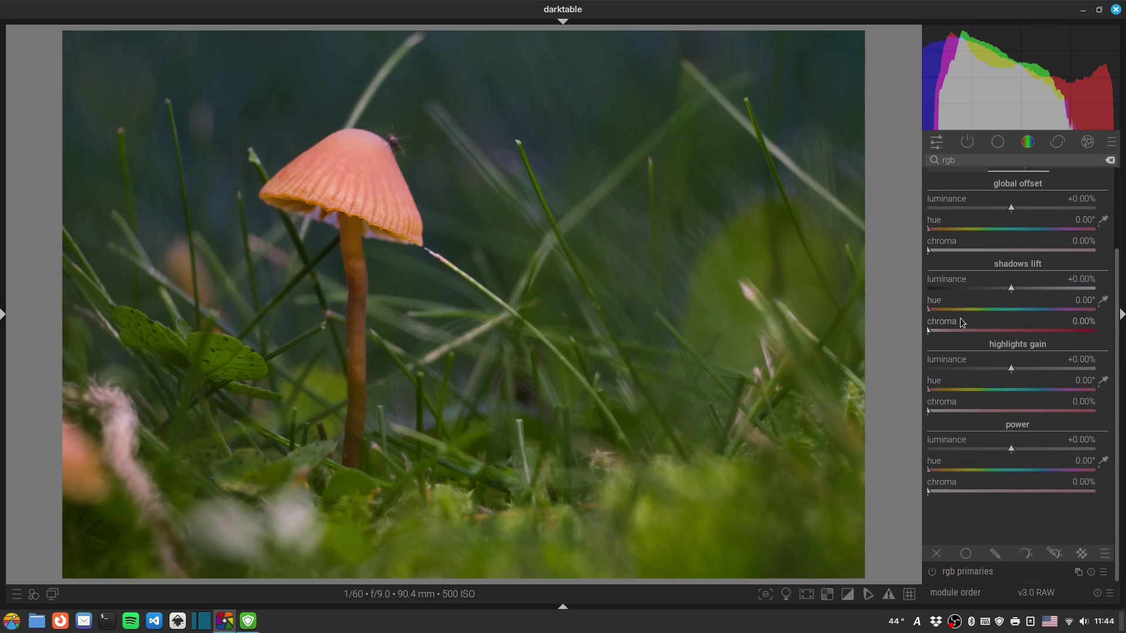
drag(935, 311, 1032, 323)
drag(933, 332, 936, 332)
scroll(935, 329, up, 1)
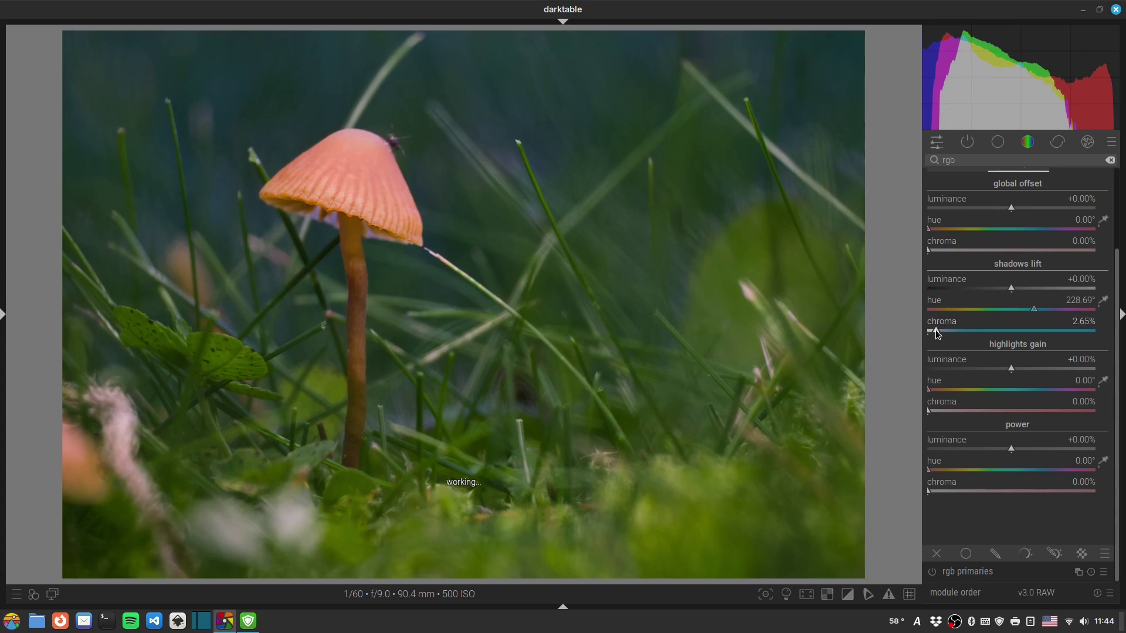
Step: Set color balance rgb's power hue to 57.21° and its chroma to 0.74%, and collapse the module
mouse_move(934, 472)
mouse_down()
mouse_move(953, 470)
mouse_move(938, 488)
mouse_up()
click(939, 488)
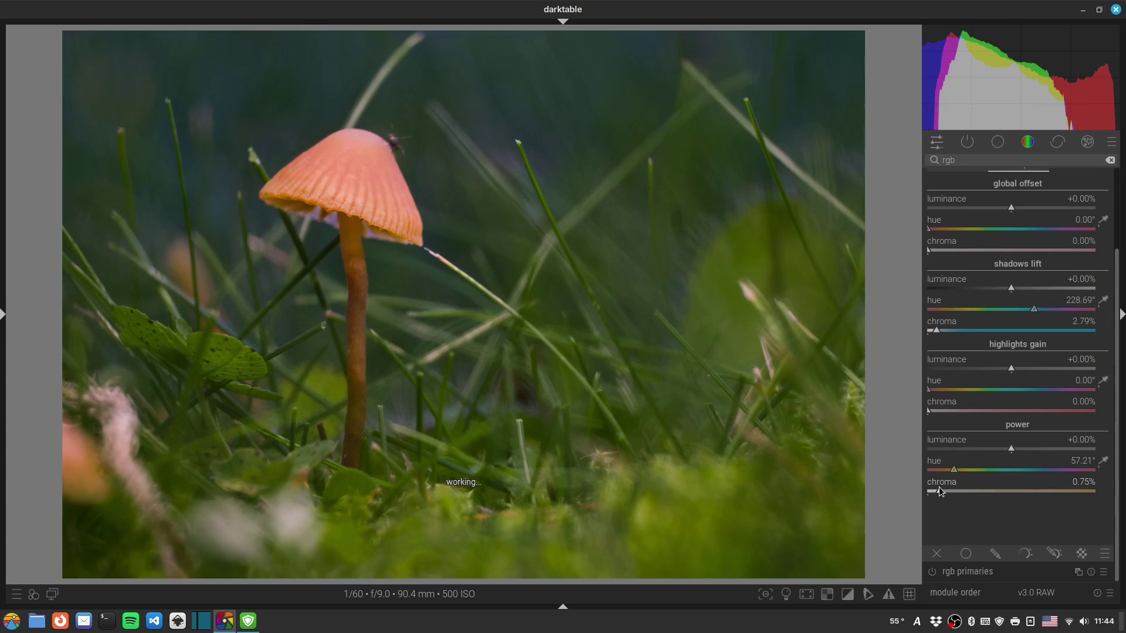
scroll(1118, 415, up, 5)
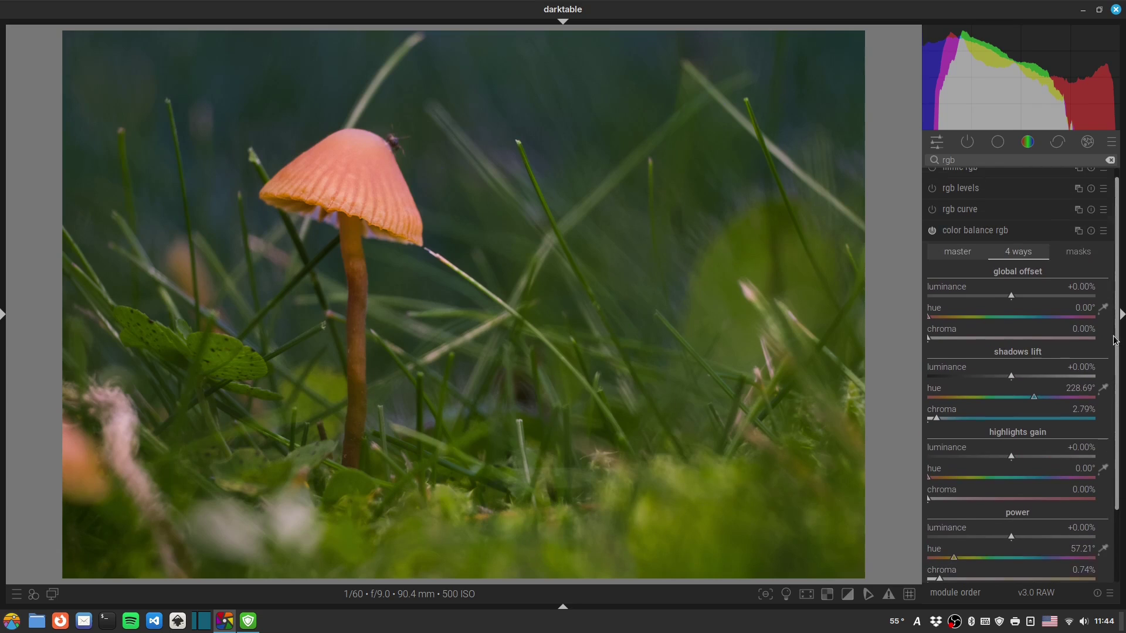
click(974, 237)
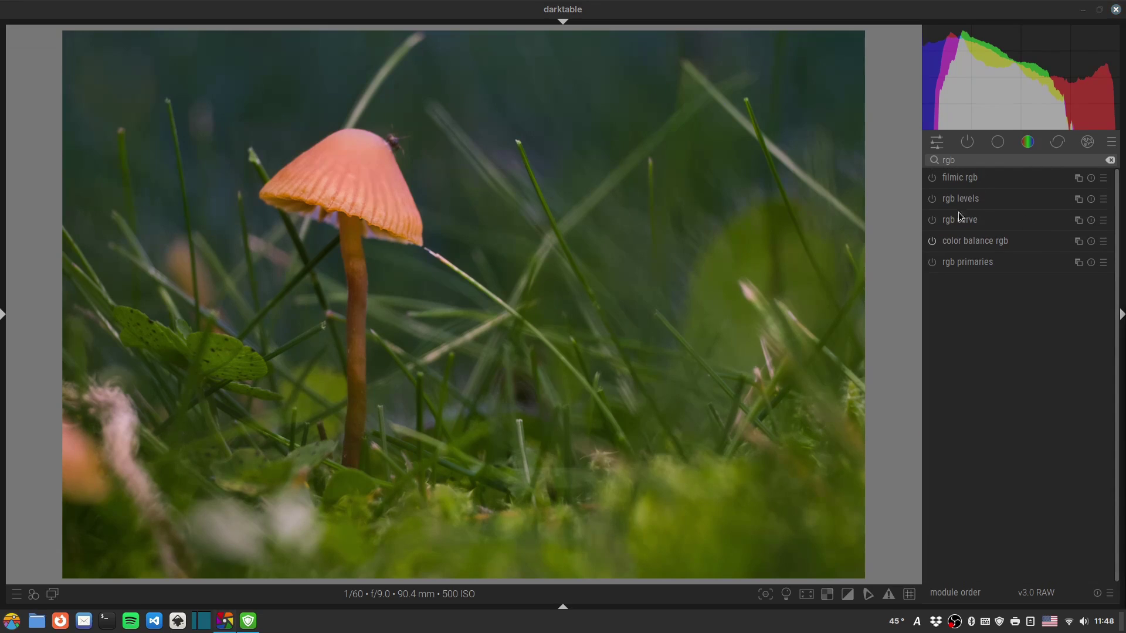
Step: Enable and expand rgb primaries, and set its red hue to +1.9° and red purity to +5.2%
click(932, 263)
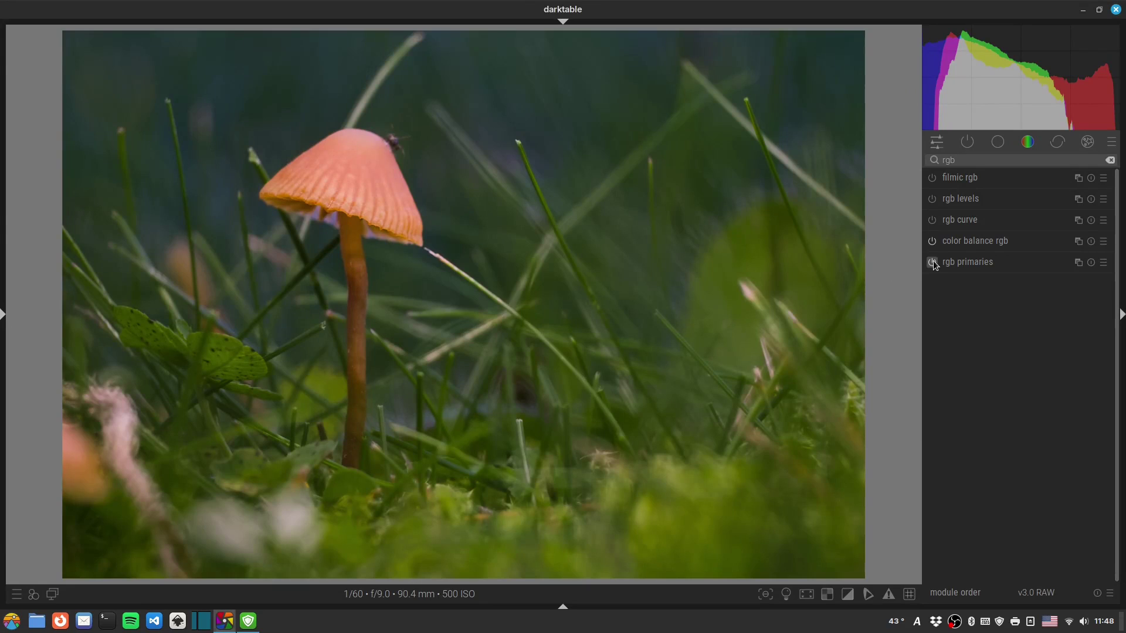
click(952, 262)
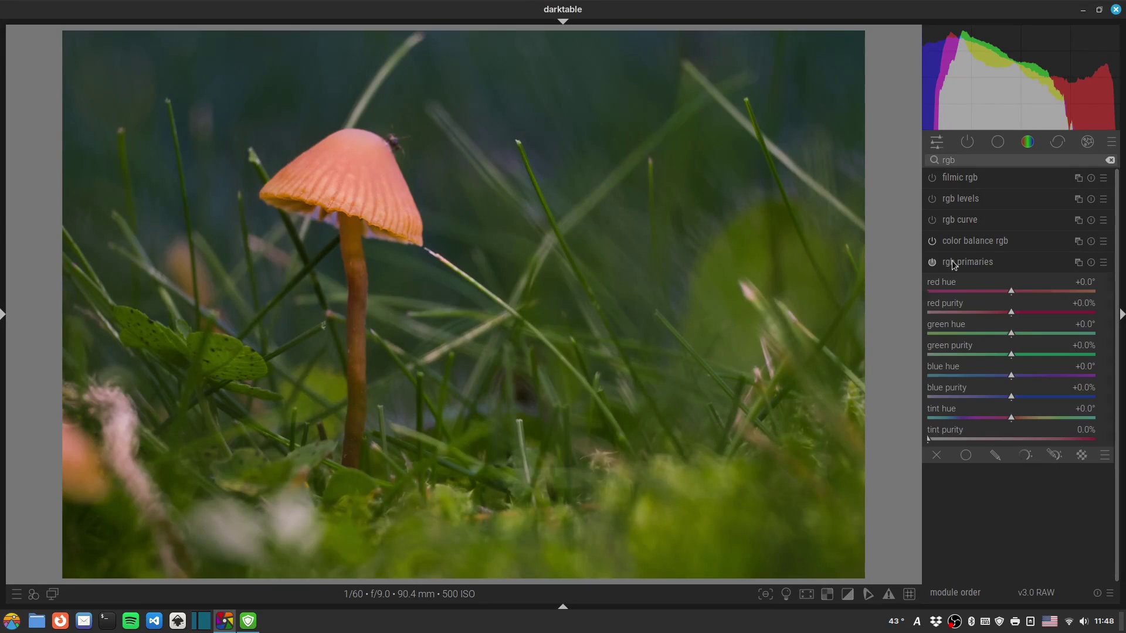
drag(1011, 291, 1019, 291)
click(1011, 313)
scroll(1019, 310, down, 5)
Step: Set rgb primaries' green hue to +8.1°, green purity to -18.0%, blue hue to -3.2° and blue purity to -9.4%
click(1018, 332)
drag(1023, 333, 989, 398)
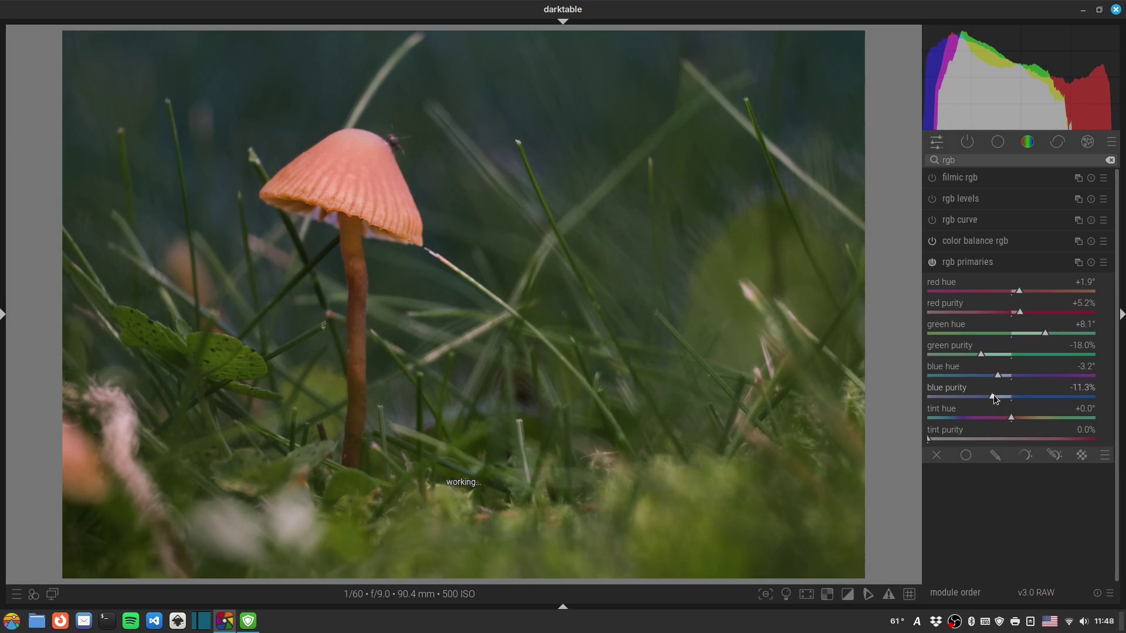
drag(994, 395, 997, 400)
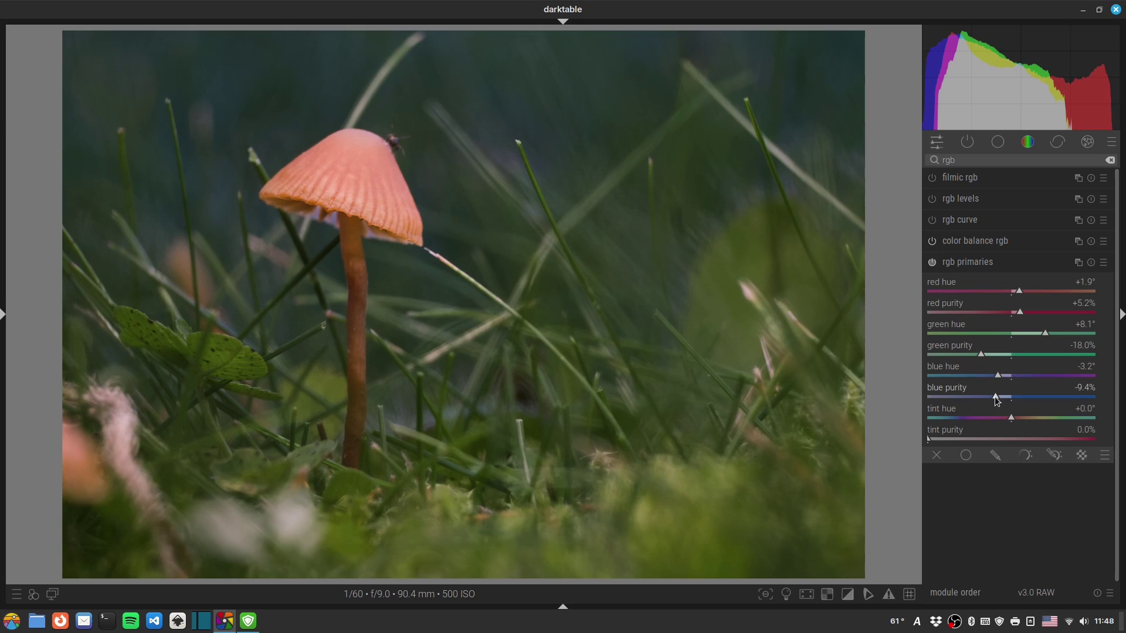
Step: Compare the photo with and without the rgb primaries adjustment, leaving the module enabled
click(932, 262)
click(932, 262)
click(931, 262)
click(932, 262)
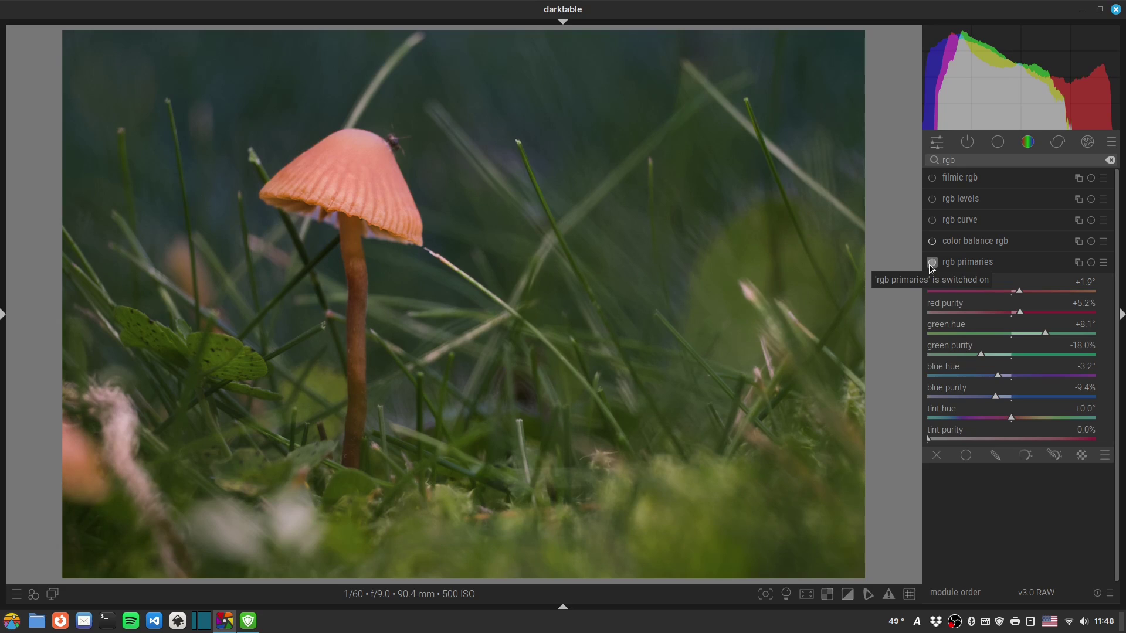
click(932, 262)
click(931, 262)
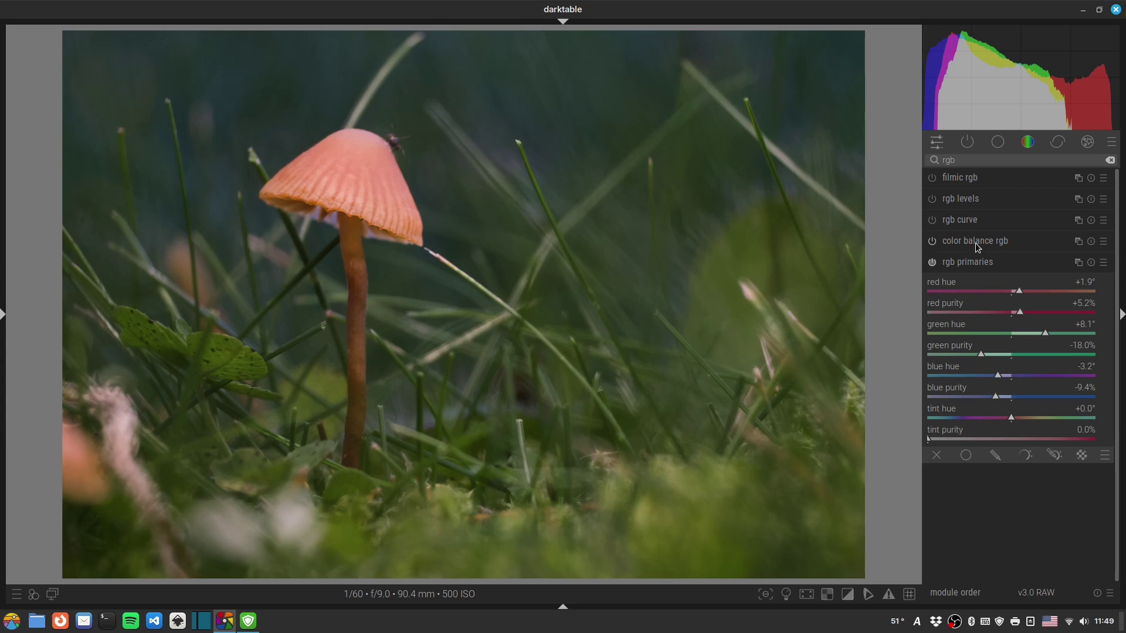
click(932, 263)
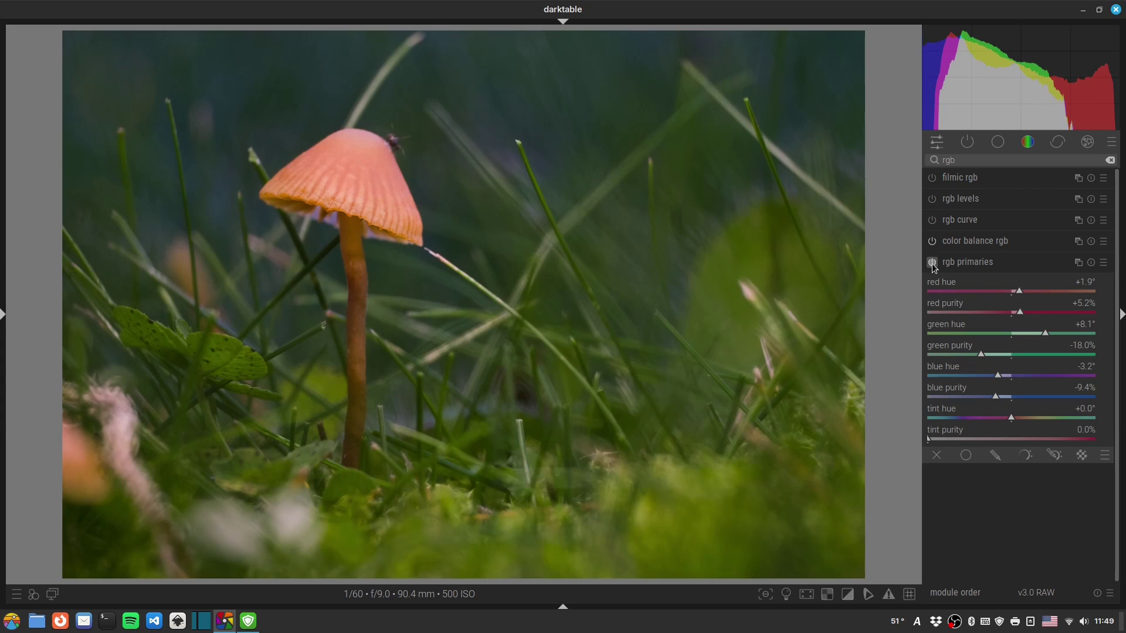
click(933, 263)
click(932, 263)
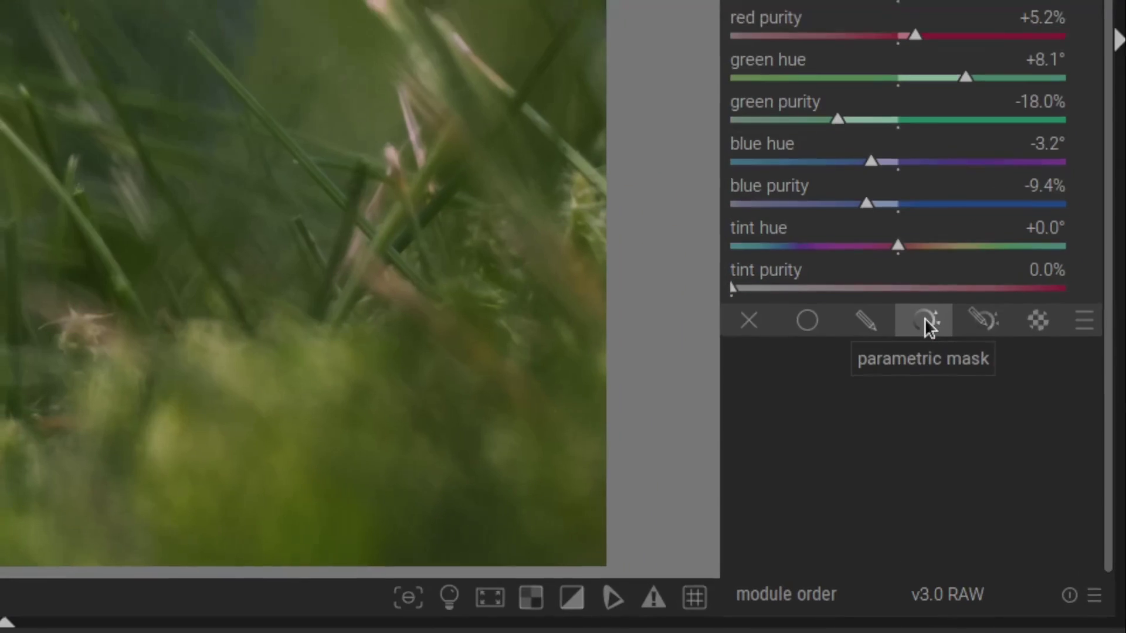
Step: Add a parametric mask to rgb primaries and set its hz range by sampling a tall area of the green background beside the mushroom
click(1026, 456)
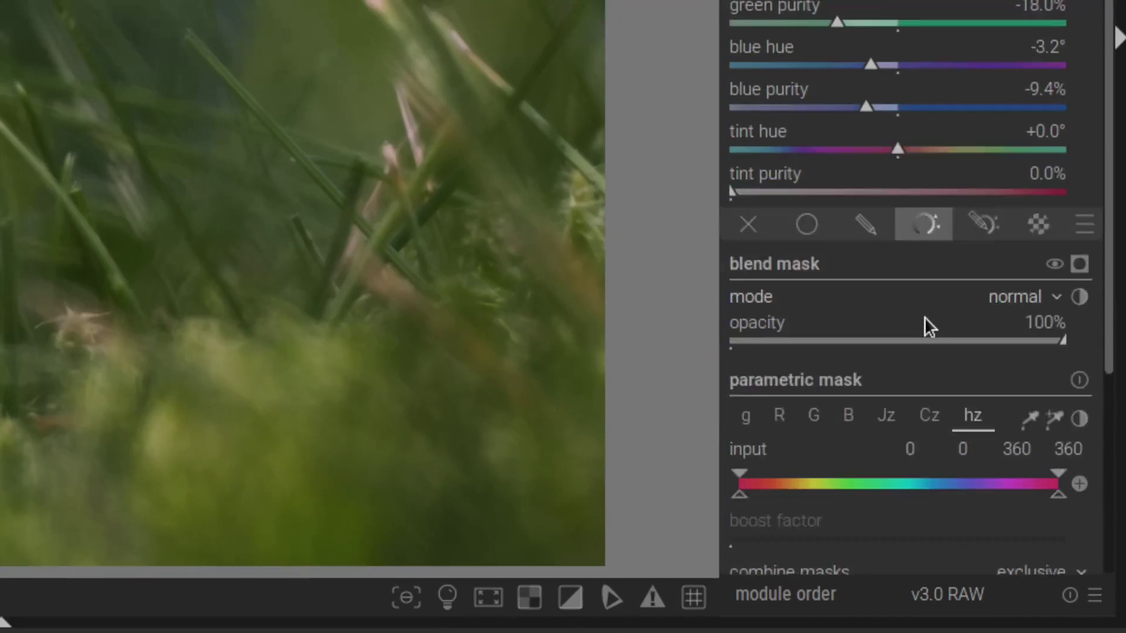
scroll(924, 316, down, 2)
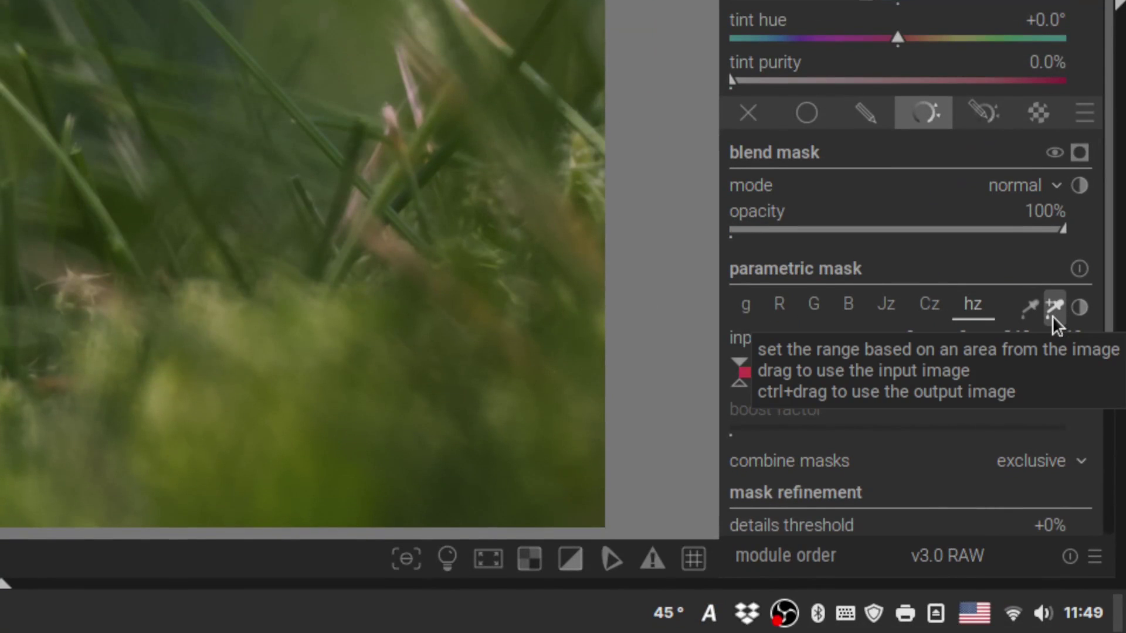
click(1053, 316)
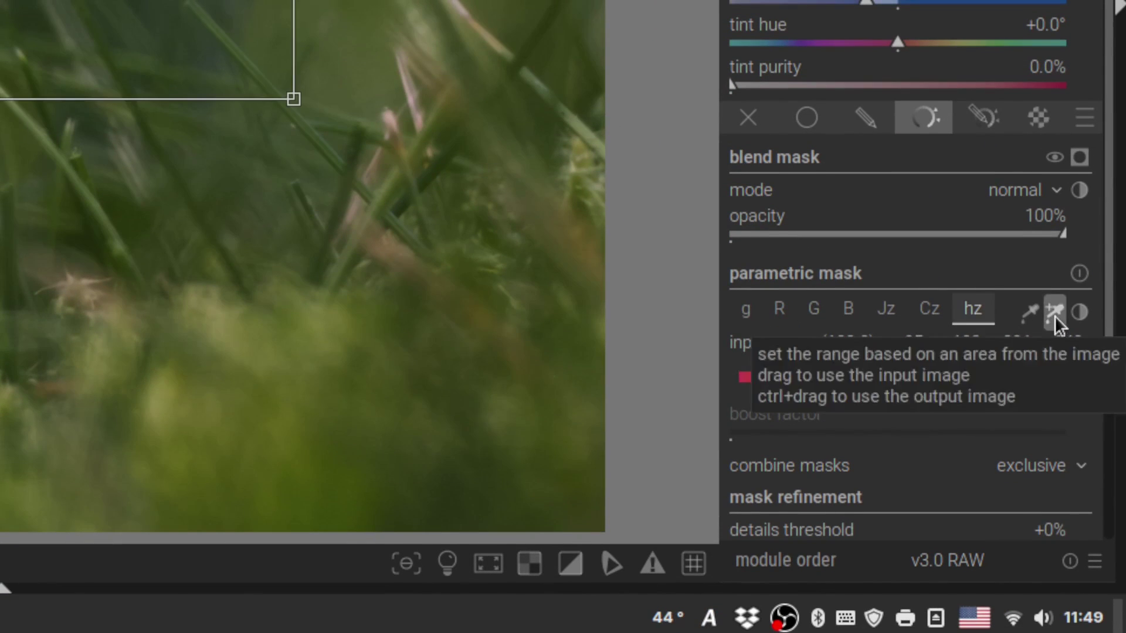
drag(293, 98, 409, 304)
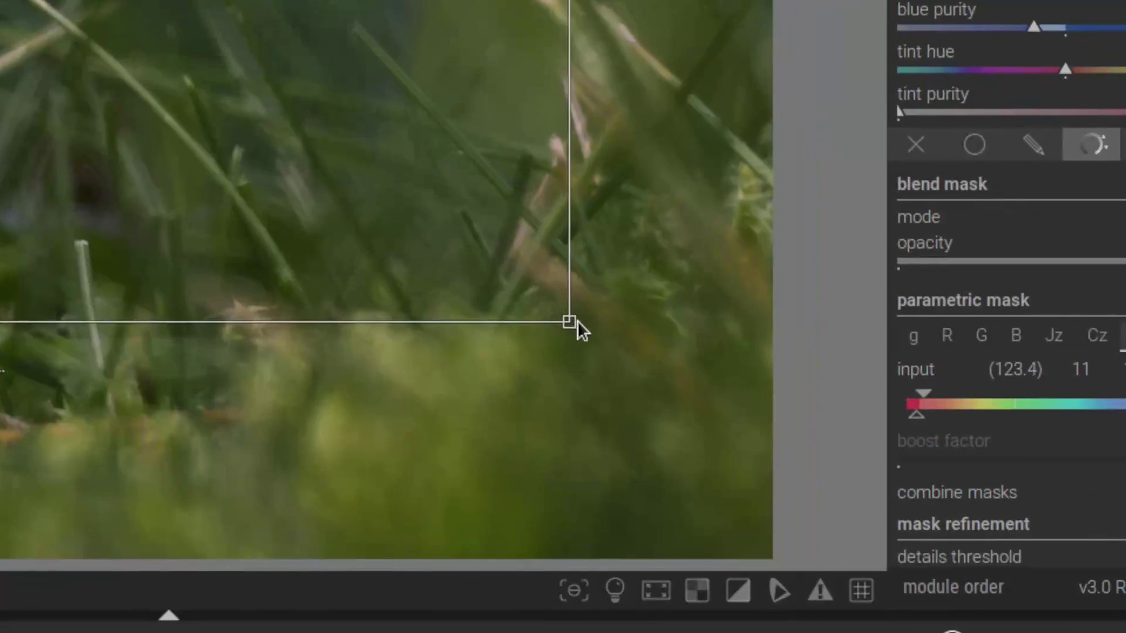
drag(577, 320, 579, 313)
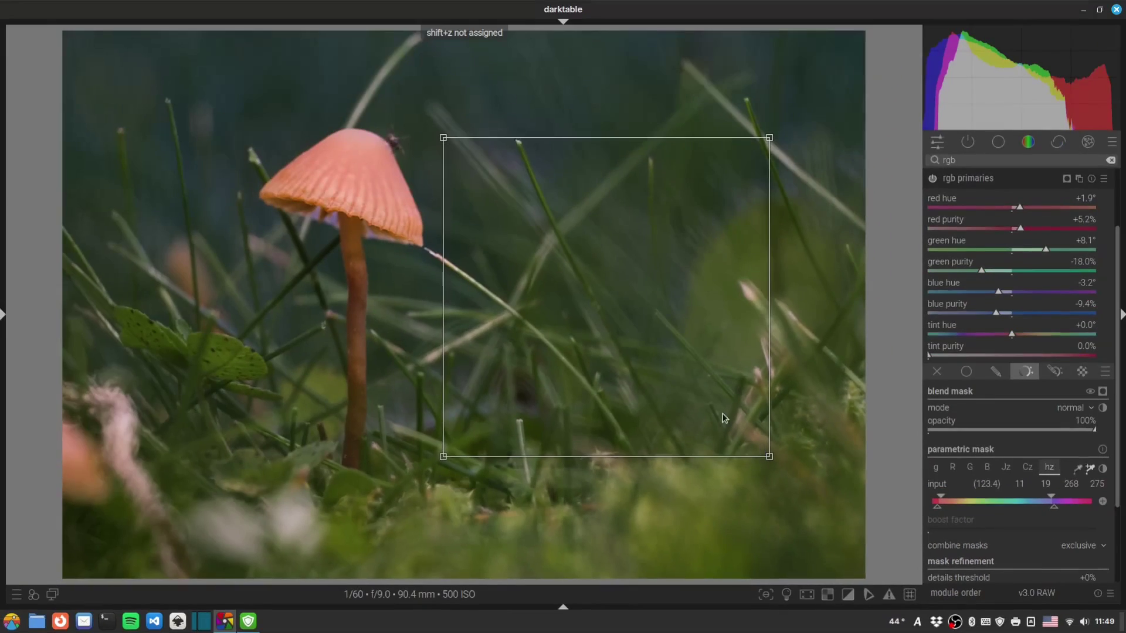
drag(535, 100, 772, 462)
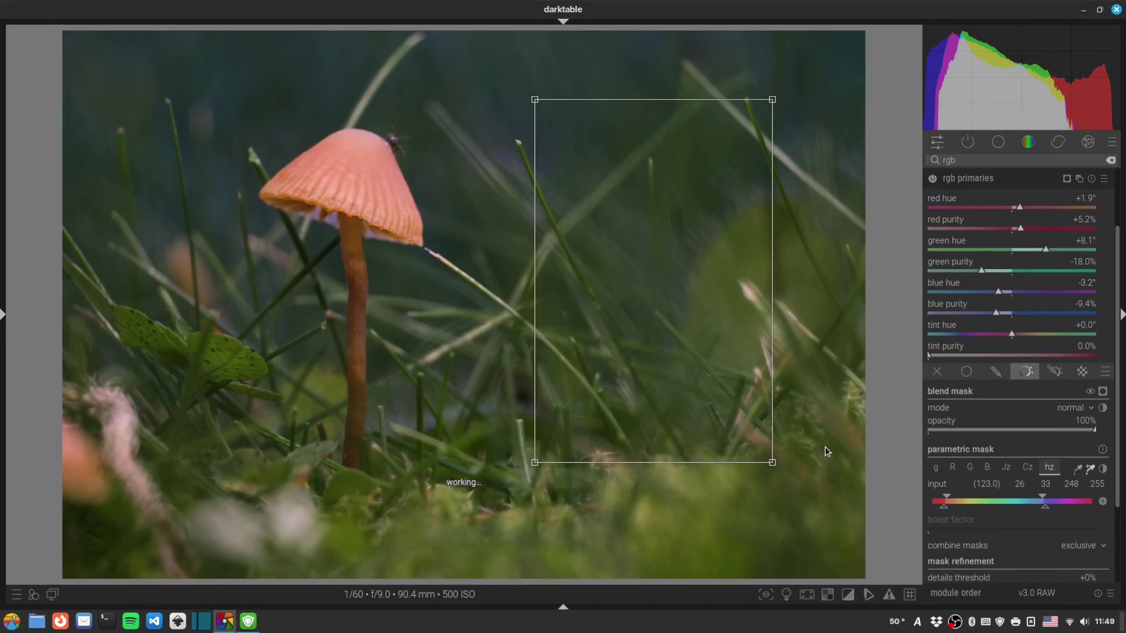
Step: Display the mask and resample a smaller background area, setting the hz input range to 82, 90, 268 and 275 so the mushroom is excluded
click(1105, 393)
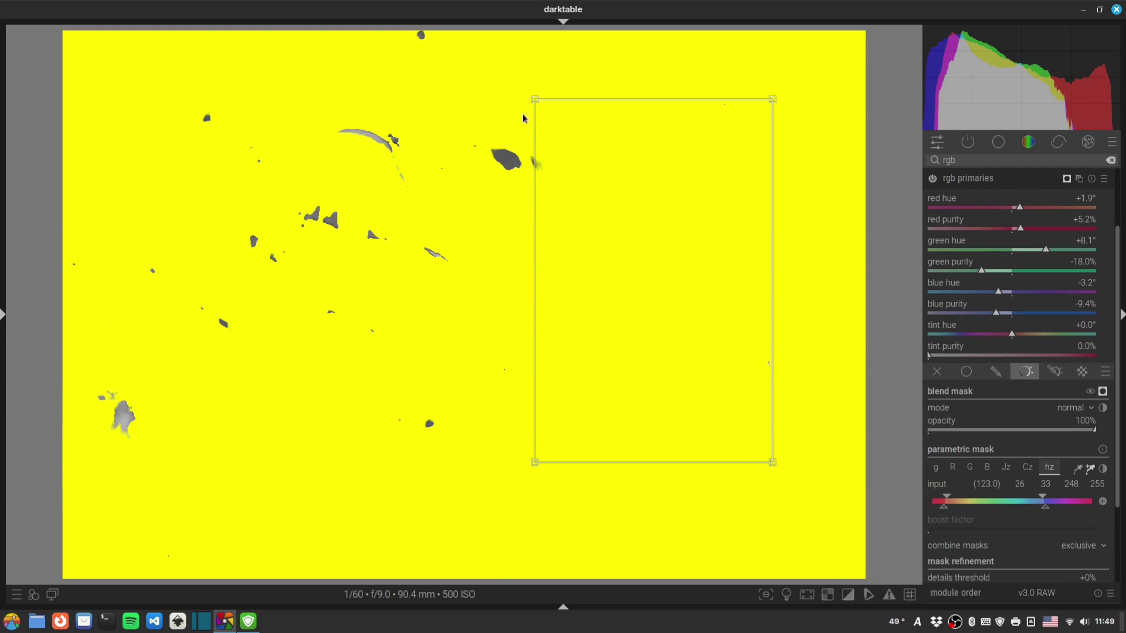
drag(518, 216, 705, 331)
drag(518, 216, 506, 117)
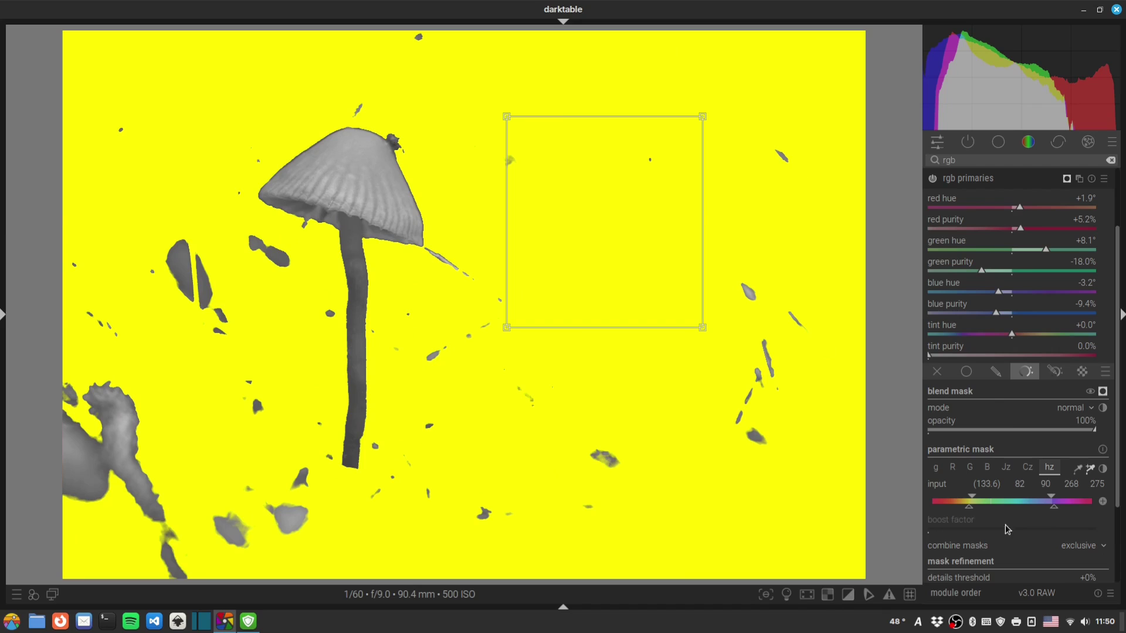
Step: Refine the mask with a 30.8 px feathering radius and a 5.5 px blurring radius, and hide the mask overlay
scroll(1118, 431, down, 4)
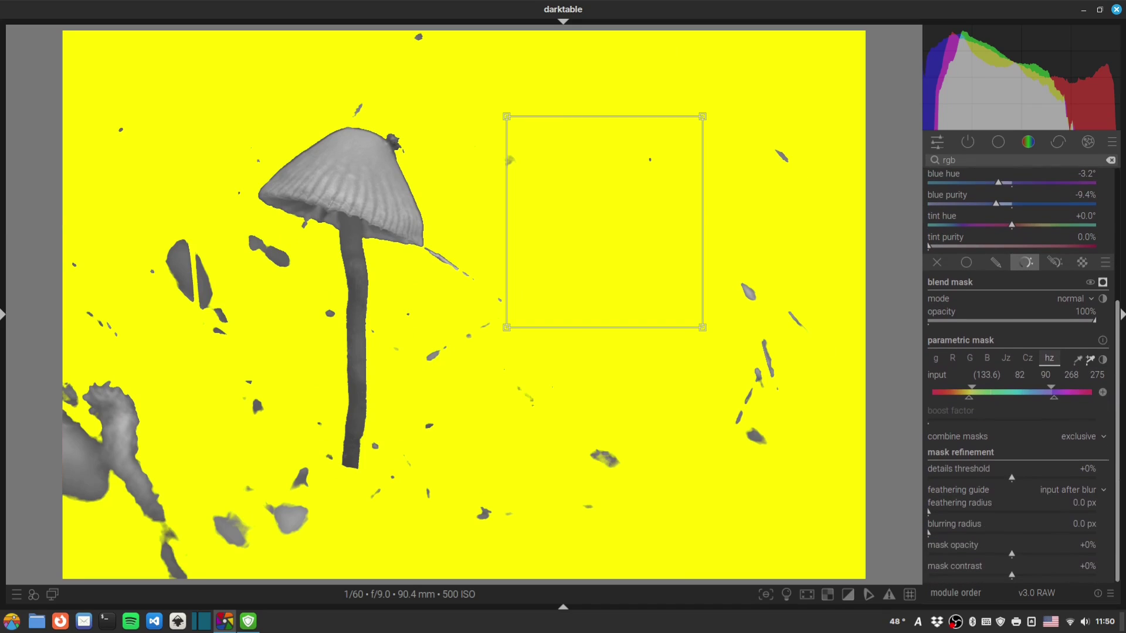
drag(934, 513, 950, 514)
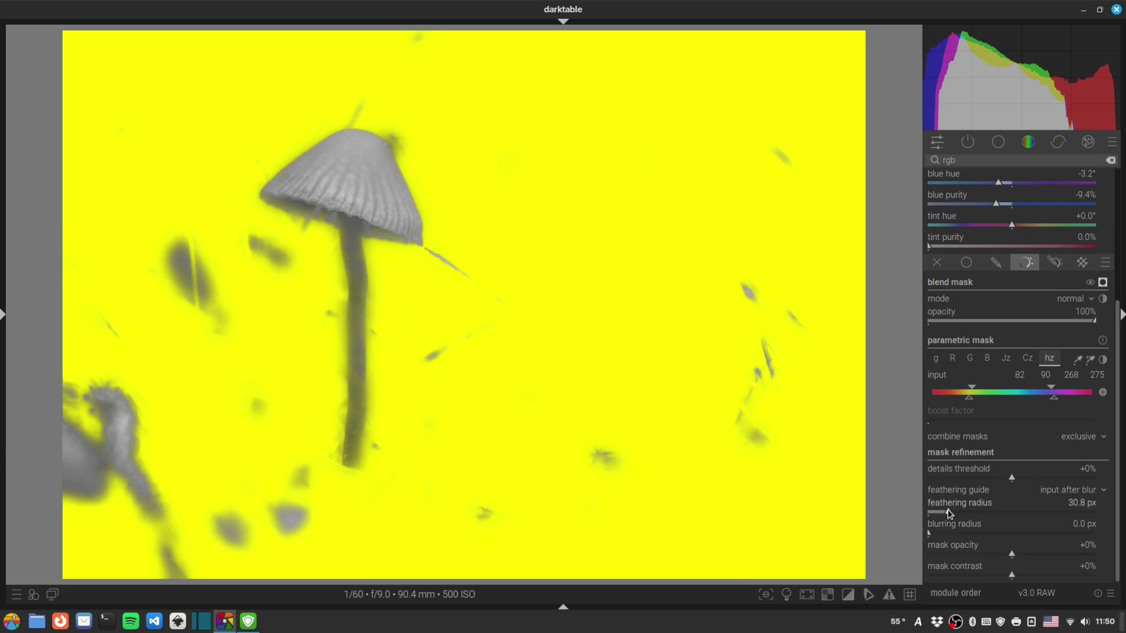
click(937, 534)
click(1103, 282)
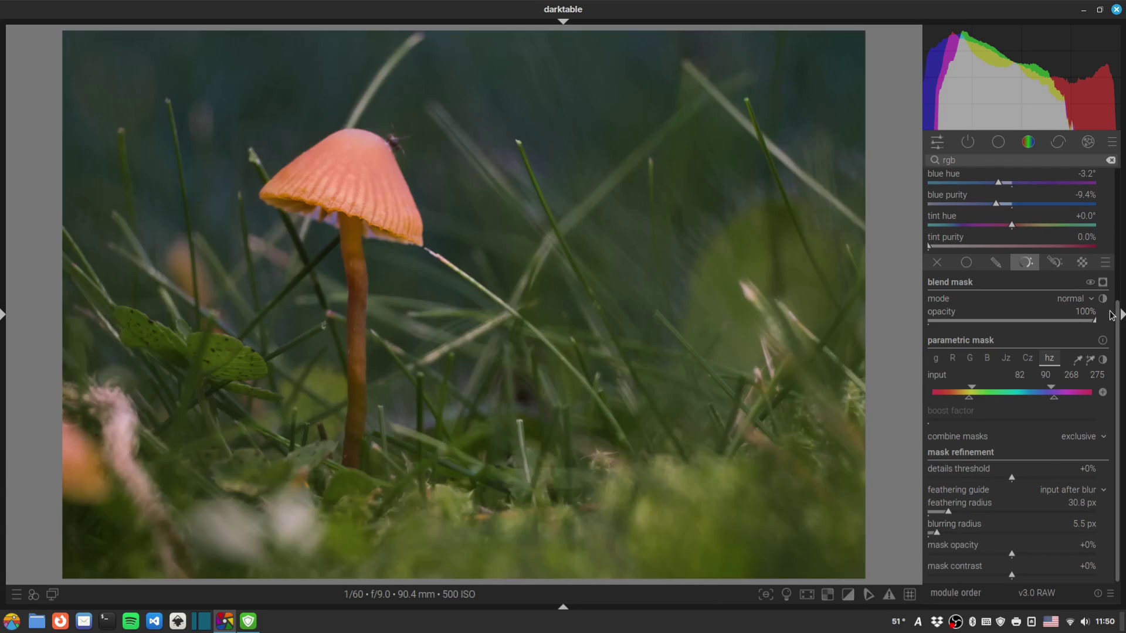
Step: Switch the masked rgb primaries module off and on repeatedly to examine its effect on the background, leaving it enabled
scroll(1111, 315, up, 5)
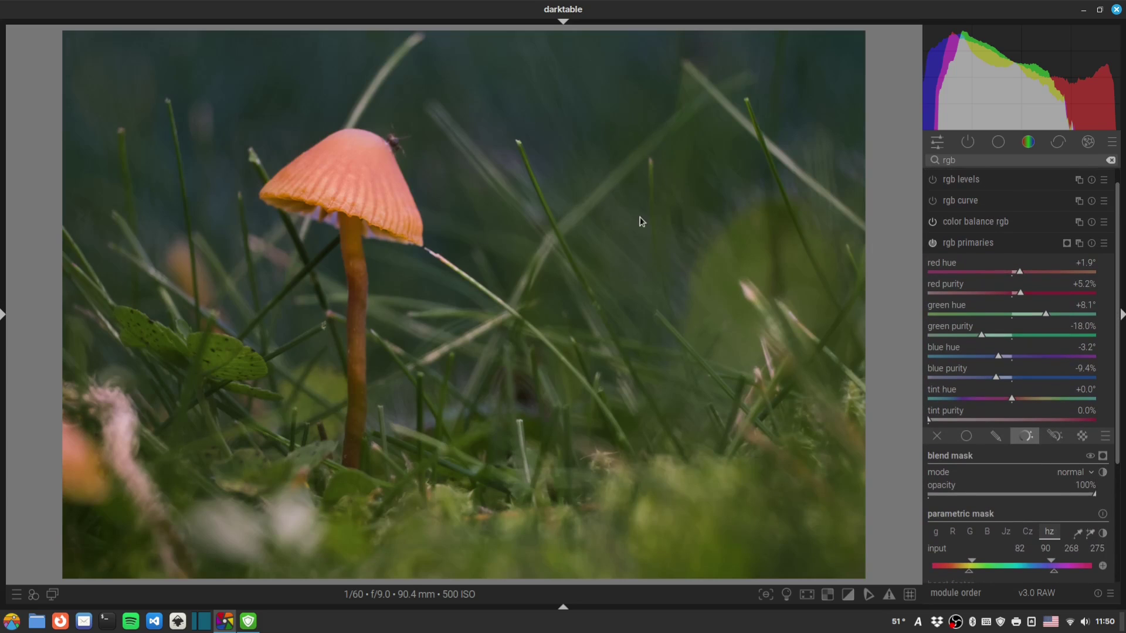
click(932, 243)
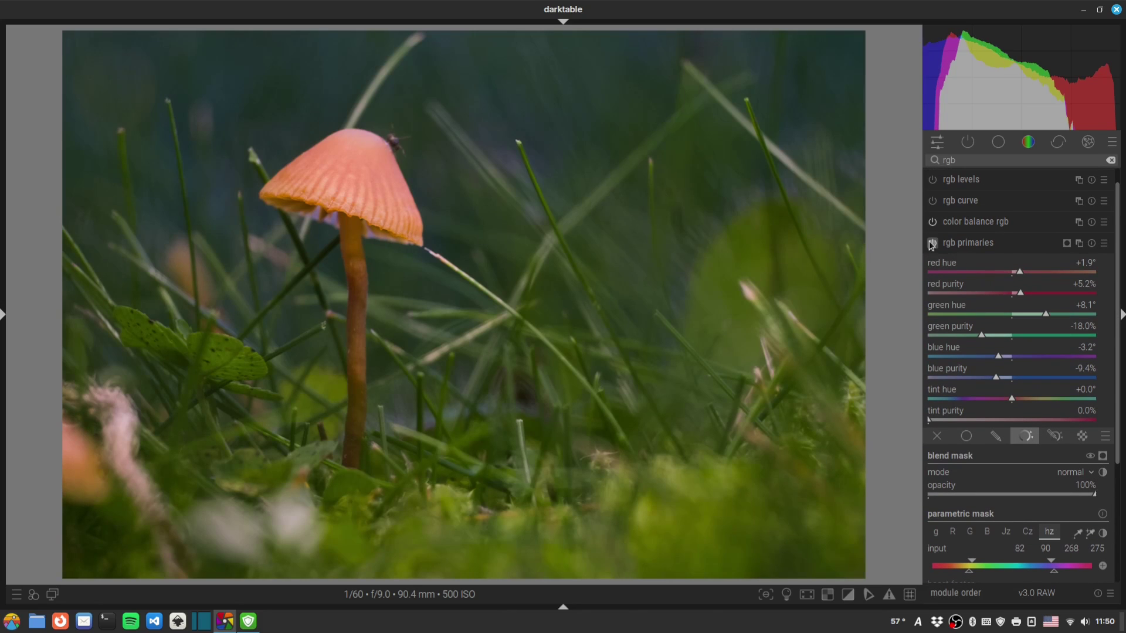
click(932, 243)
click(931, 244)
click(932, 244)
click(931, 244)
click(932, 243)
click(932, 243)
click(932, 244)
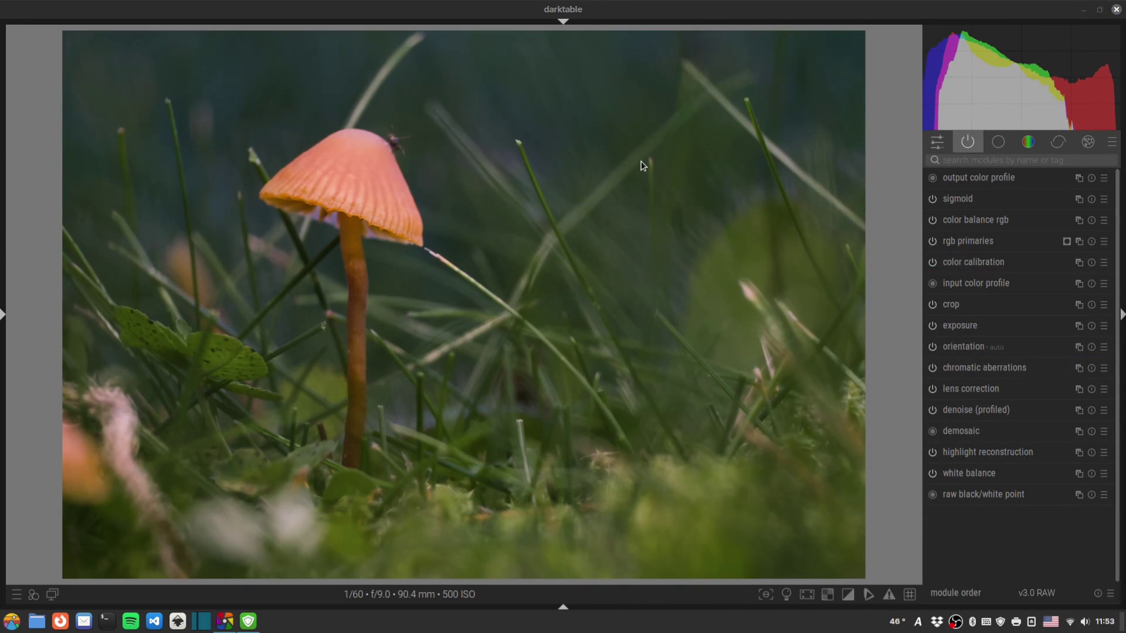
Step: Find the contrast equalizer module and lower its luma curve slightly toward smooth with a widened area of influence
click(962, 161)
text(c)
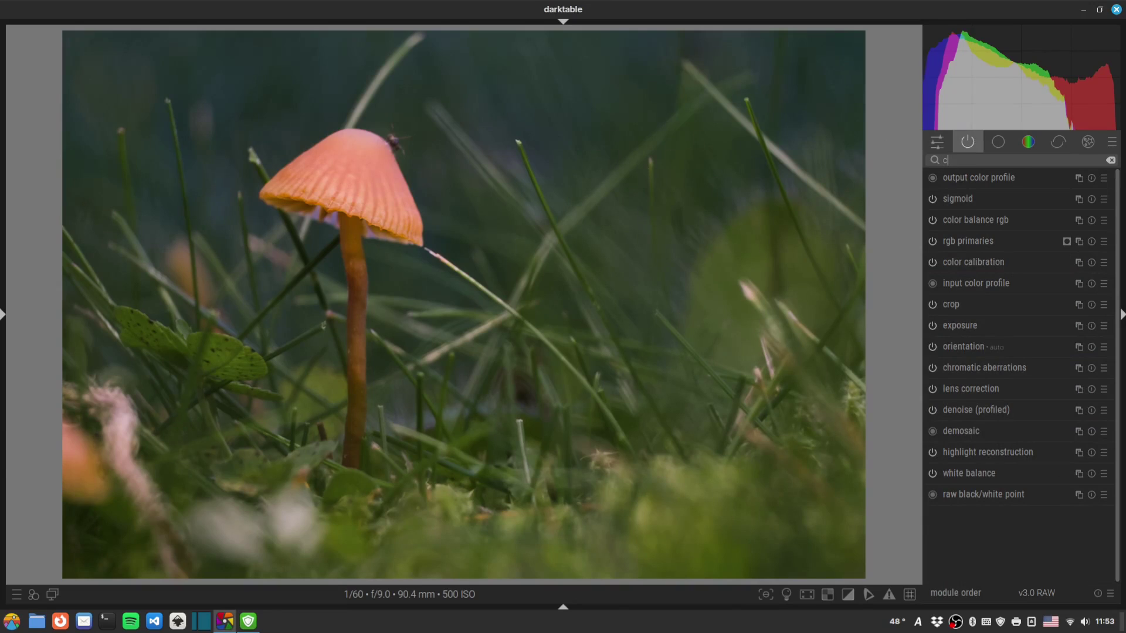
text(ontrast eq)
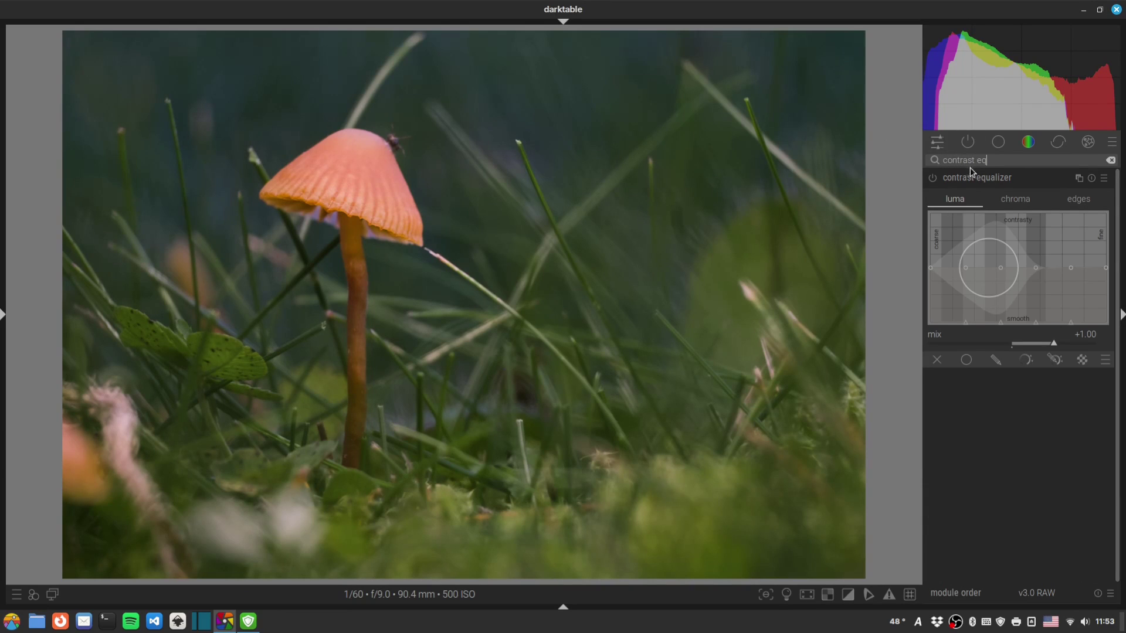
scroll(1018, 278, down, 5)
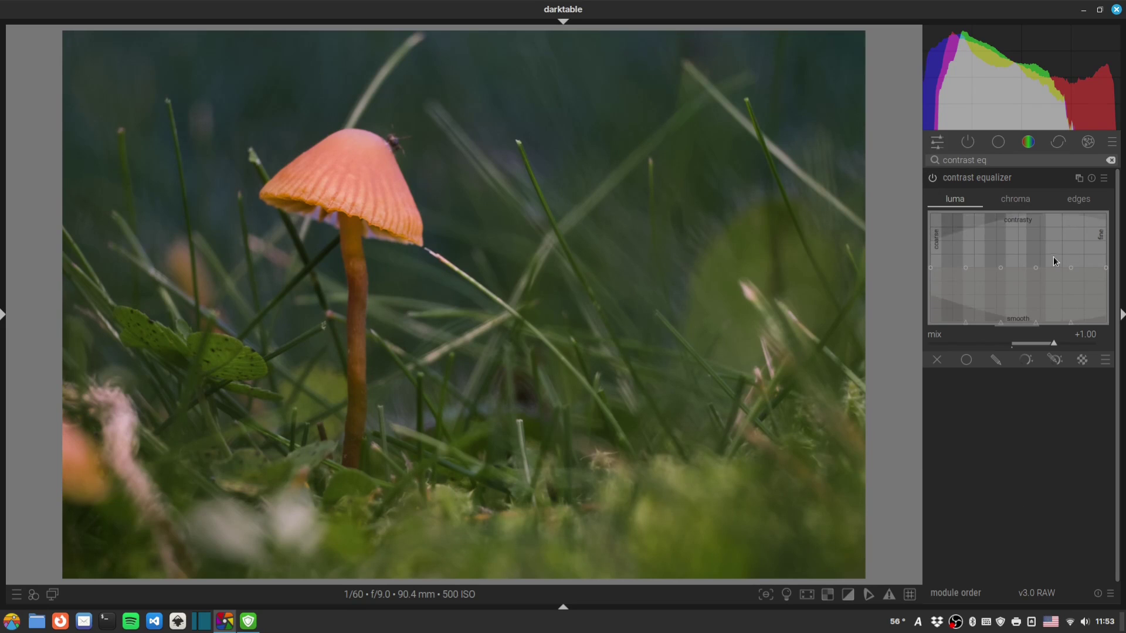
drag(1018, 271, 1023, 275)
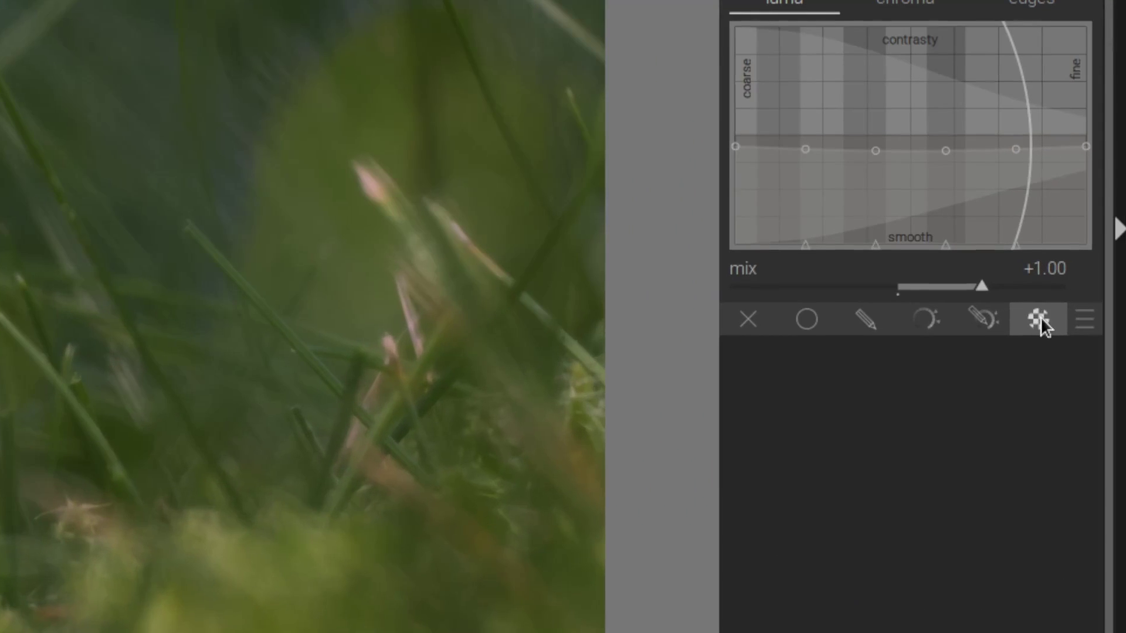
Step: Restrict the contrast equalizer to the background with the rgb primaries raster mask, checking its coverage with the mask overlay
click(1083, 360)
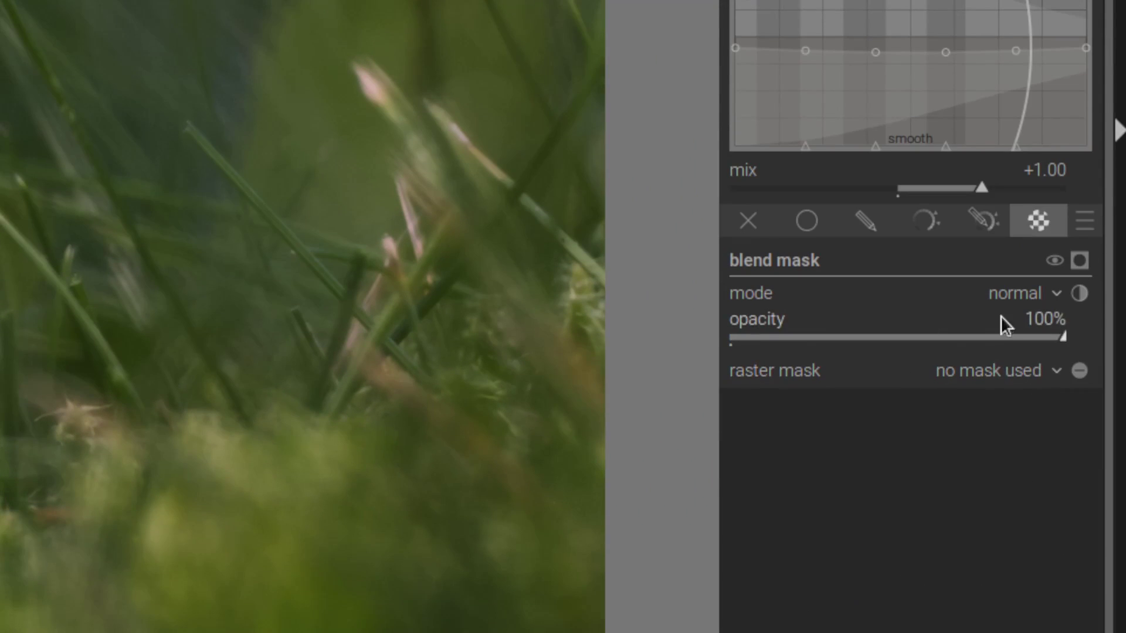
click(958, 372)
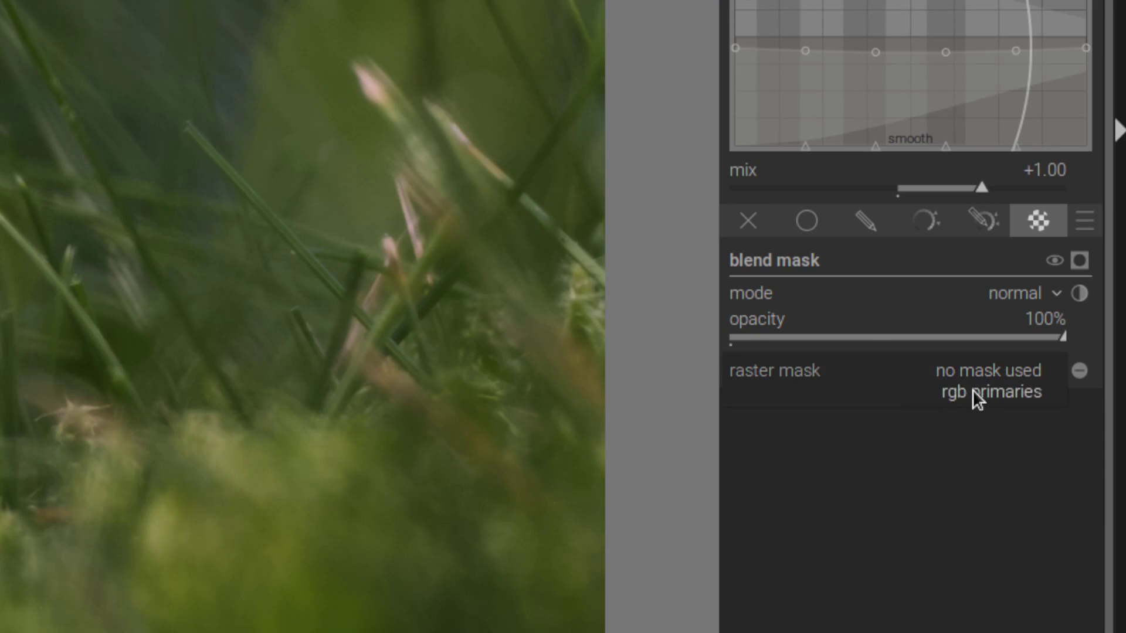
click(974, 393)
key(shift+z)
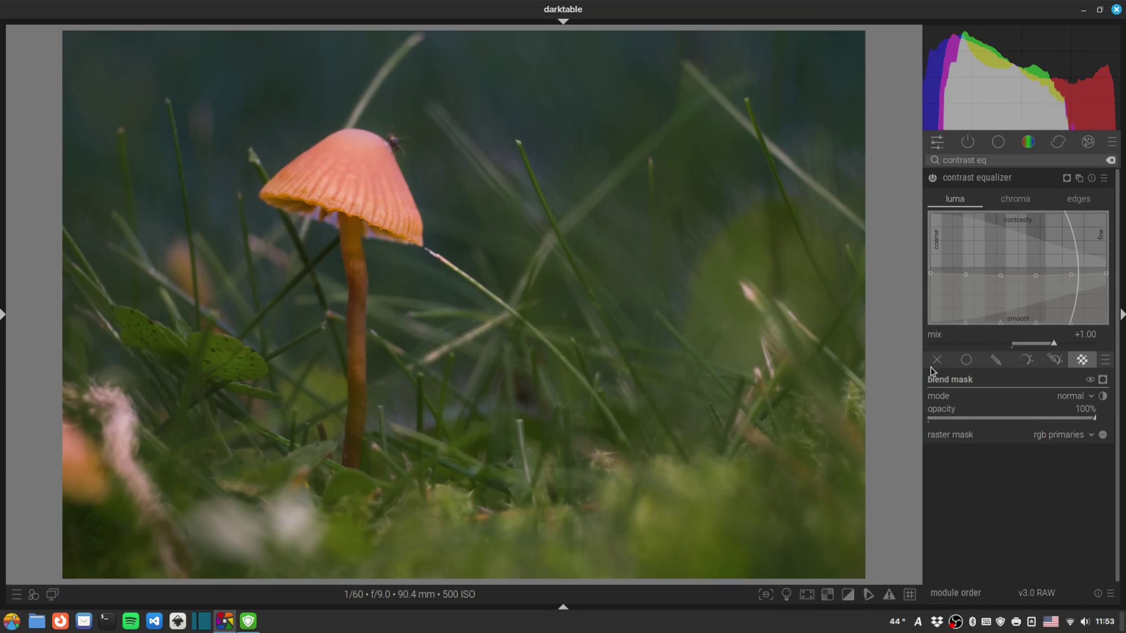
click(1102, 380)
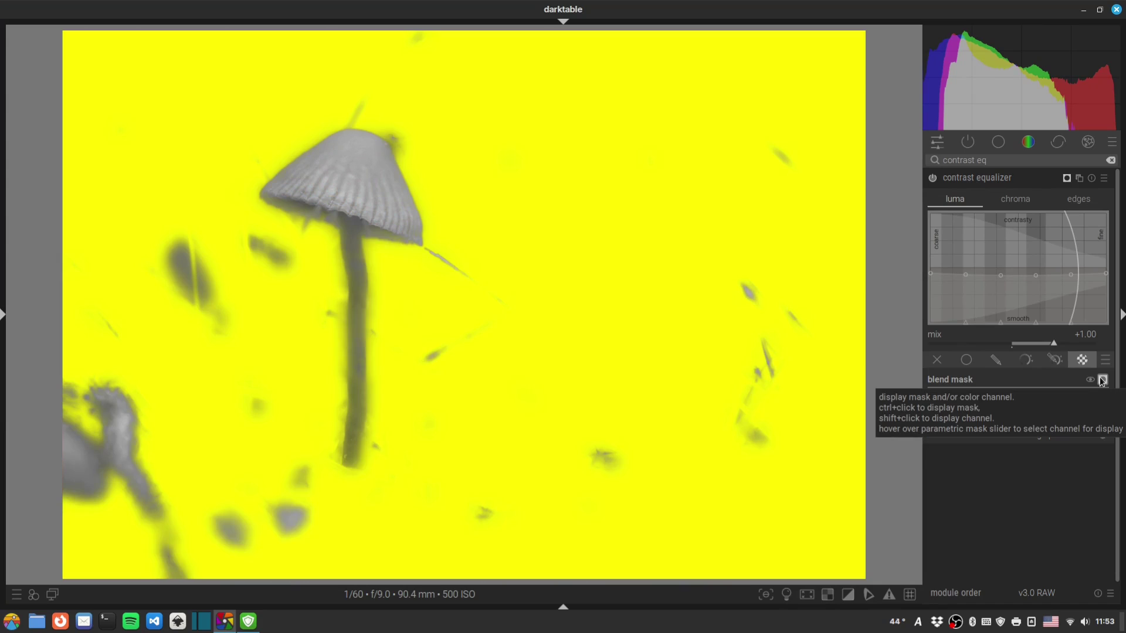
click(1103, 380)
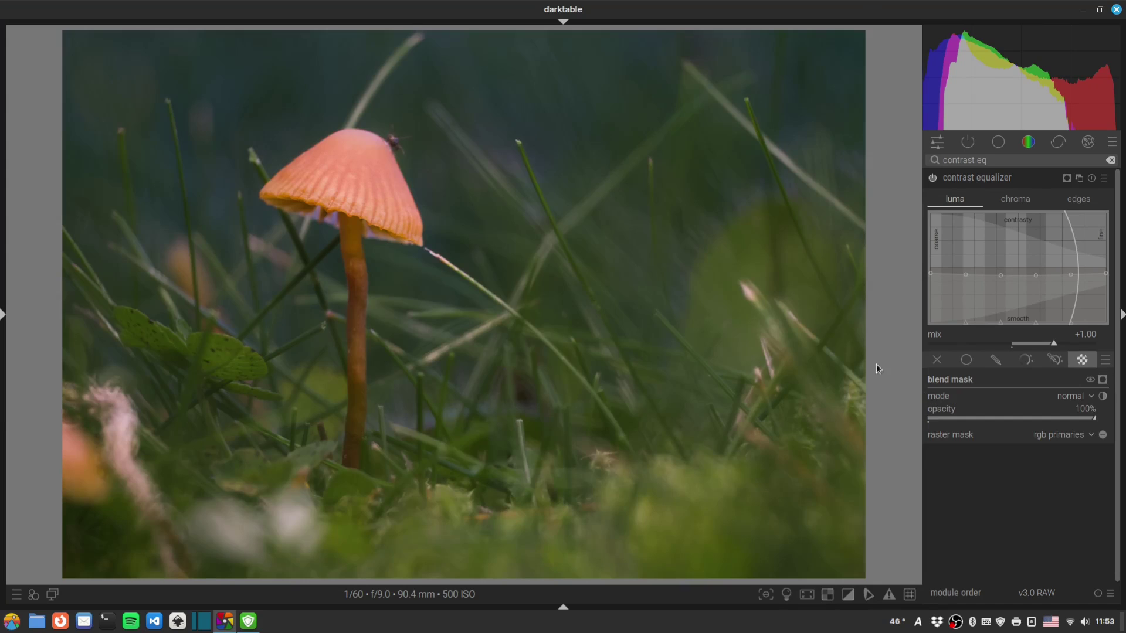
Step: Switch the masked contrast equalizer off and on repeatedly to examine its softening of the background, leaving it enabled
click(933, 178)
click(933, 179)
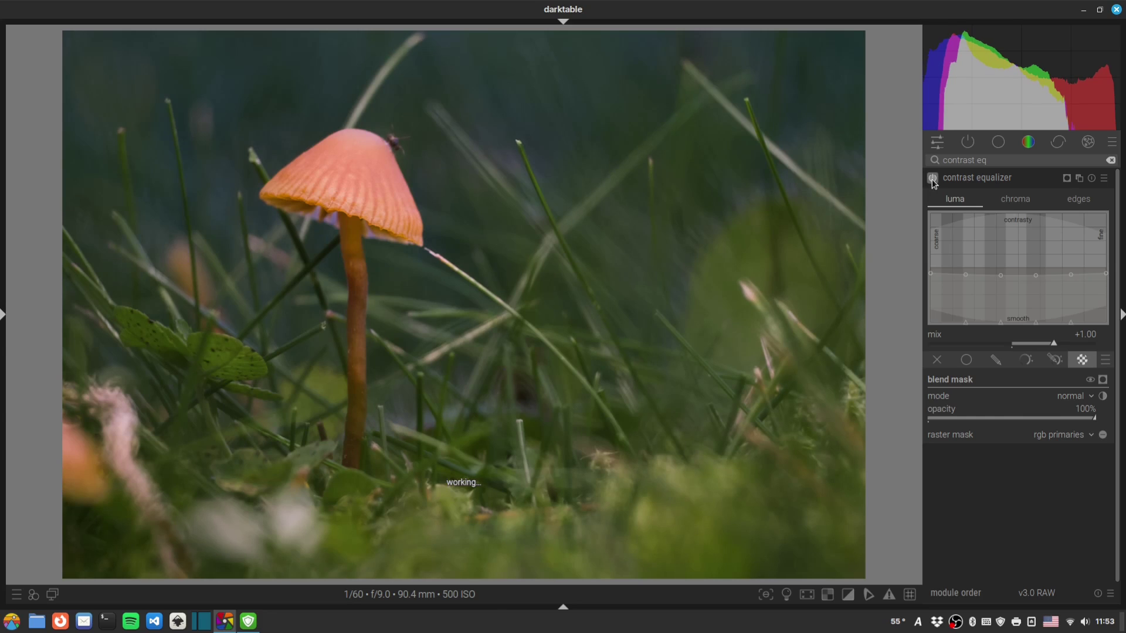
click(934, 182)
click(934, 181)
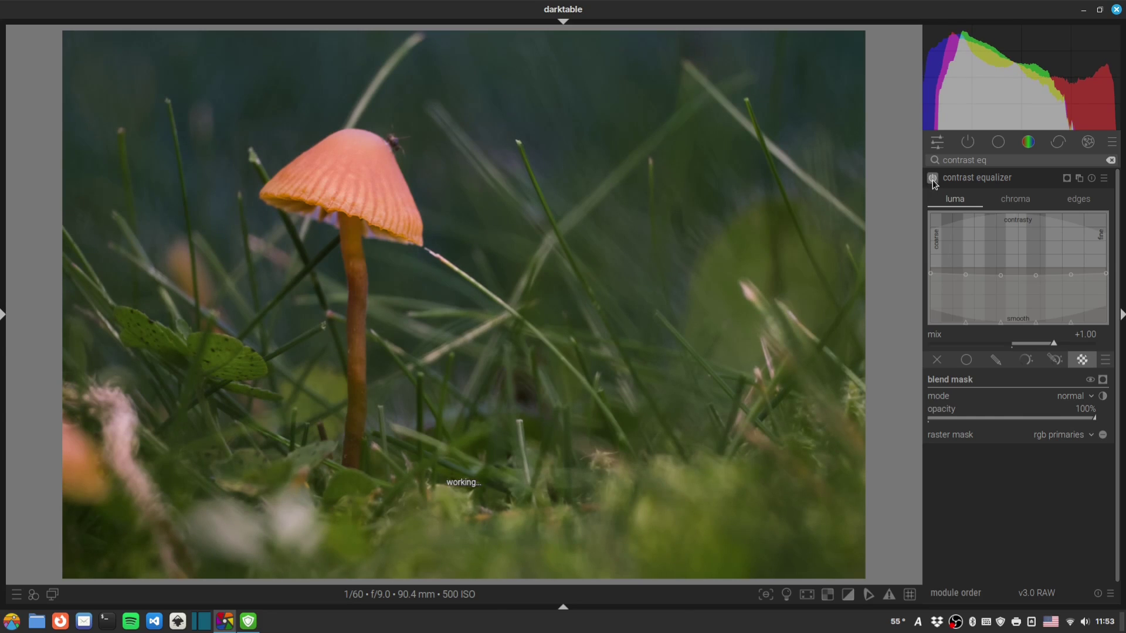
Step: Add another contrast equalizer instance limited to the mushroom by the inverted rgb primaries raster mask, and check the mask overlay
click(995, 179)
click(1079, 178)
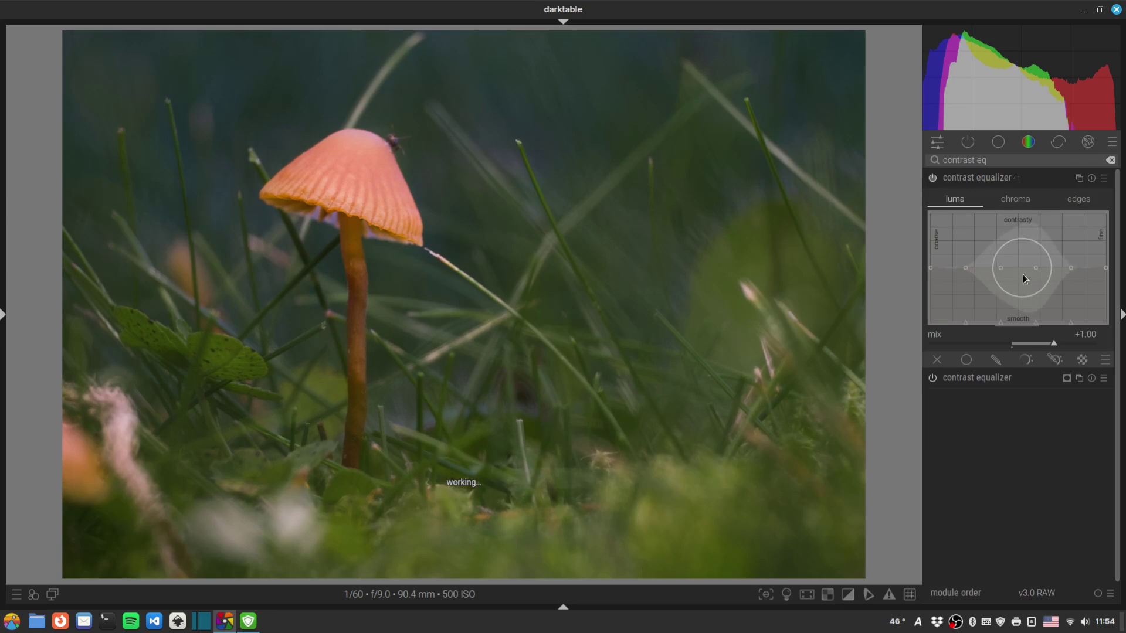
click(1084, 360)
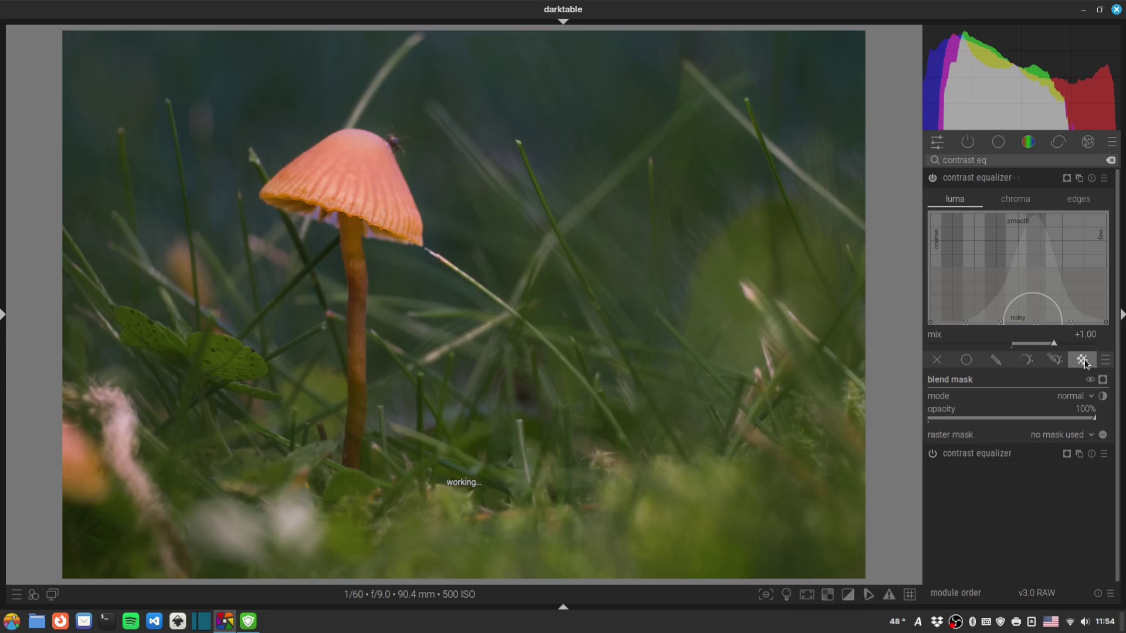
click(1084, 435)
click(1082, 449)
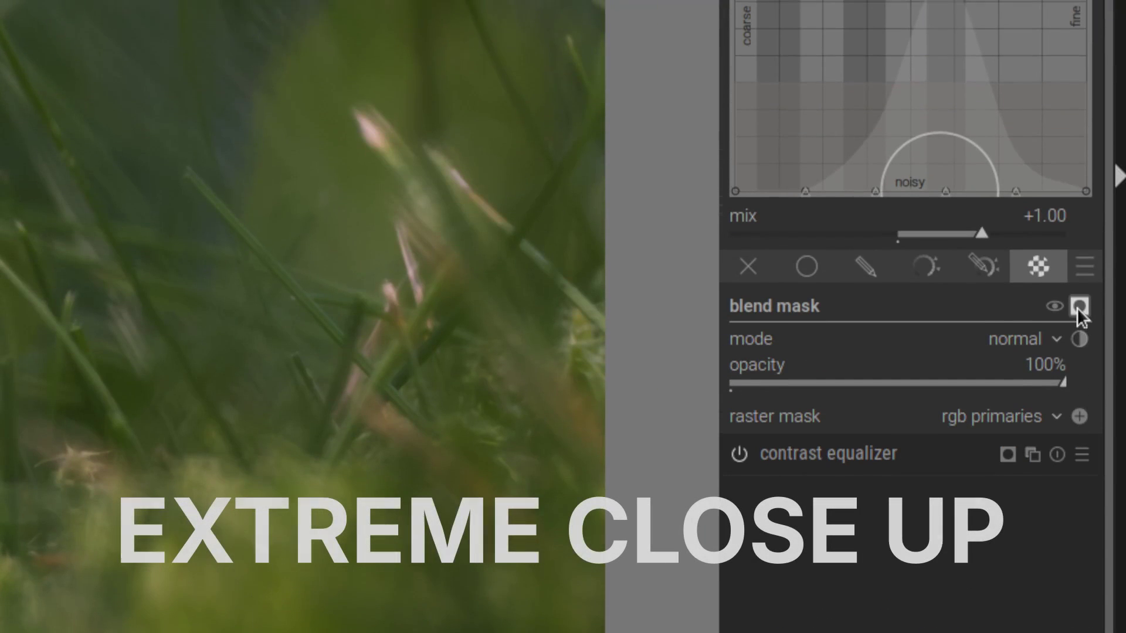
click(1079, 205)
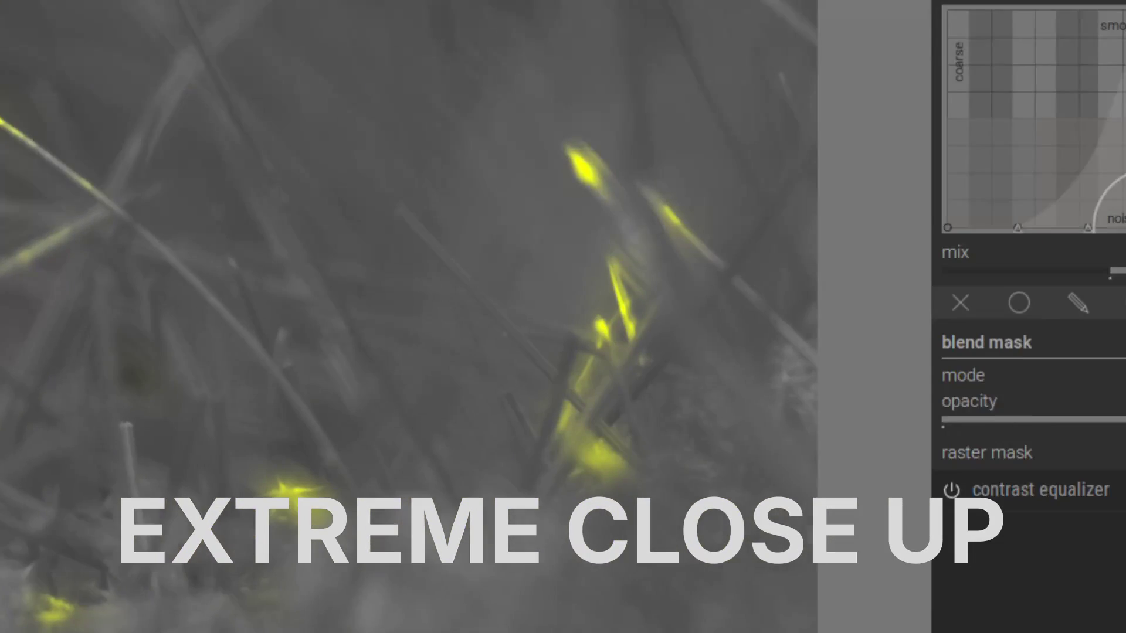
key(shift+z)
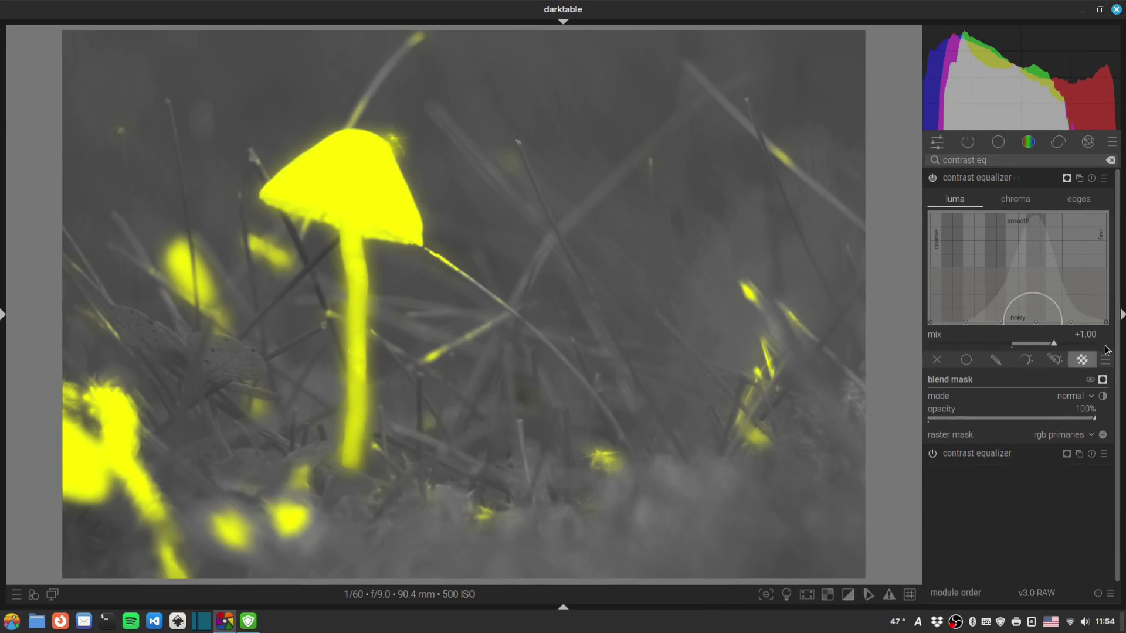
click(1102, 379)
Step: Raise the new instance's whole luma curve slightly toward contrasty, using a wide area of influence
double_click(1009, 271)
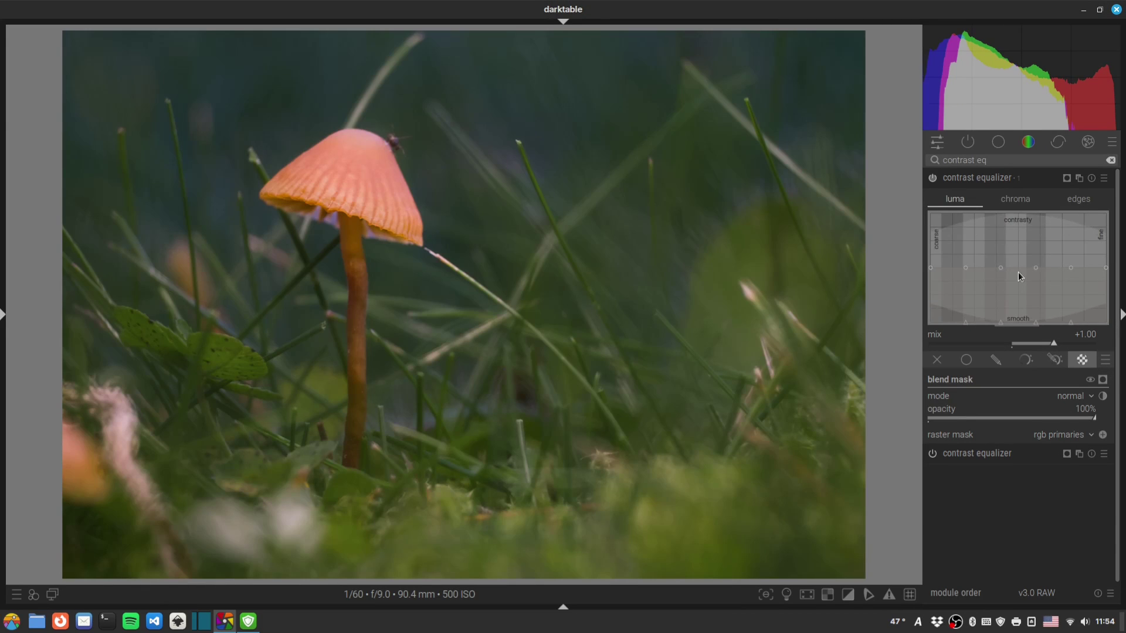
drag(1018, 272, 1019, 269)
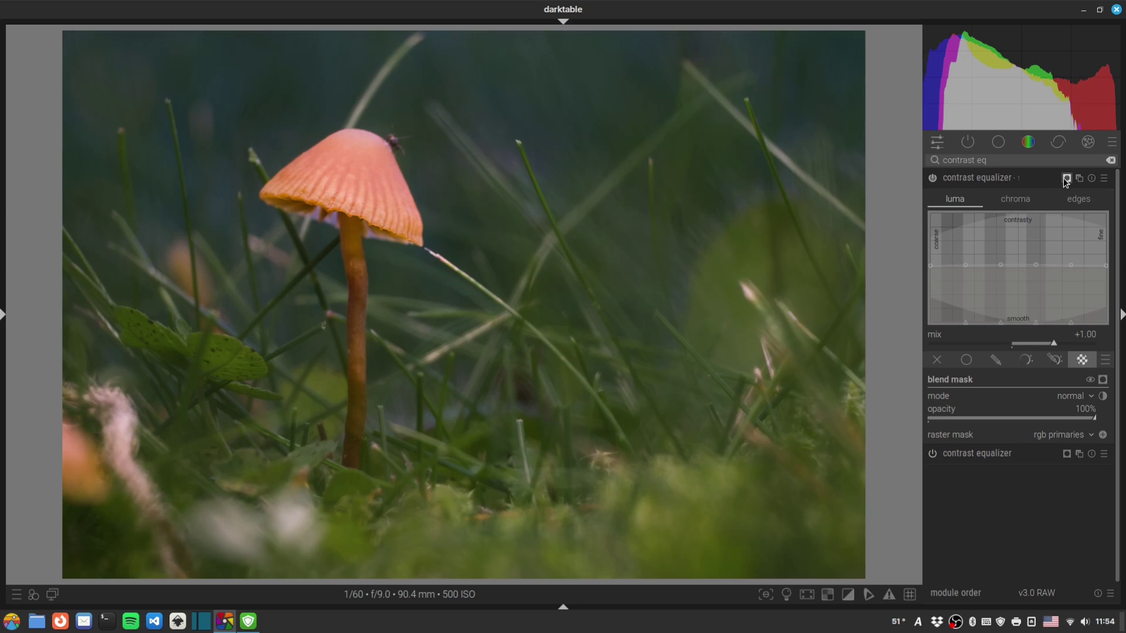
Step: Name the new contrast equalizer instance "clarity" and the original instance "bg haze"
ctrl+click(1027, 179)
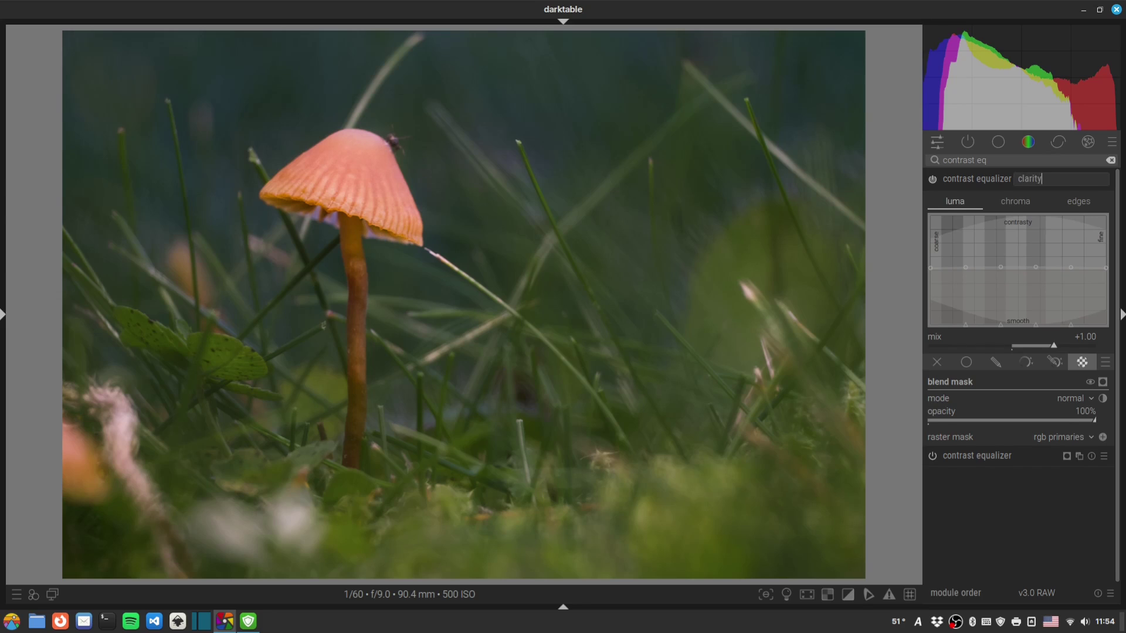
text(clarity)
key(Return)
ctrl+click(1022, 453)
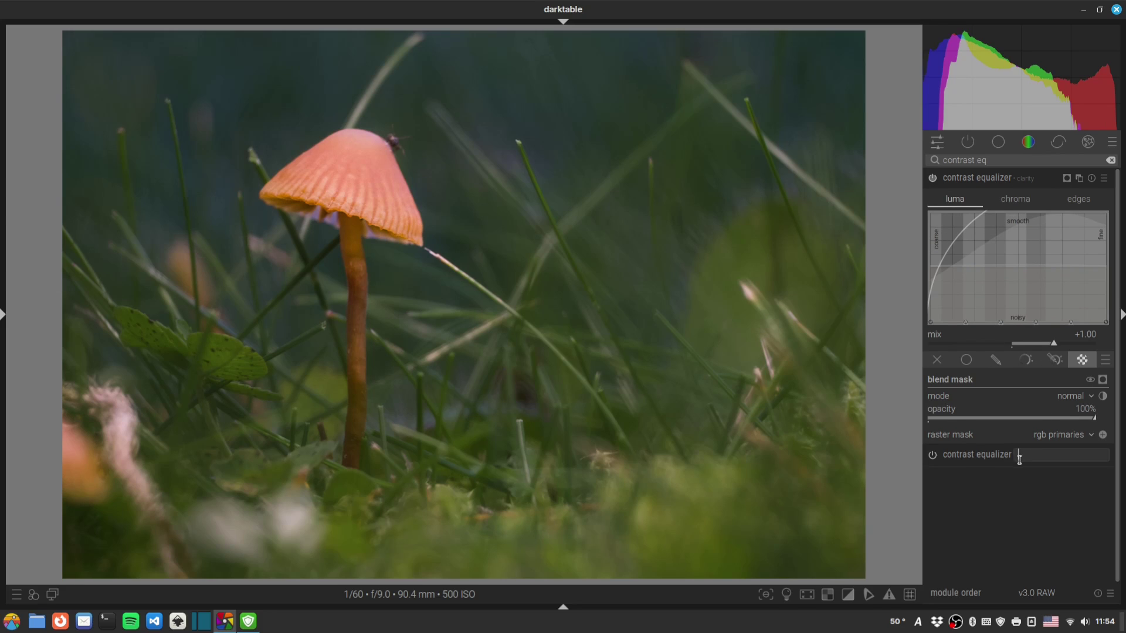
key(Return)
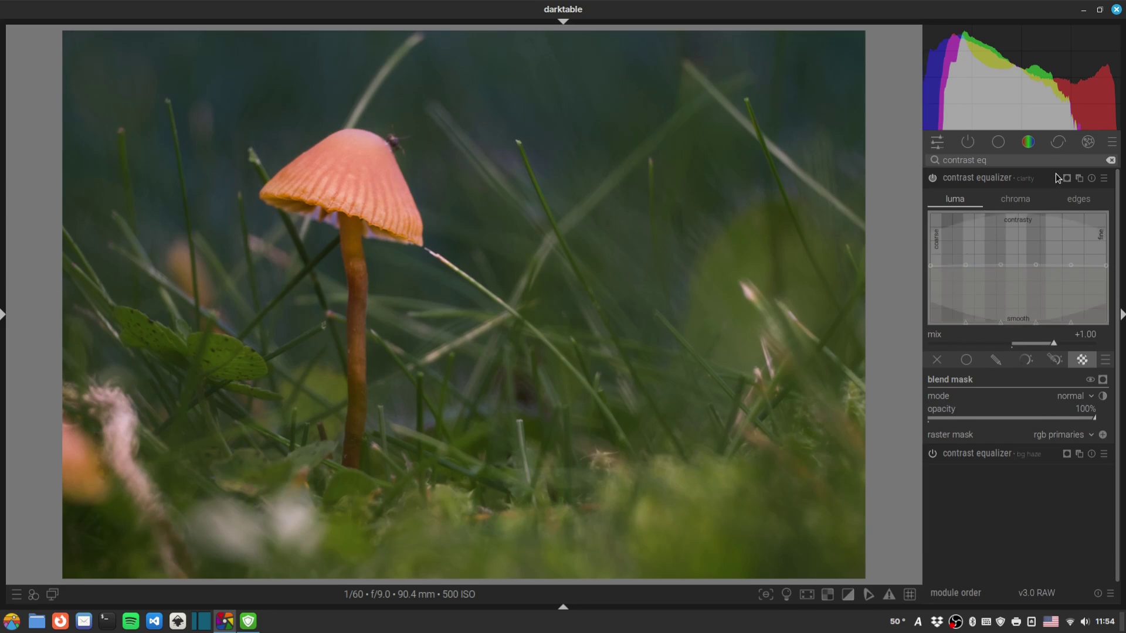
Step: Add a third contrast equalizer instance with the inverted rgb primaries raster mask, and verify that it covers the mushroom
right_click(1079, 179)
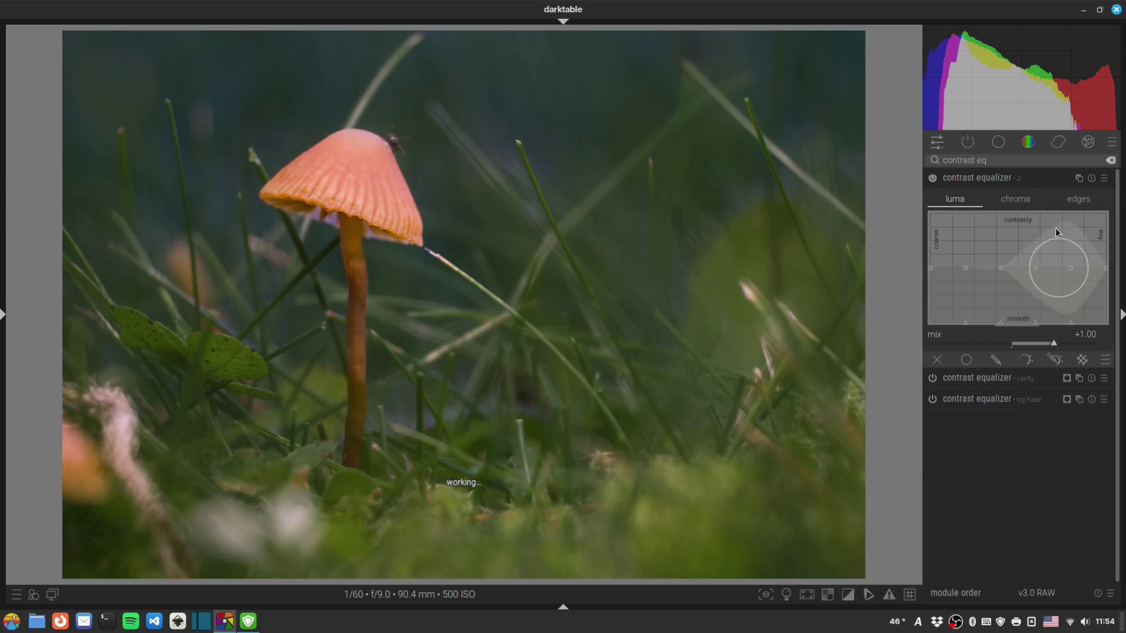
click(1082, 360)
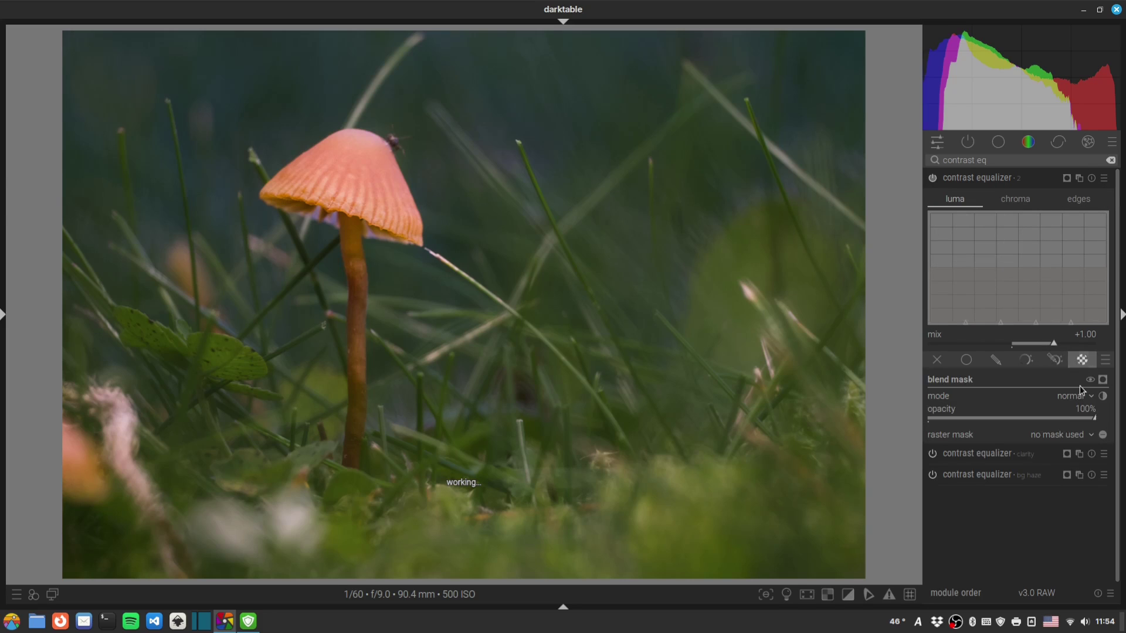
click(1065, 435)
click(1063, 446)
click(1103, 380)
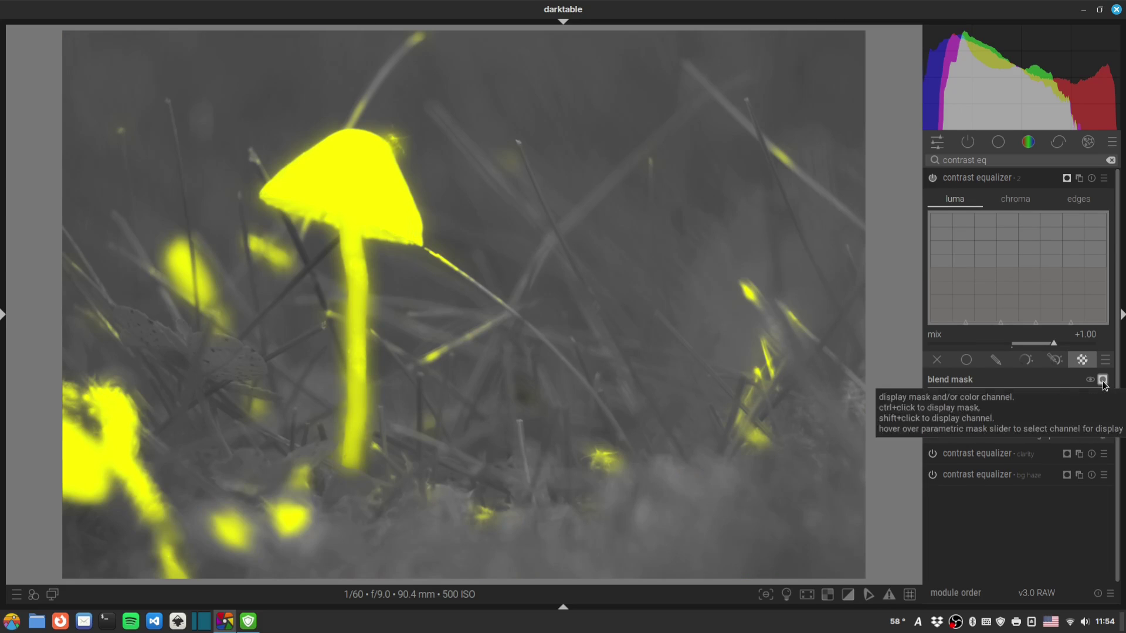
click(1102, 379)
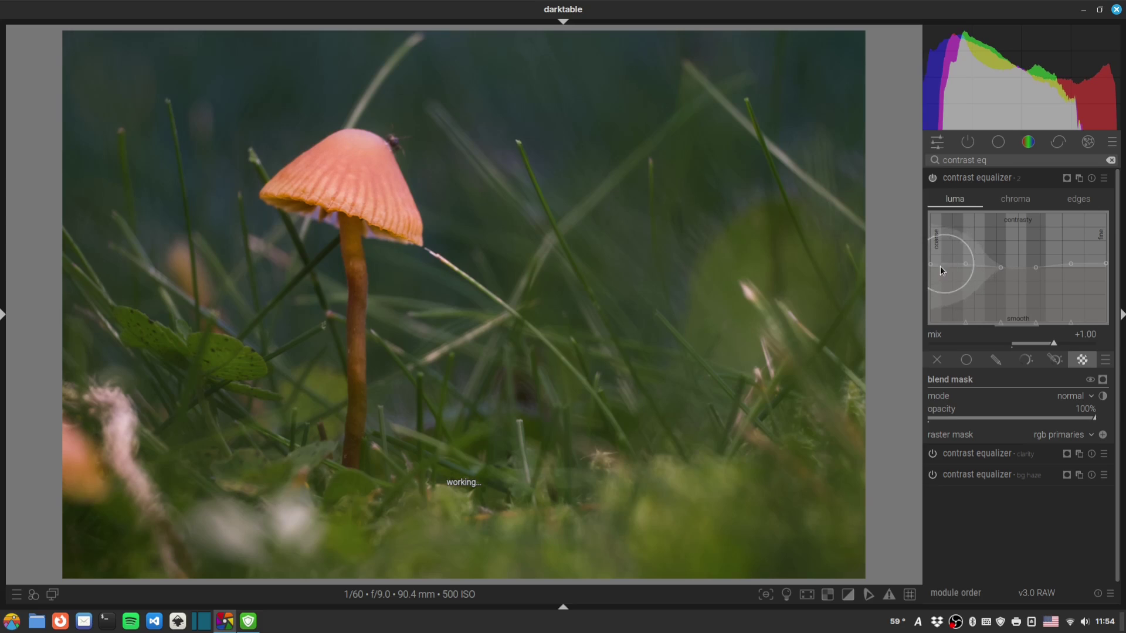
Step: Raise the coarse and fine ends of the third instance's luma curve slightly toward contrasty, and name it "texture"
ctrl+click(1020, 178)
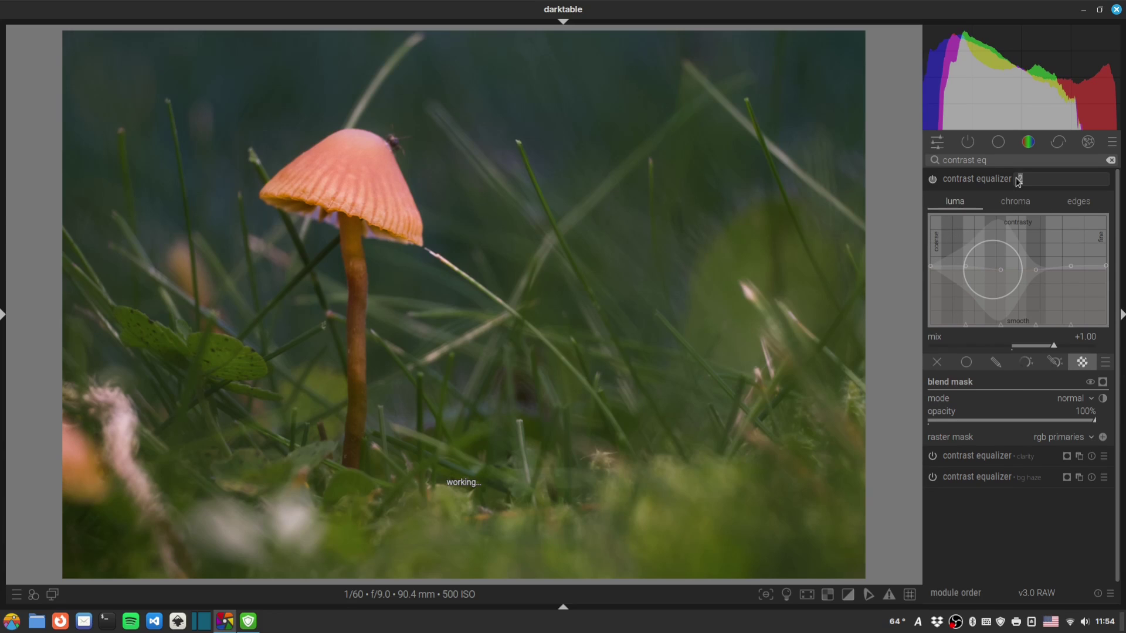
text(texture)
key(Return)
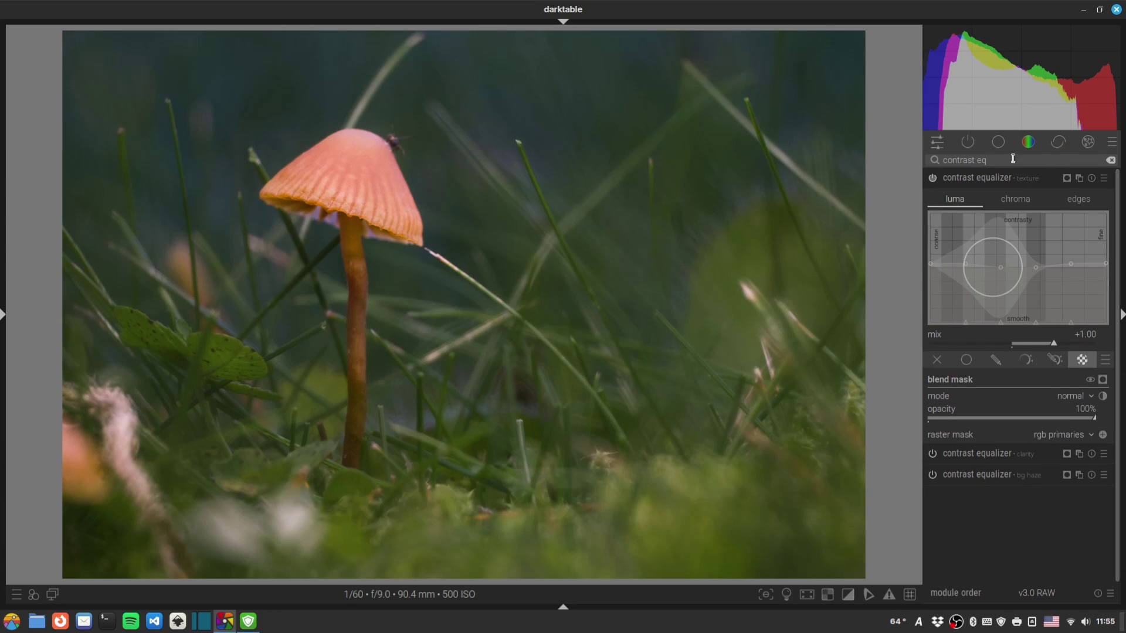
Step: Collapse the texture instance and compare the photo with the contrast equalizer instances off and on, leaving all three enabled
click(994, 178)
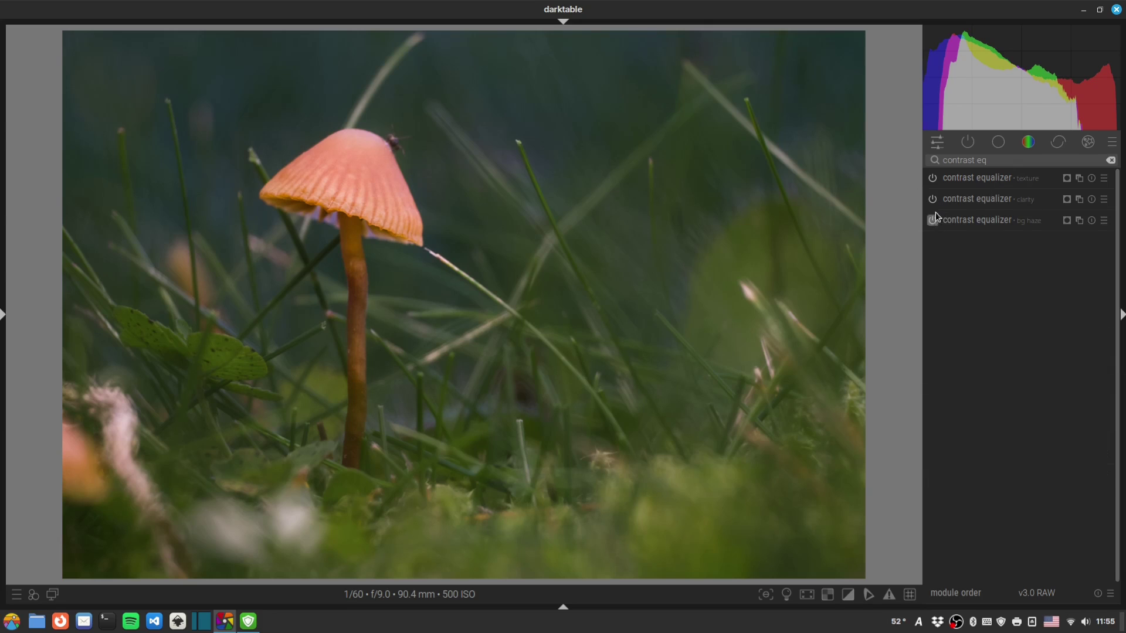
click(933, 179)
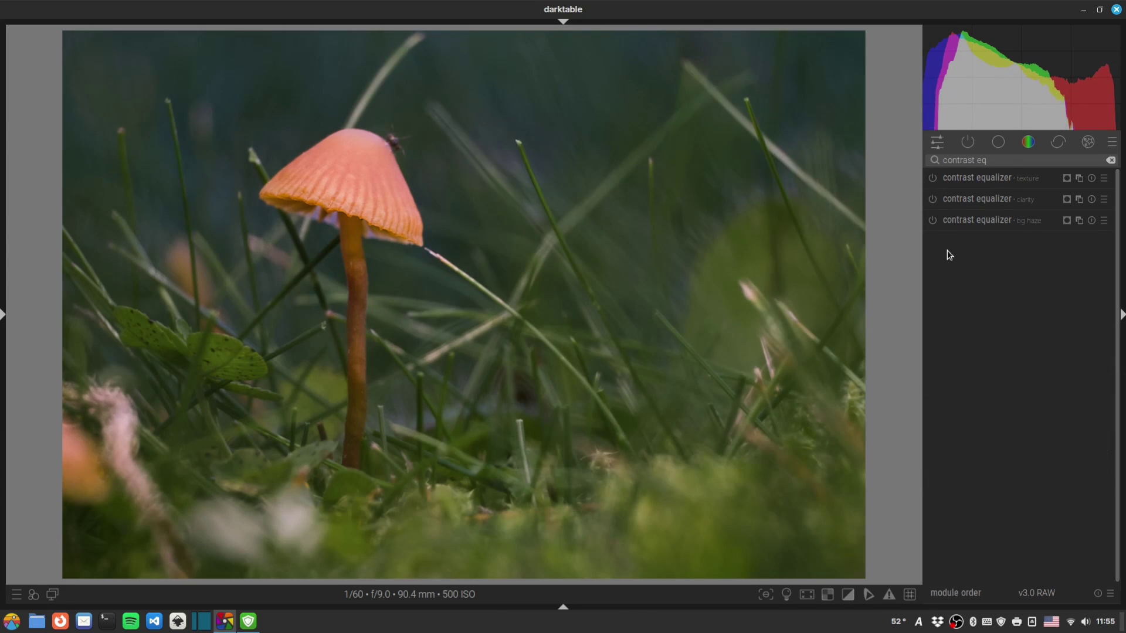
click(932, 220)
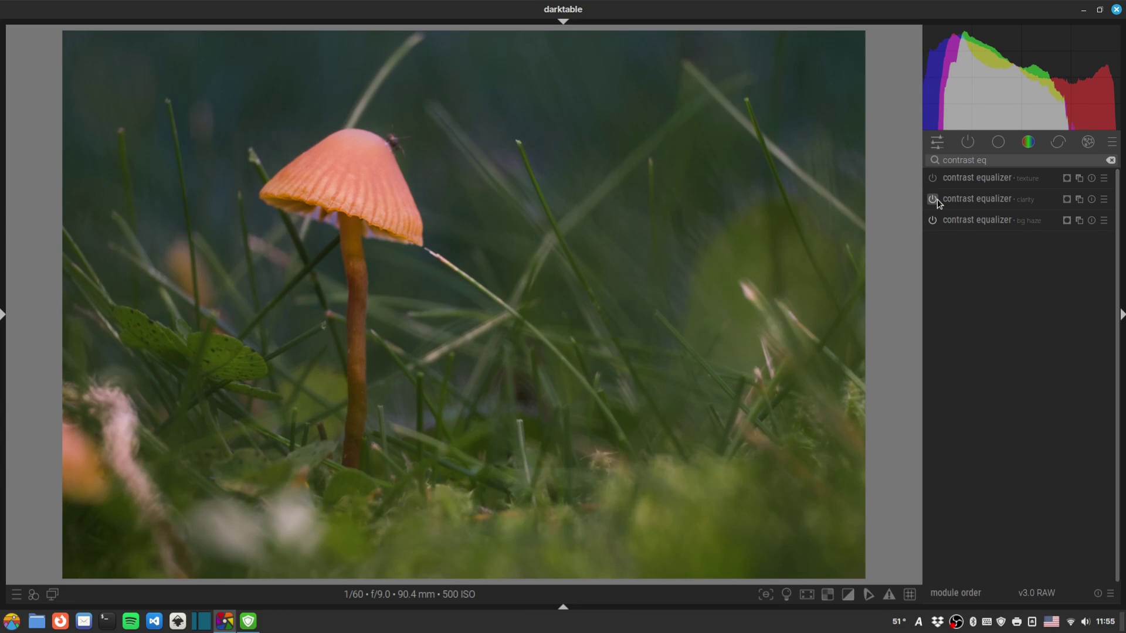
click(936, 200)
click(932, 178)
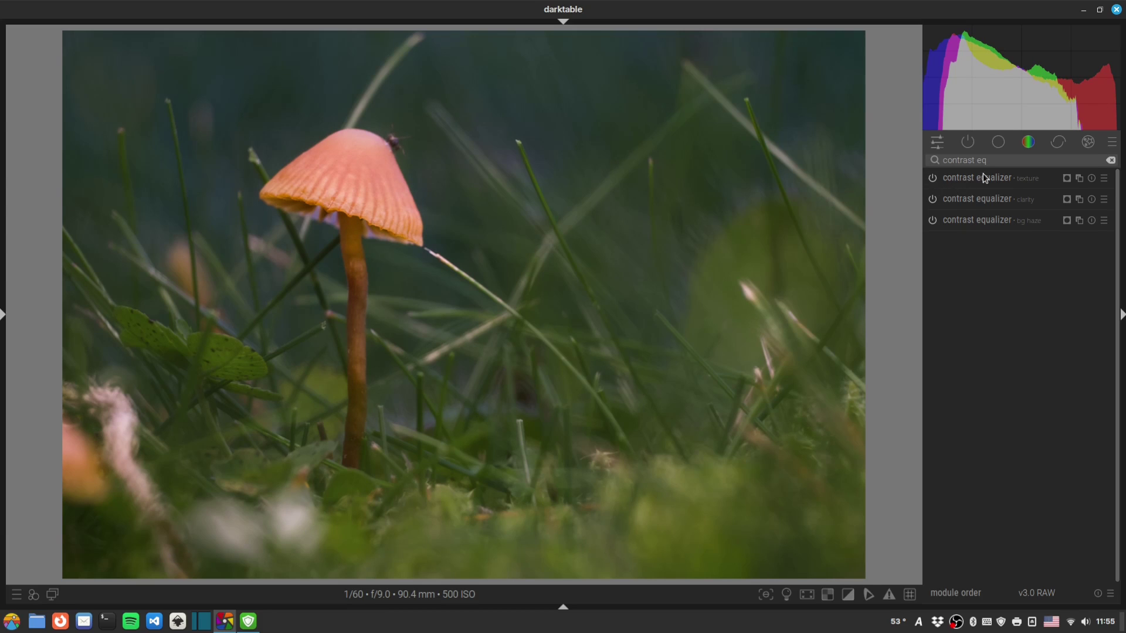
Step: Review the active modules, find the exposure module and add a second instance that uses a drawn mask
click(967, 142)
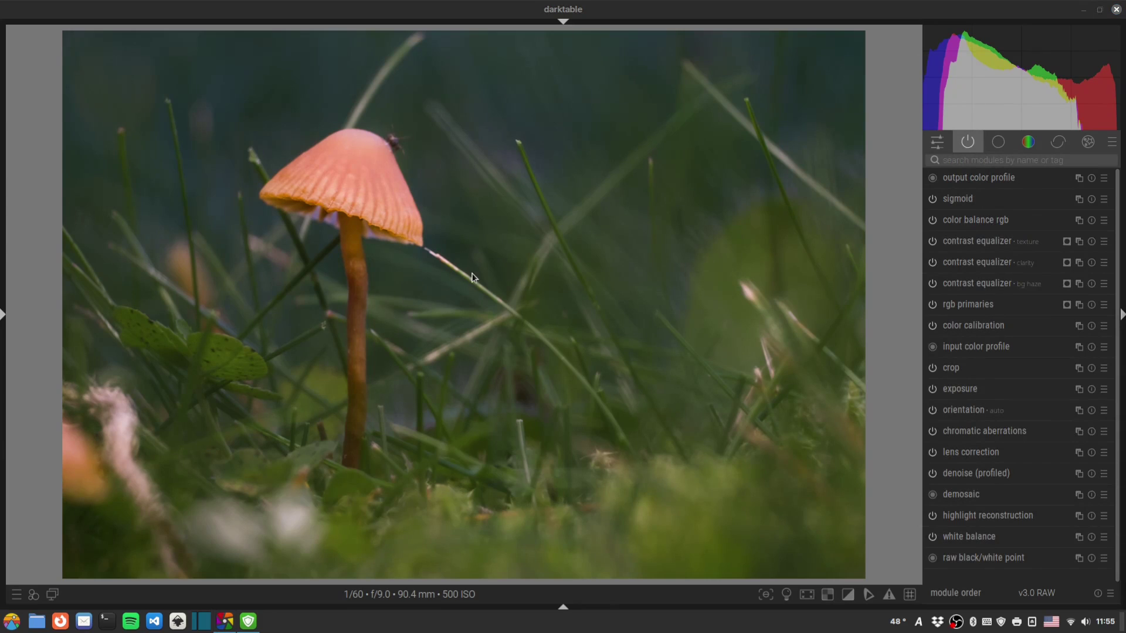
click(968, 159)
text(expo)
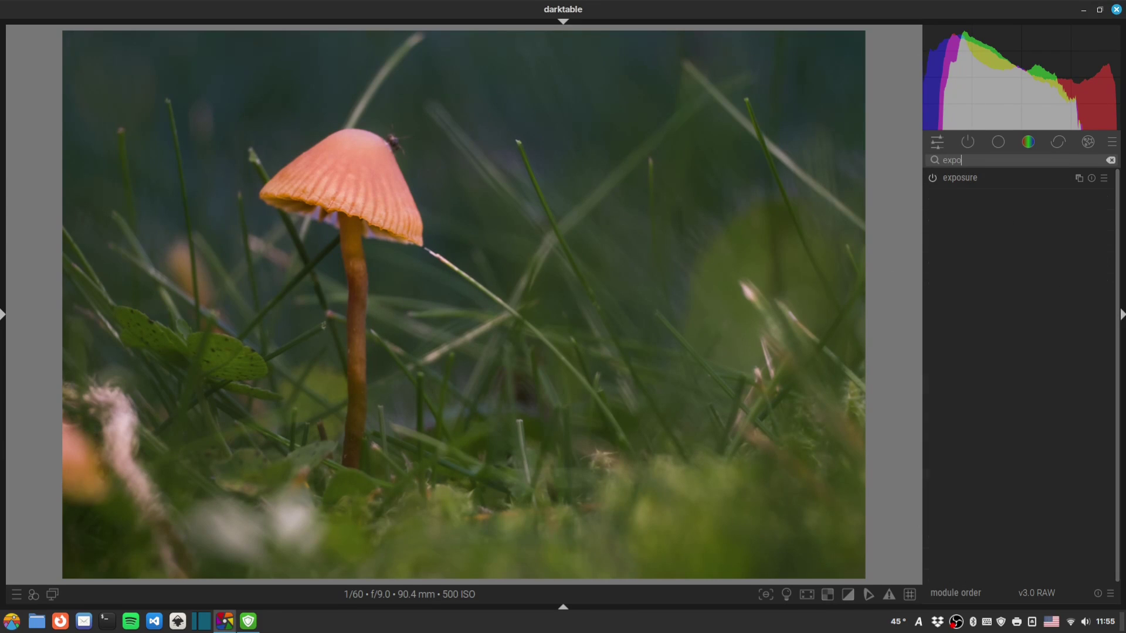
right_click(1079, 178)
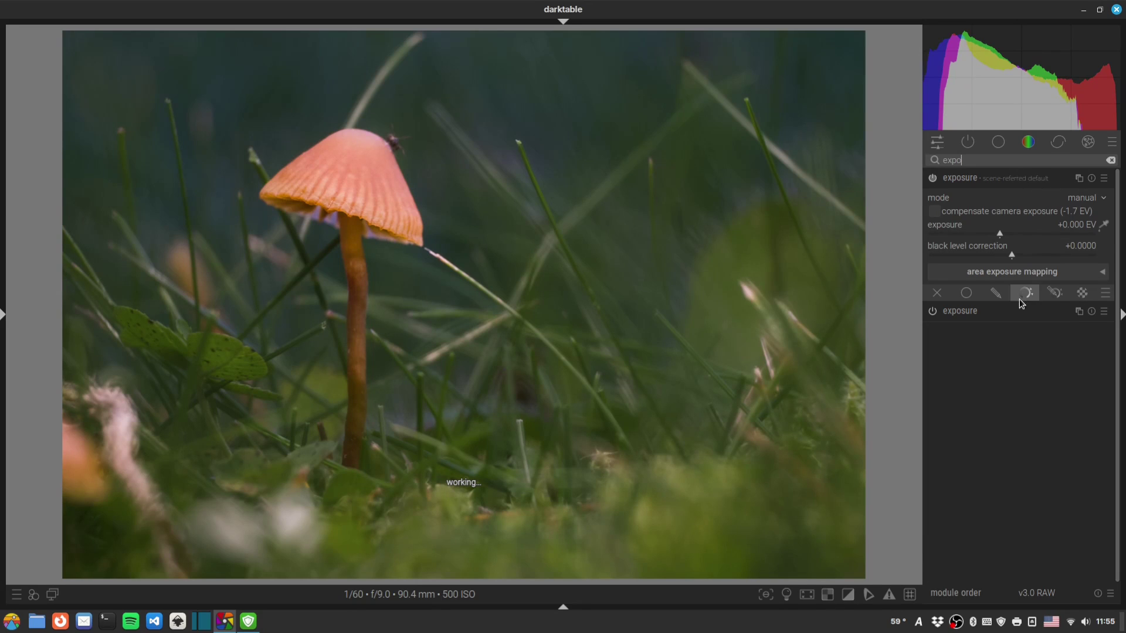
click(994, 292)
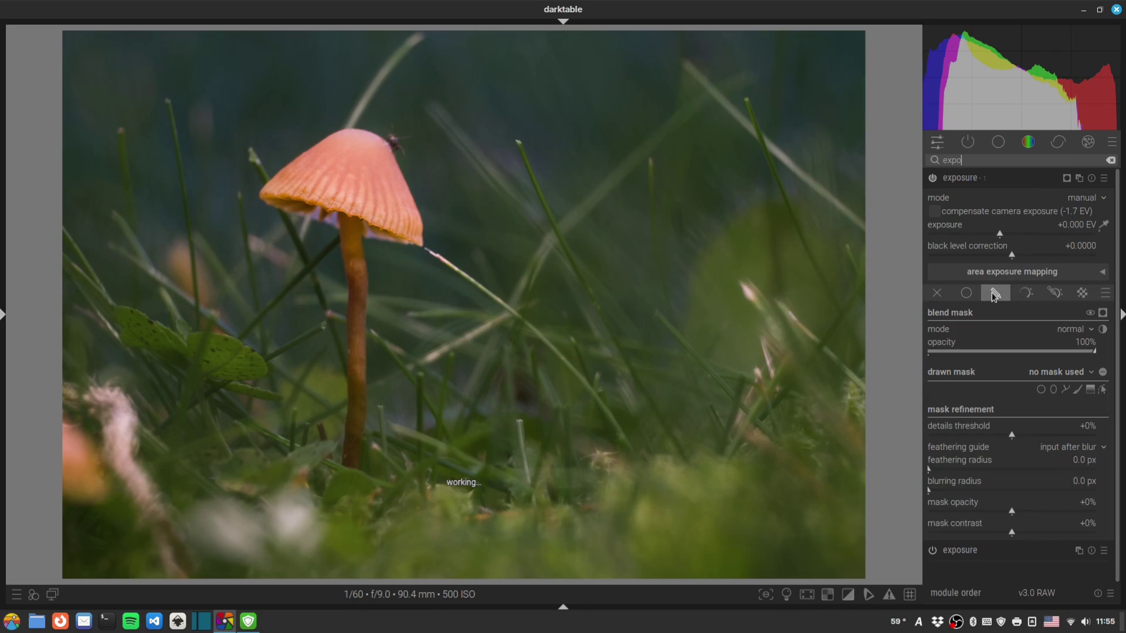
Step: Draw an upright ellipse mask around the whole mushroom, fitting its width and height and adjusting its feather
click(1043, 390)
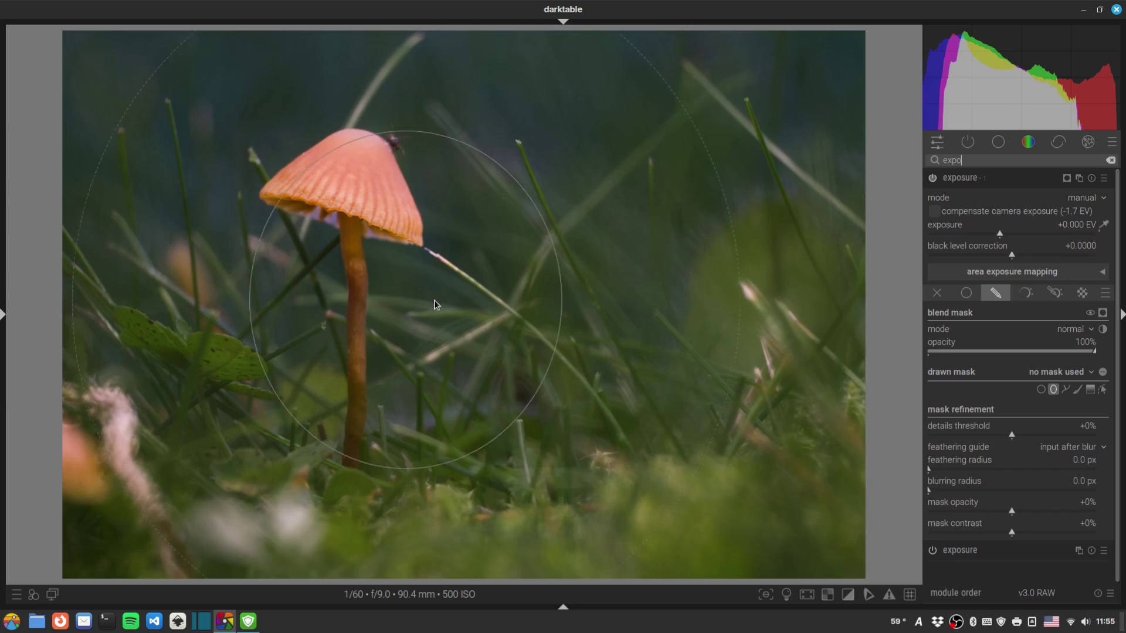
click(360, 303)
drag(503, 309, 475, 304)
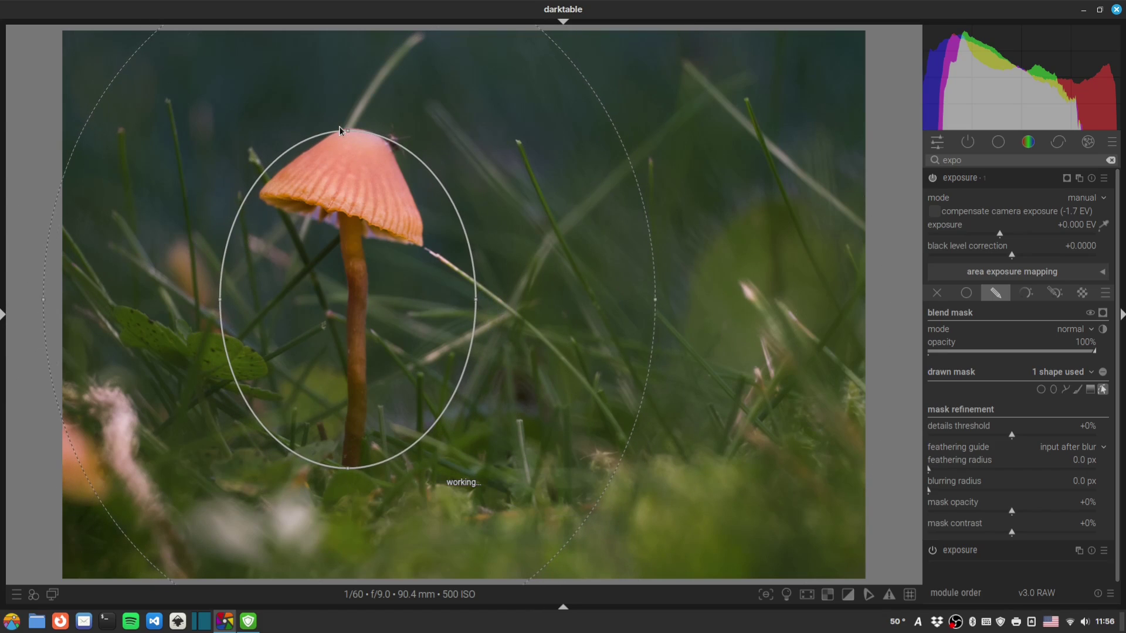
drag(346, 131, 347, 126)
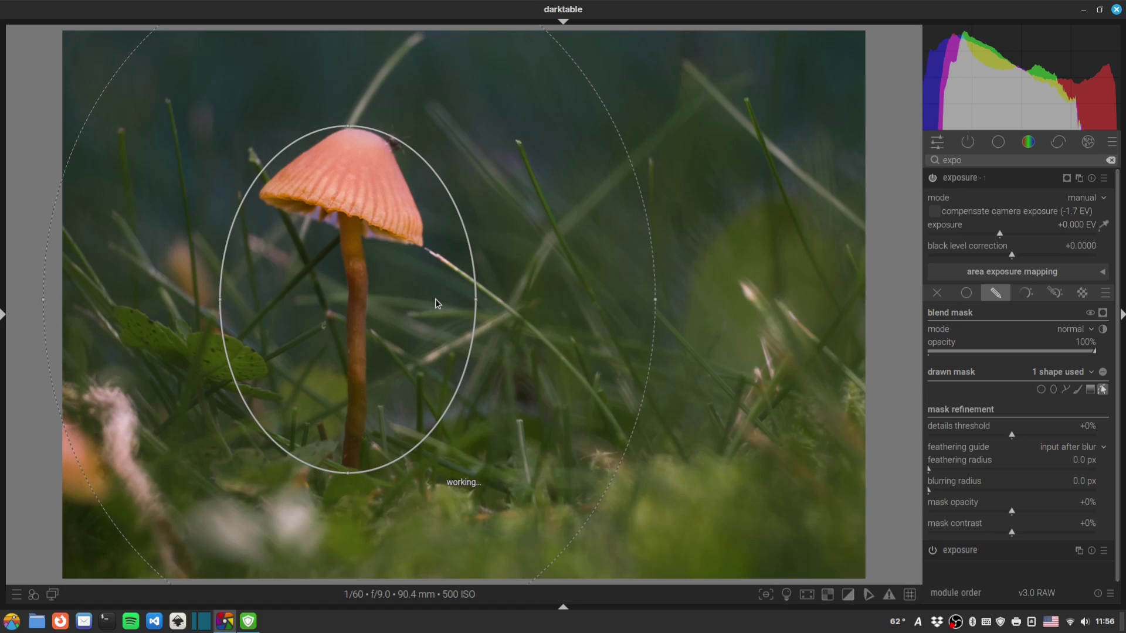
shift+scroll(437, 303, down, 2)
shift+scroll(437, 303, down, 2)
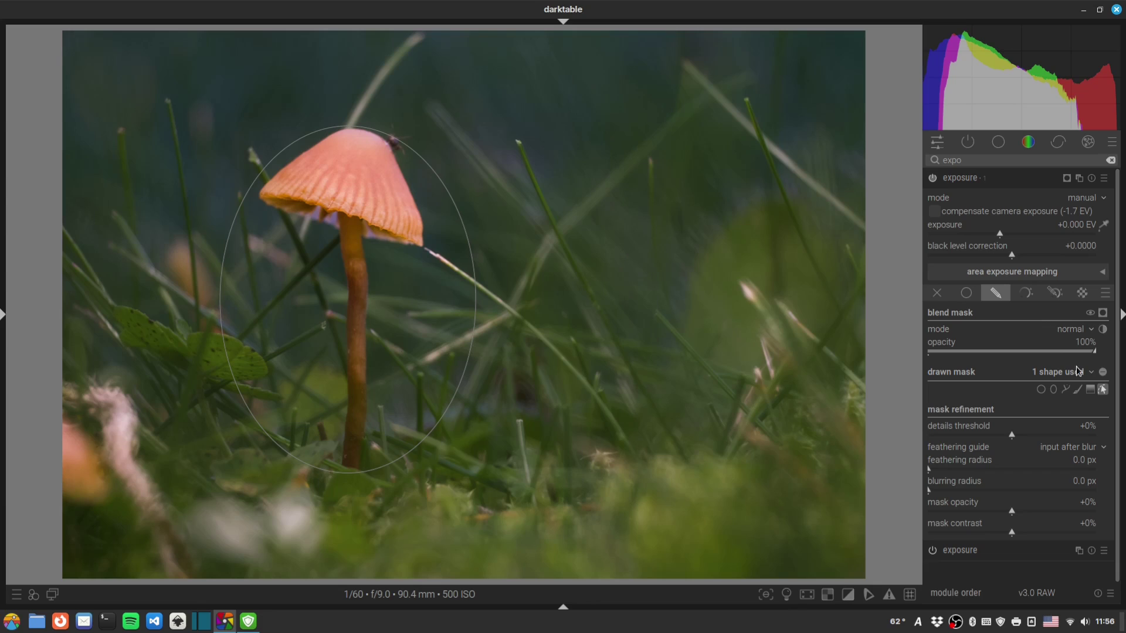
Step: Invert the drawn ellipse mask so the exposure adjustment affects the mushroom's surroundings, checking it with the mask overlay
click(1103, 312)
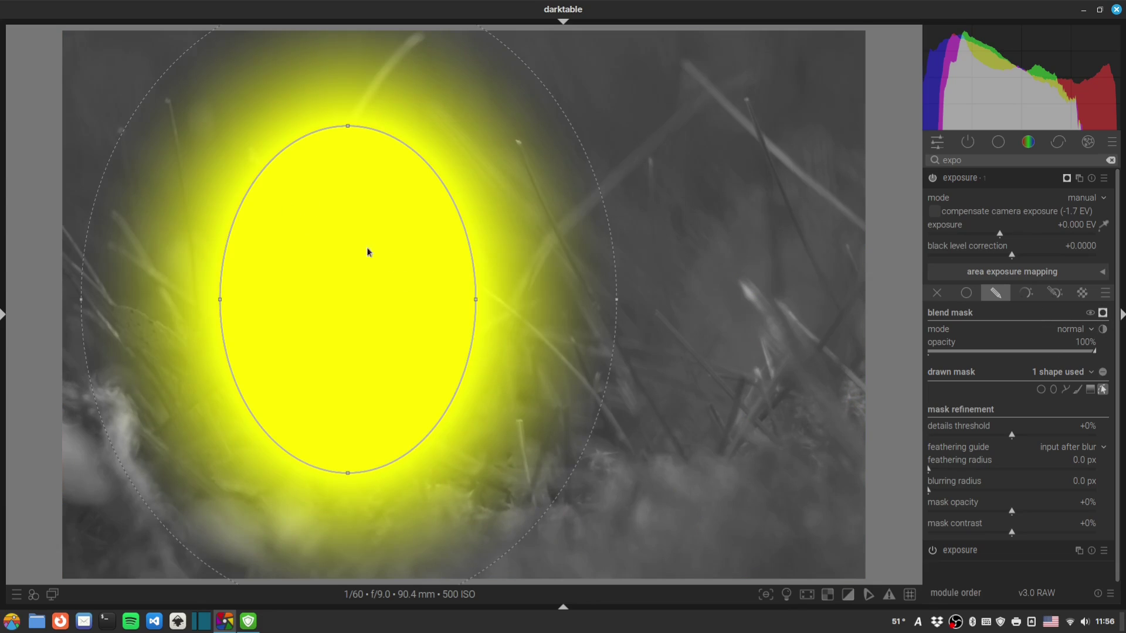
click(1103, 373)
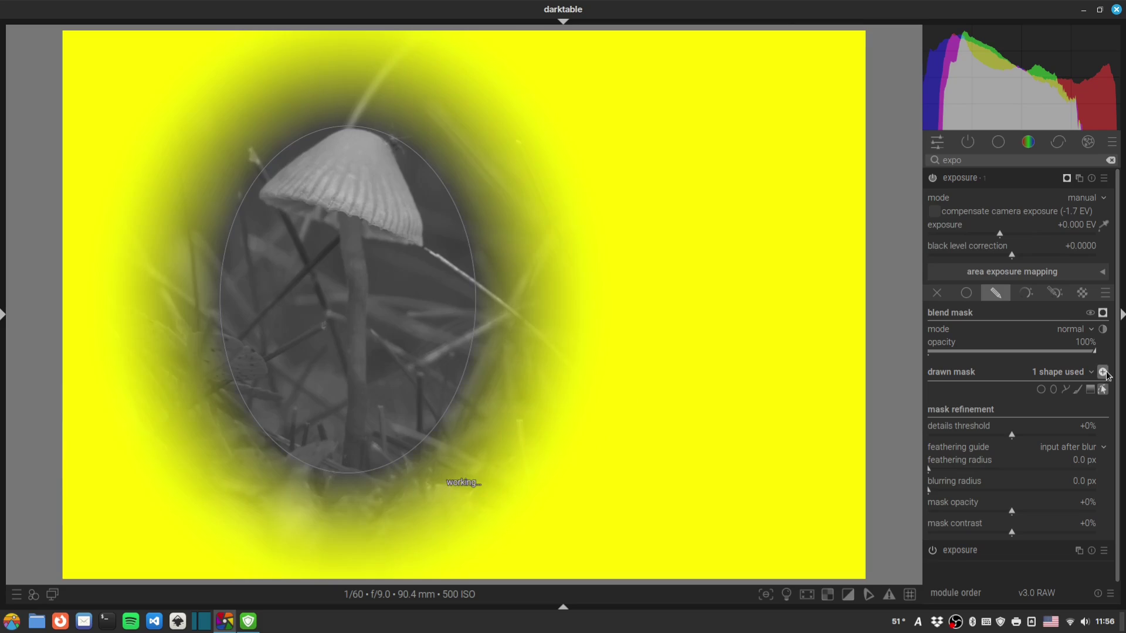
click(1103, 313)
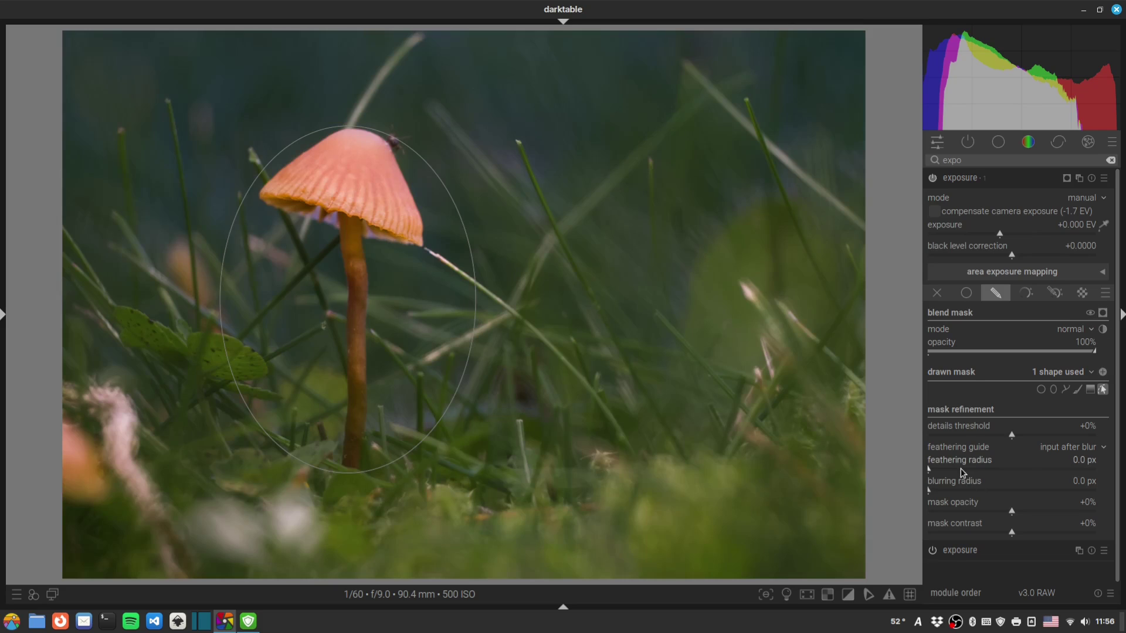
Step: Lower the masked instance's exposure to -0.427 EV and set its mask feathering radius to 23.3 px
drag(1004, 234, 991, 235)
click(945, 469)
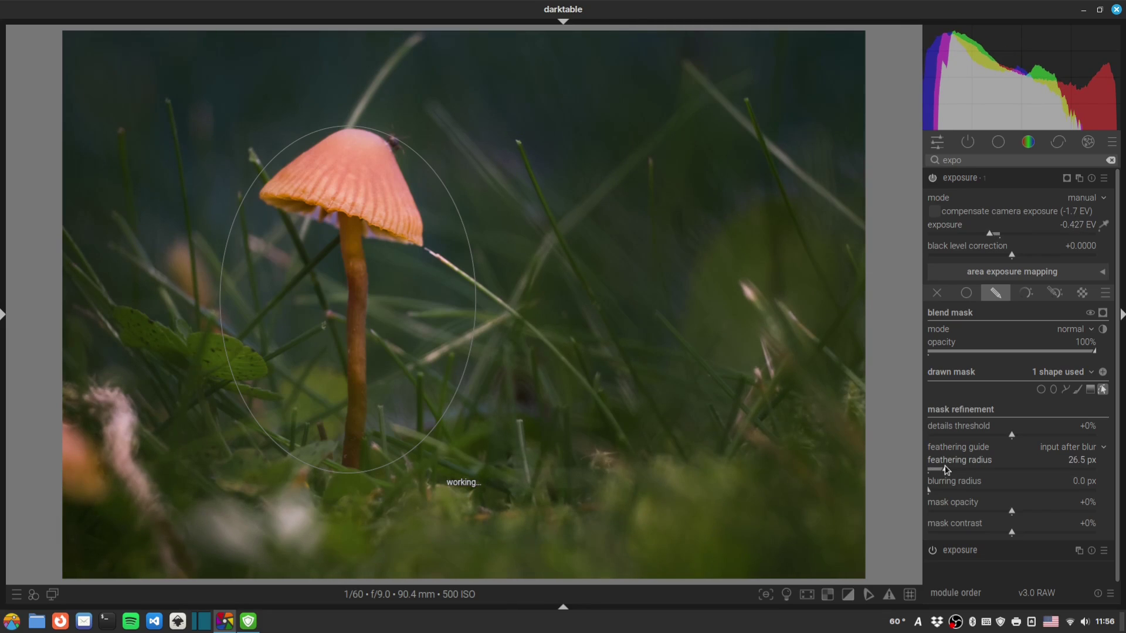
drag(944, 469, 943, 468)
Step: Enlarge the ellipse around the mushroom with a feather size of 27.14%, comparing the photo with the exposure instance off and on
drag(477, 299, 483, 300)
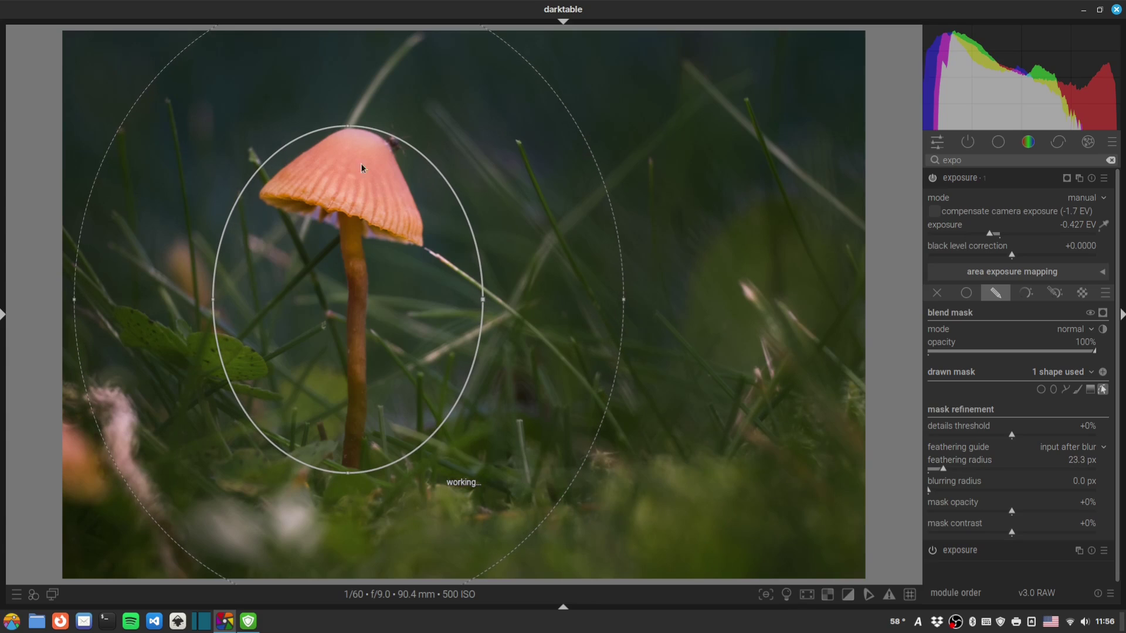
drag(348, 131, 351, 111)
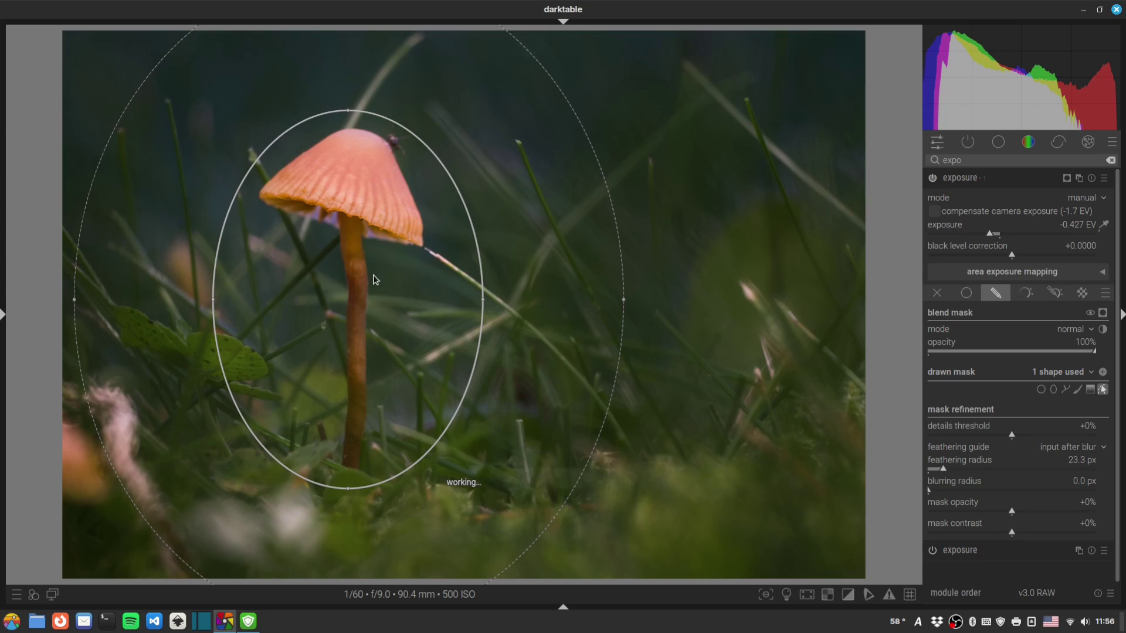
click(933, 179)
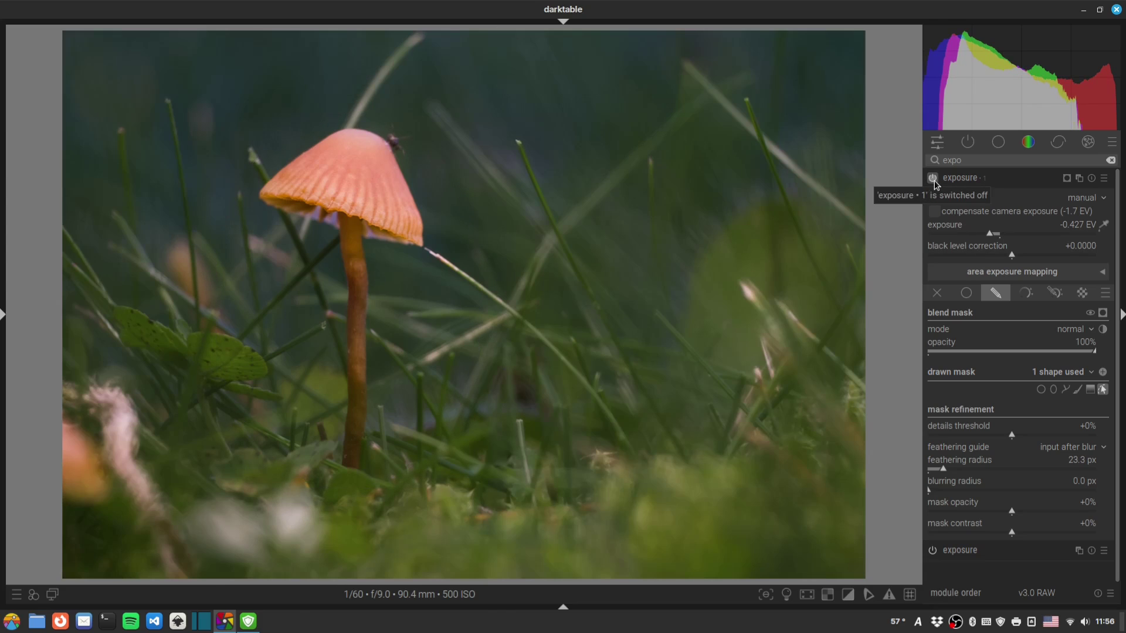
click(933, 179)
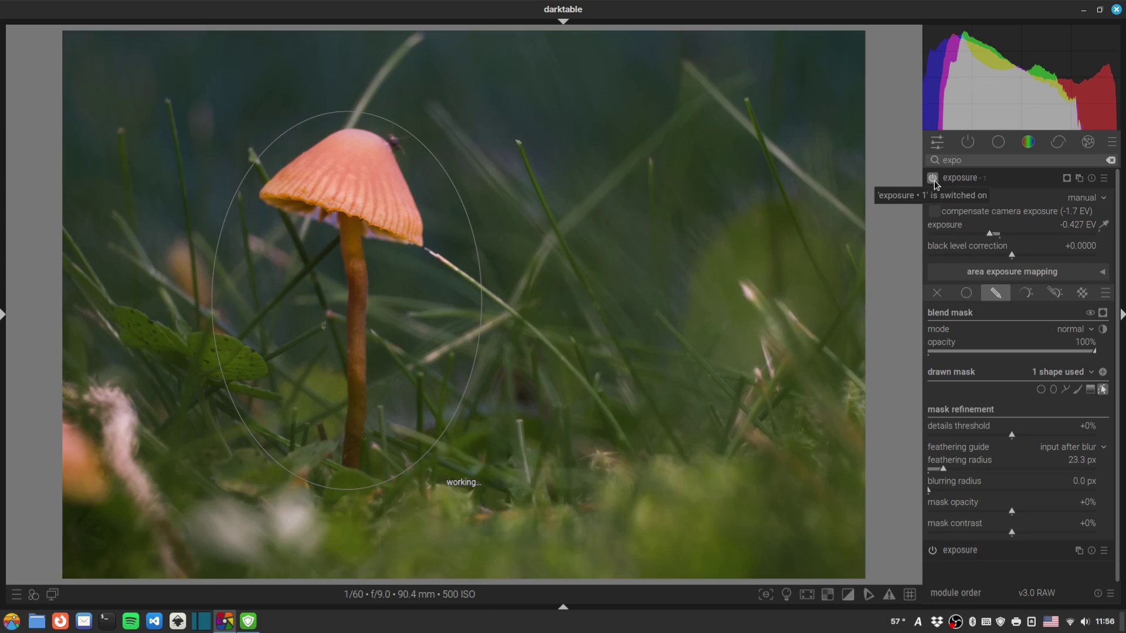
click(933, 178)
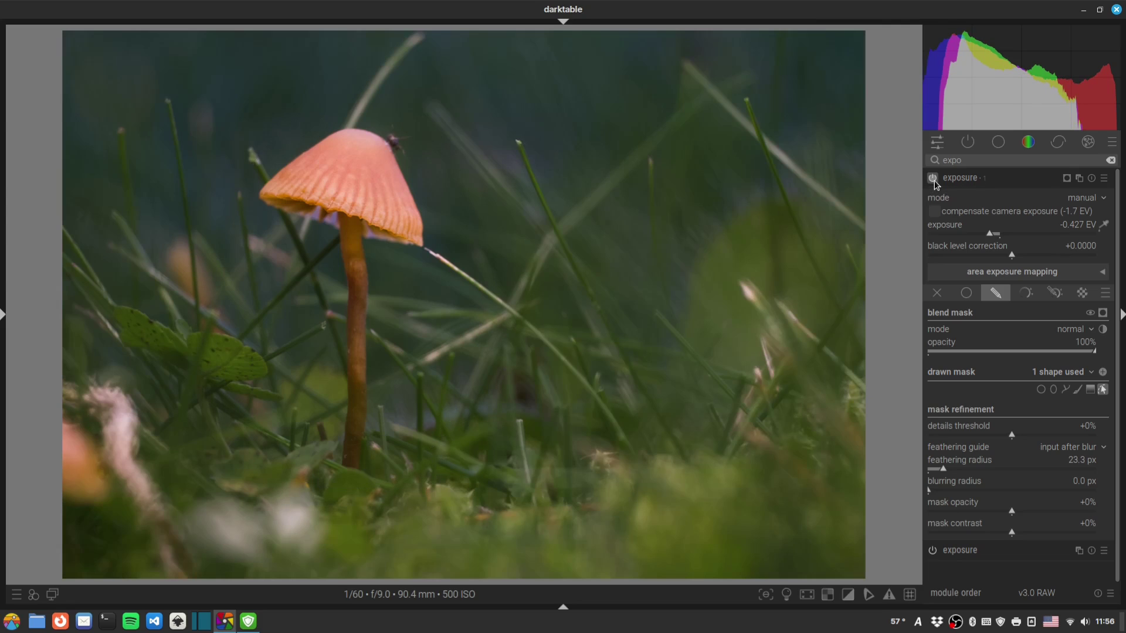
click(933, 179)
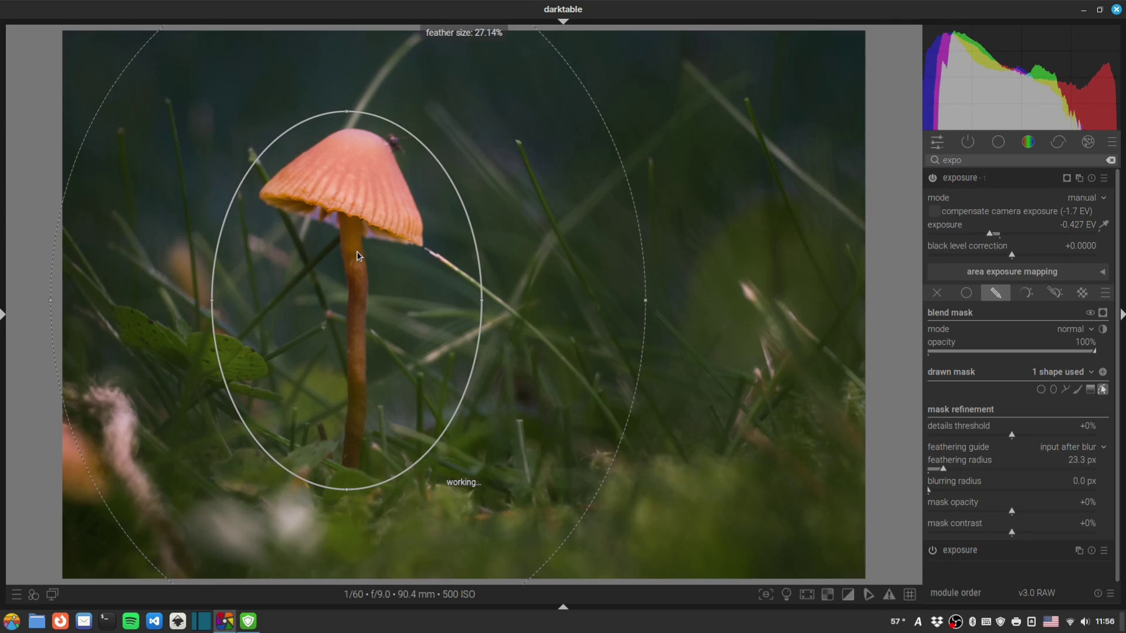
drag(483, 302, 509, 305)
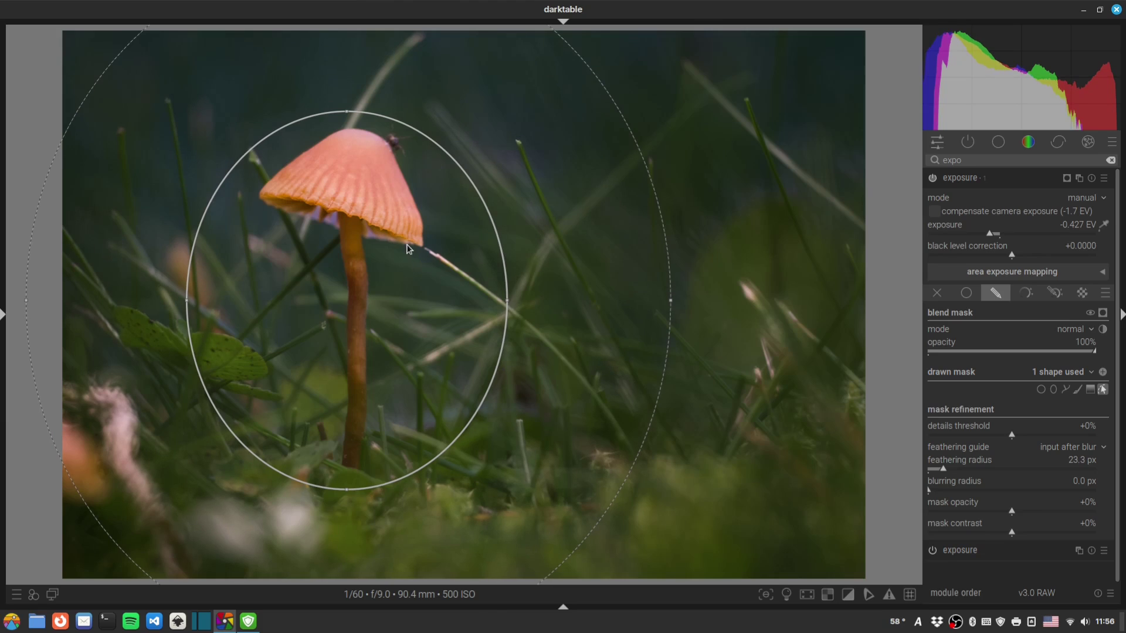
click(954, 180)
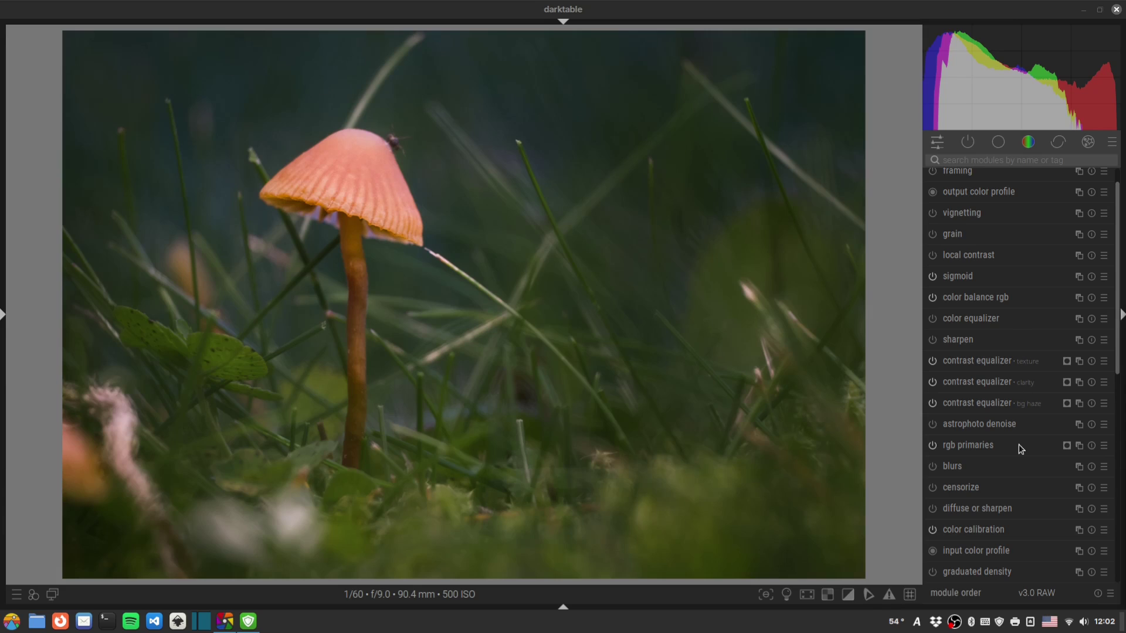
Step: Show only the active modules and add another exposure instance that uses a drawn and parametric mask
click(967, 142)
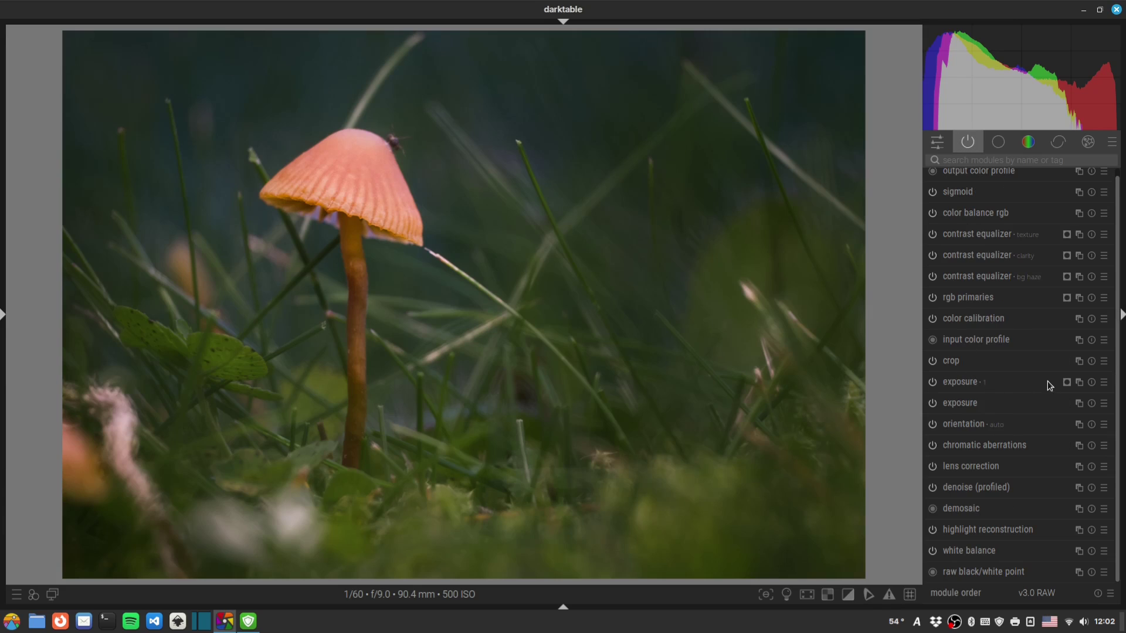
right_click(1079, 381)
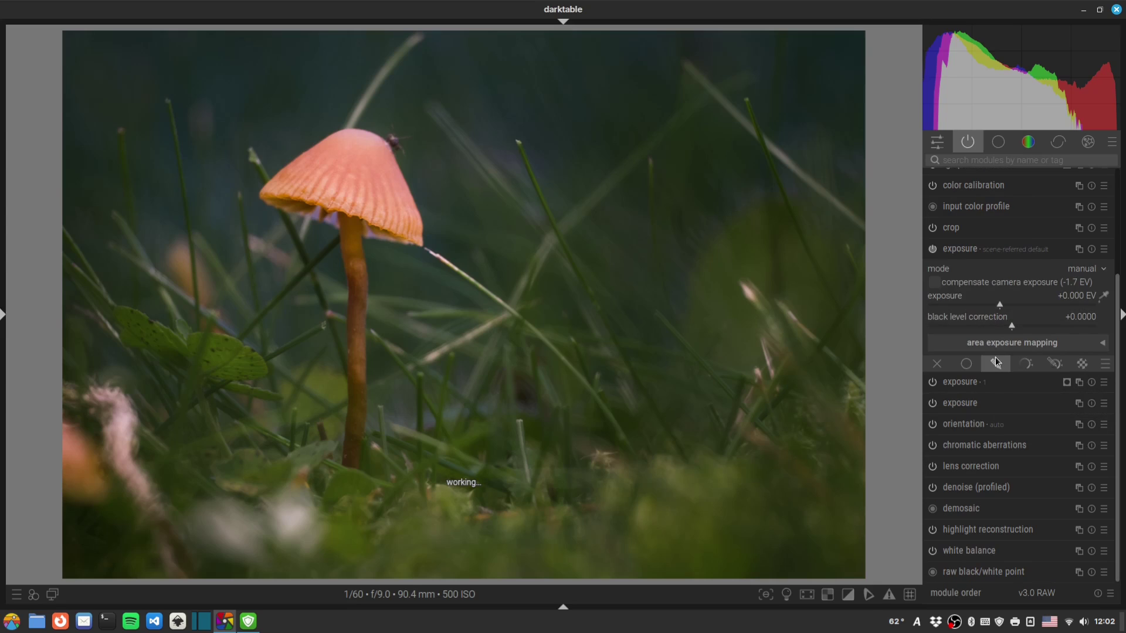
click(1057, 365)
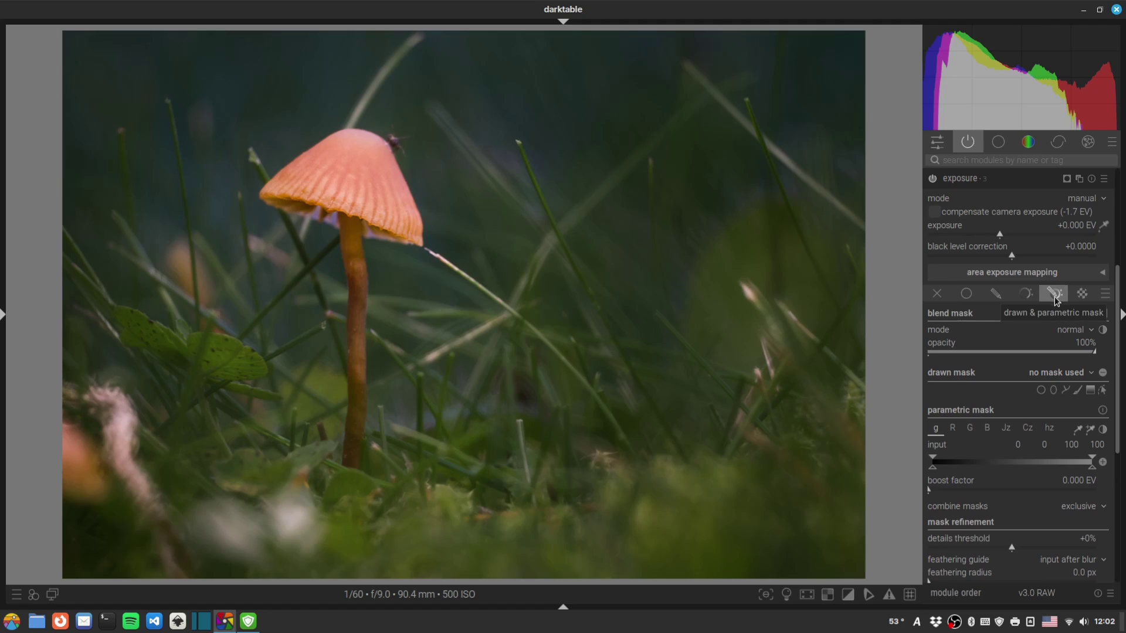
Step: Place a horizontal gradient mask over the upper background, tighten its transition and align its line with the mushroom cap's lower part
click(1090, 390)
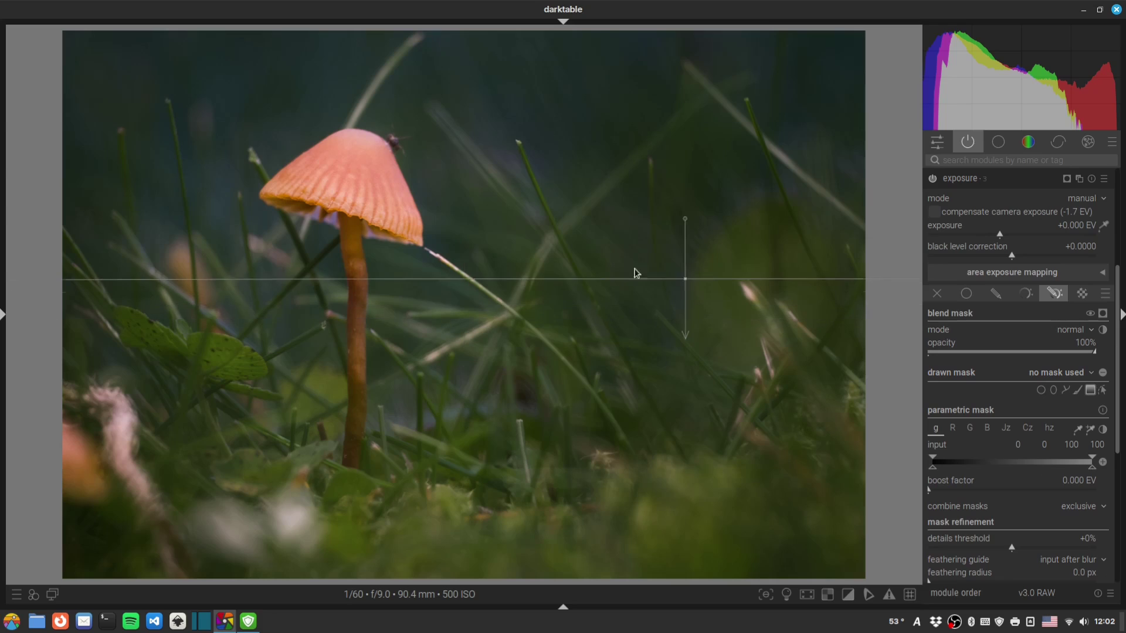
click(432, 229)
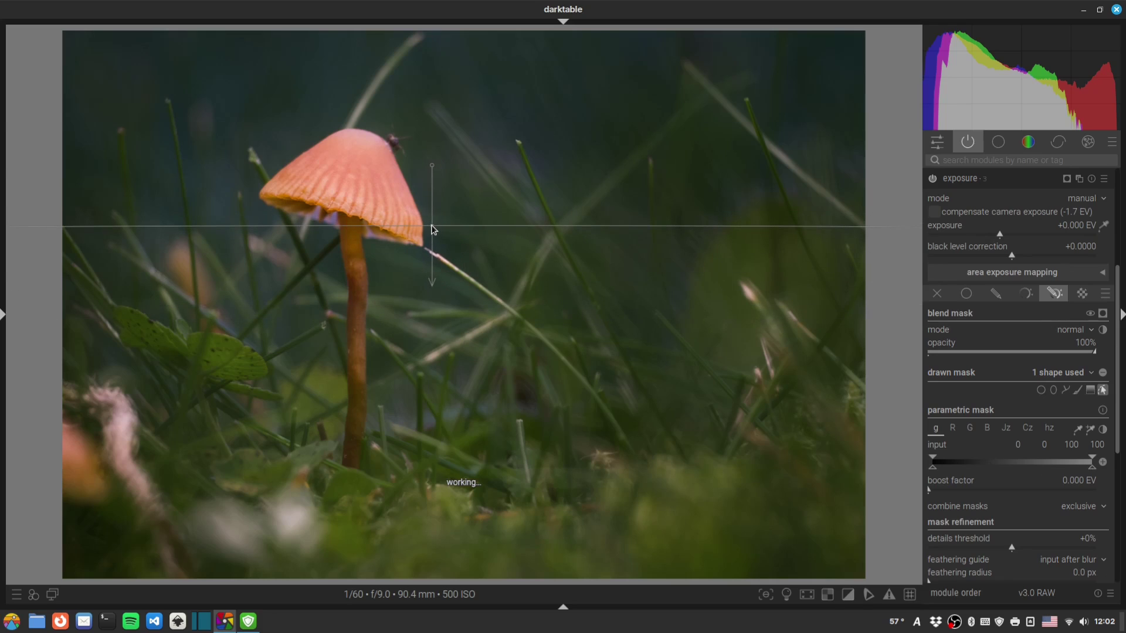
click(1102, 314)
drag(432, 227, 457, 229)
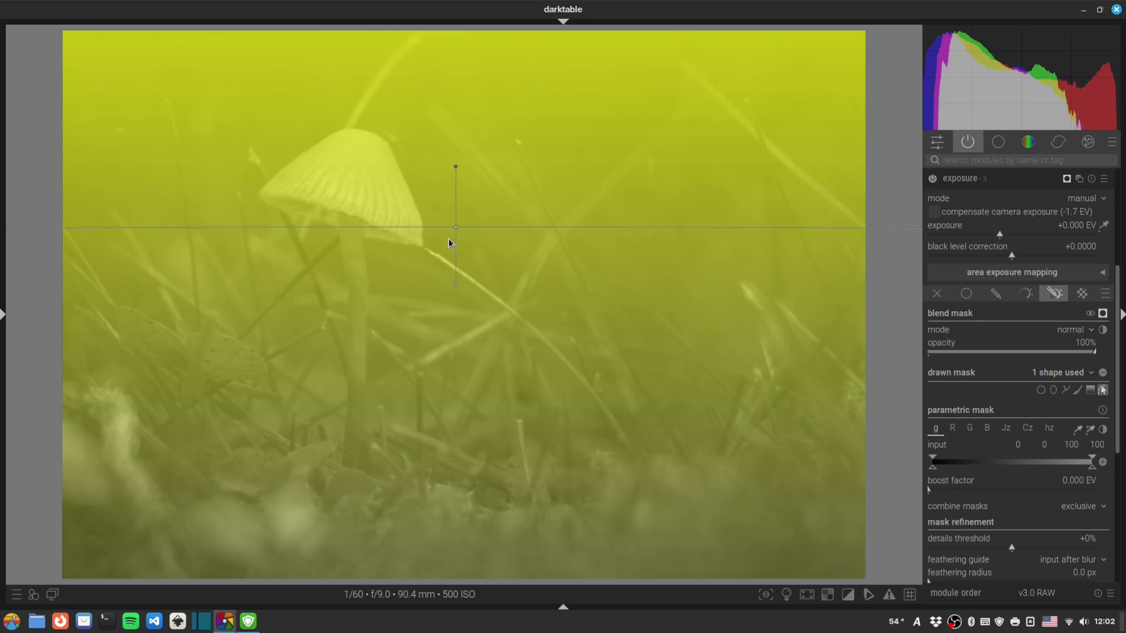
scroll(456, 230, down, 5)
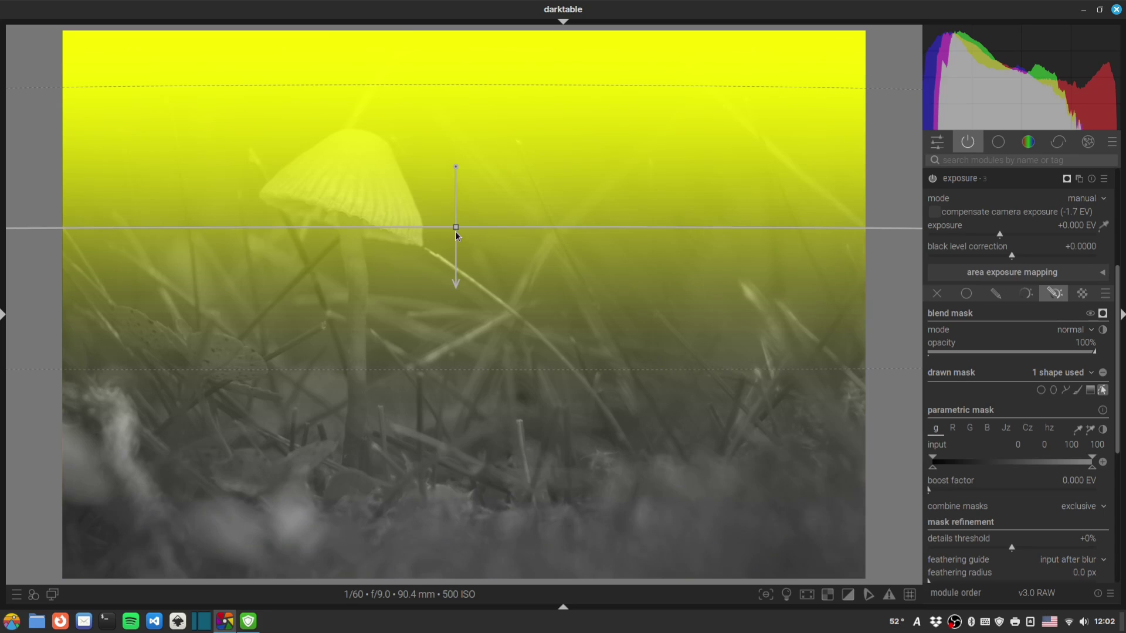
drag(456, 231, 453, 184)
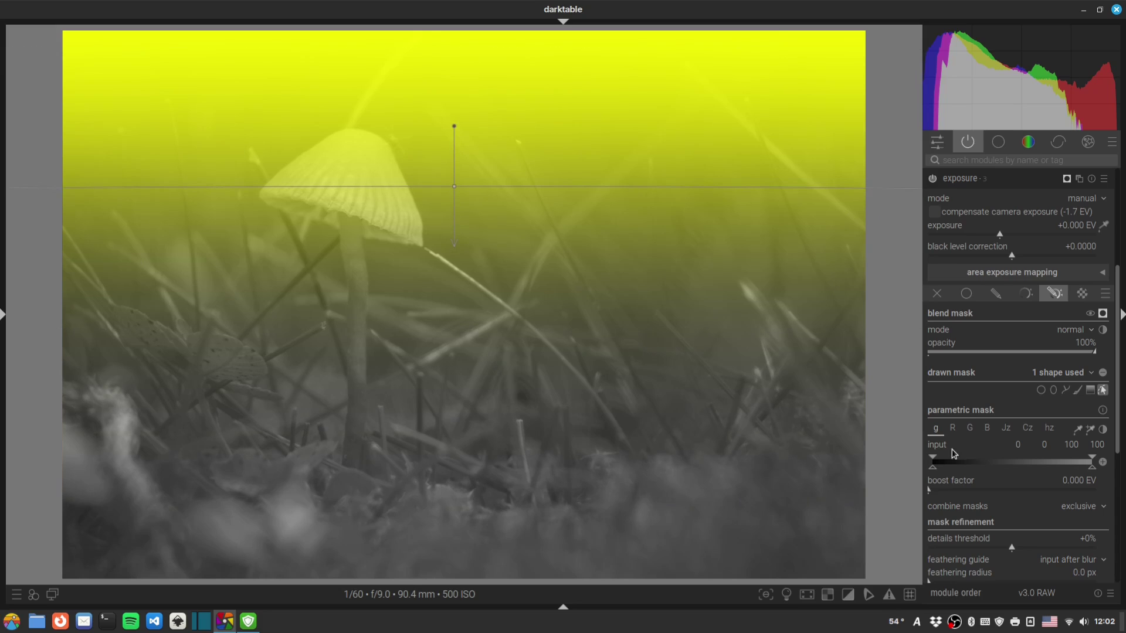
click(1103, 313)
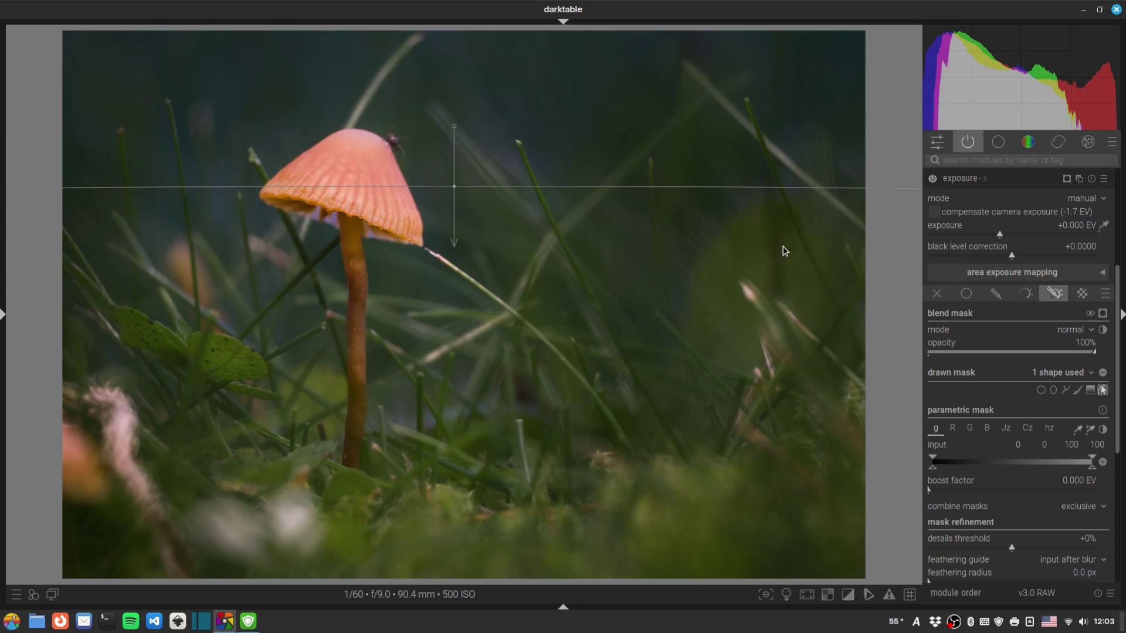
Step: Limit the parametric mask by hue (hz) to input range 83, 90, 269, 277, sampled from the dark background beside the mushroom cap
click(1049, 428)
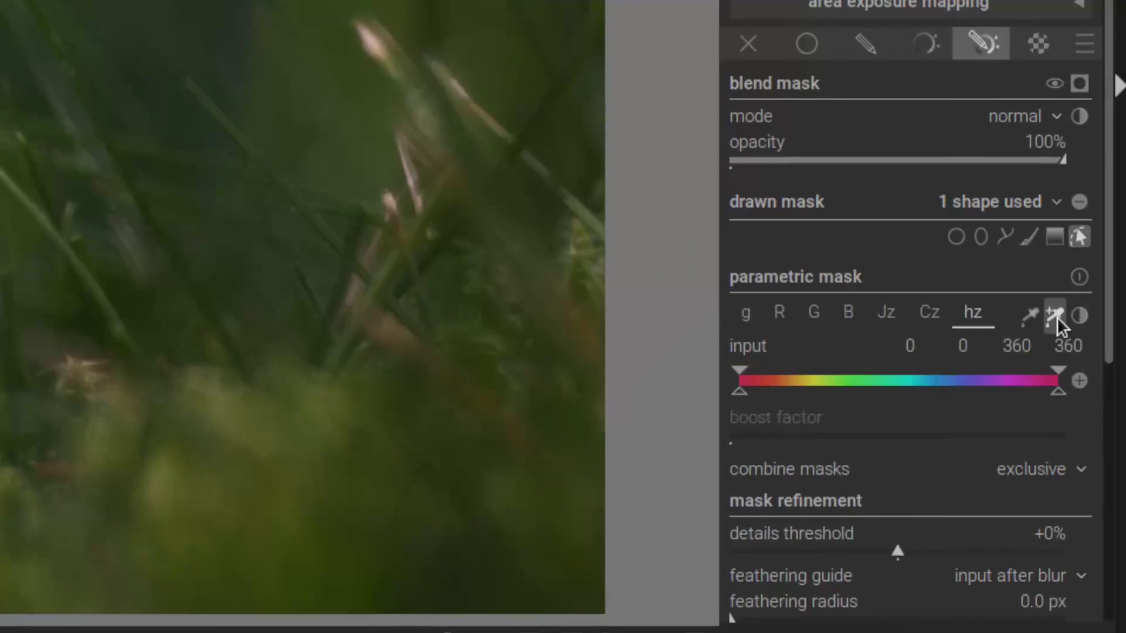
click(1057, 316)
key(shift+z)
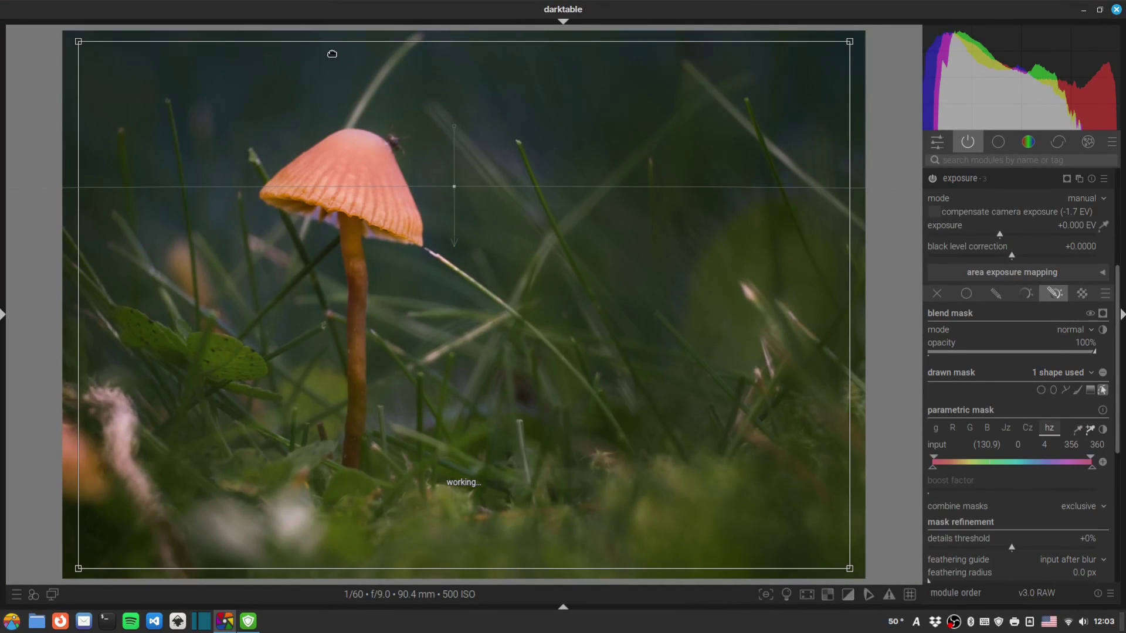
drag(332, 54, 563, 124)
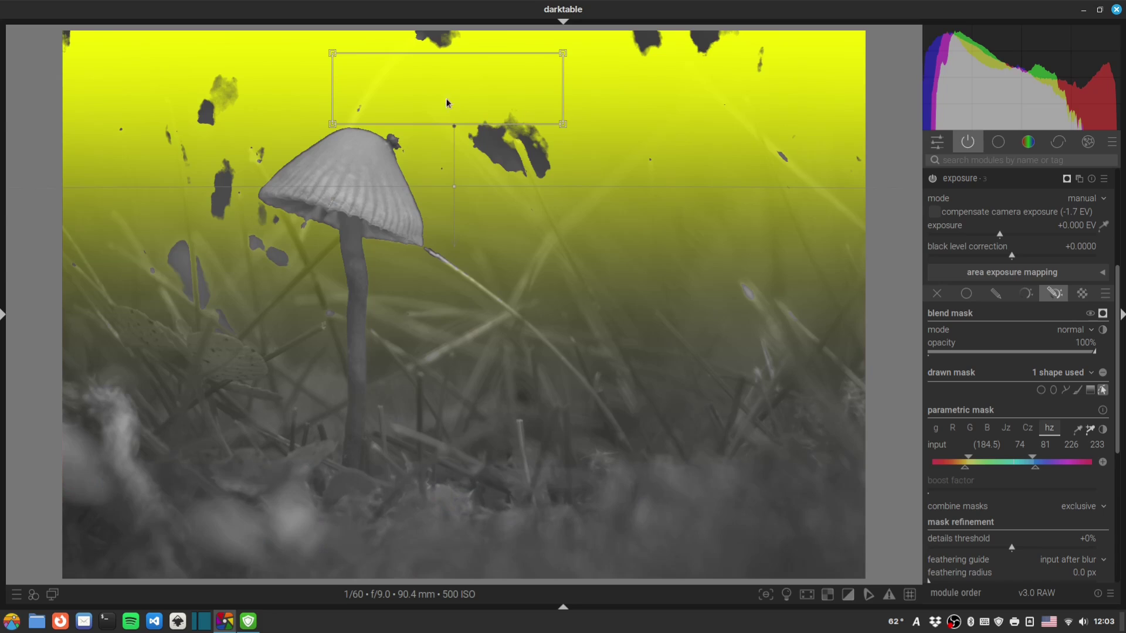
drag(439, 61, 729, 182)
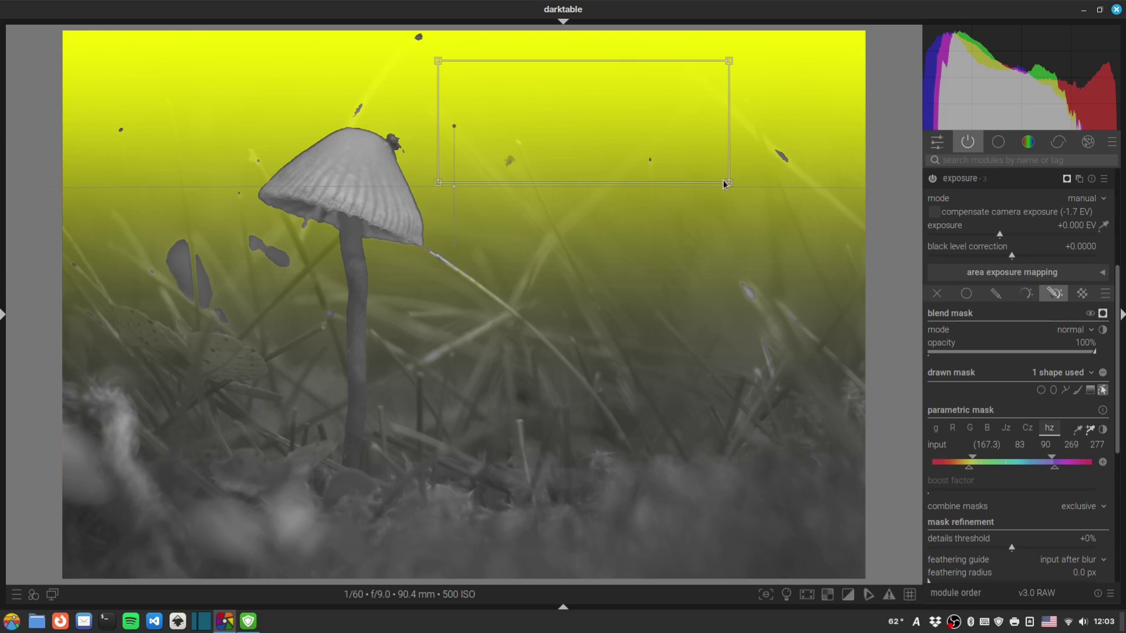
drag(730, 185, 734, 188)
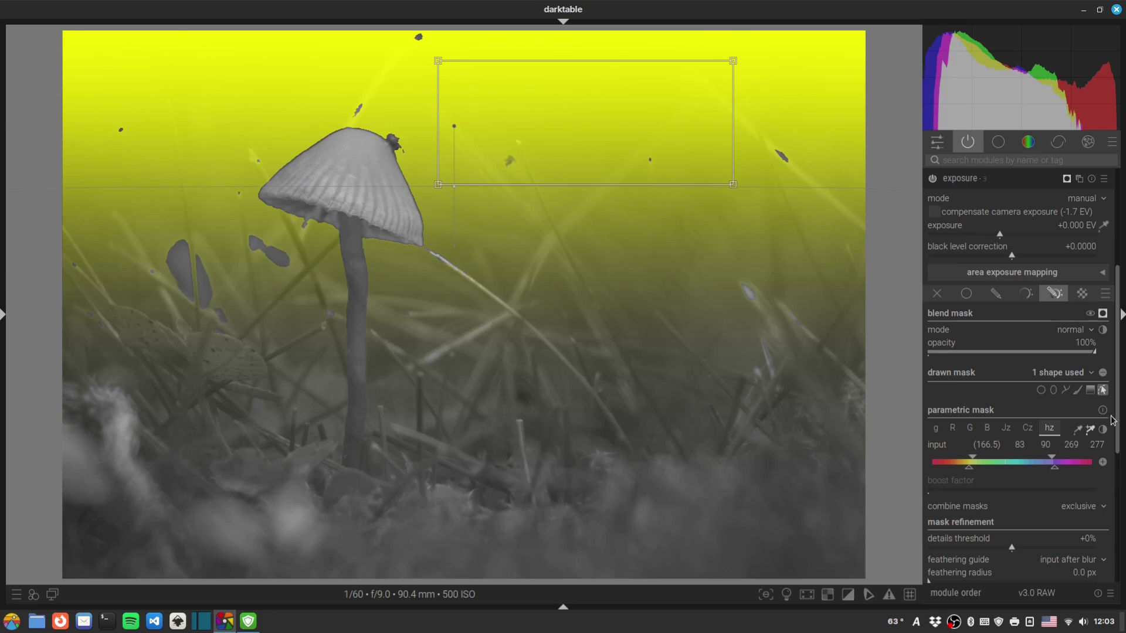
Step: Refine the combined mask with feathering radius 24.5 px, blurring radius 10.3 px and mask contrast +20%
drag(1119, 421, 1121, 474)
drag(931, 512, 944, 512)
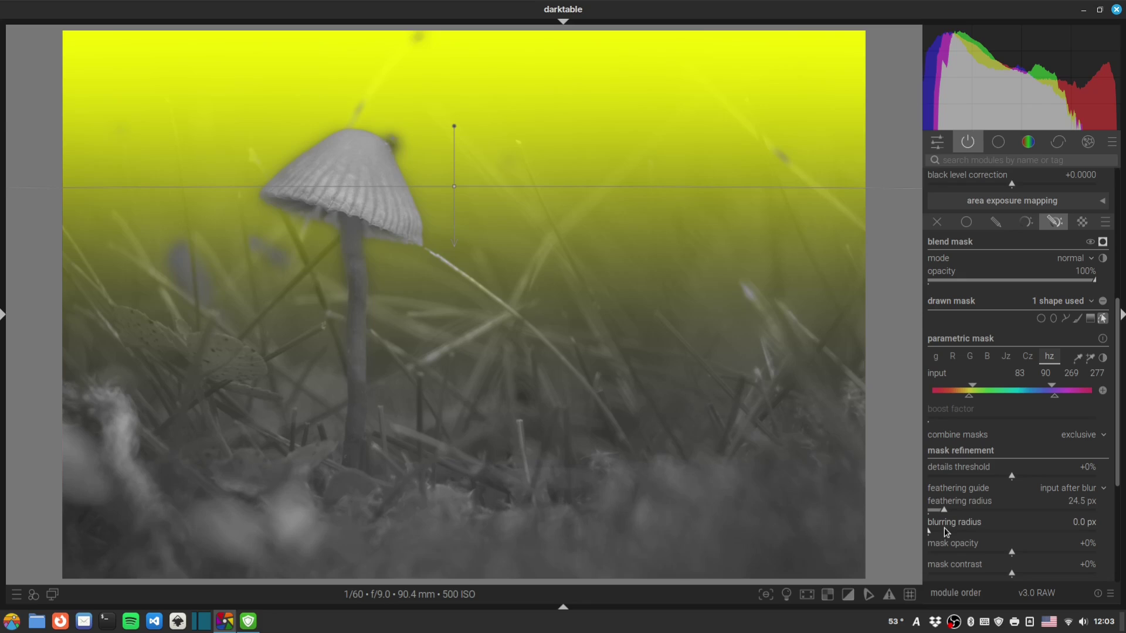
click(945, 532)
drag(1013, 575, 1030, 577)
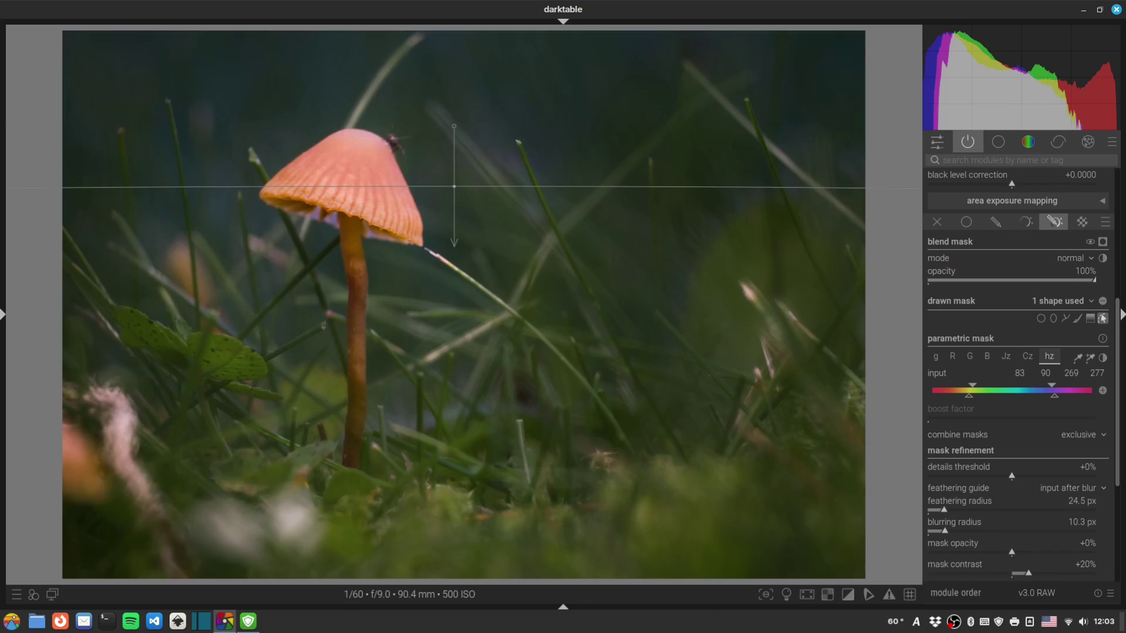
Step: Darken the masked upper background by setting the new instance's exposure to -0.958 EV
scroll(1114, 366, up, 5)
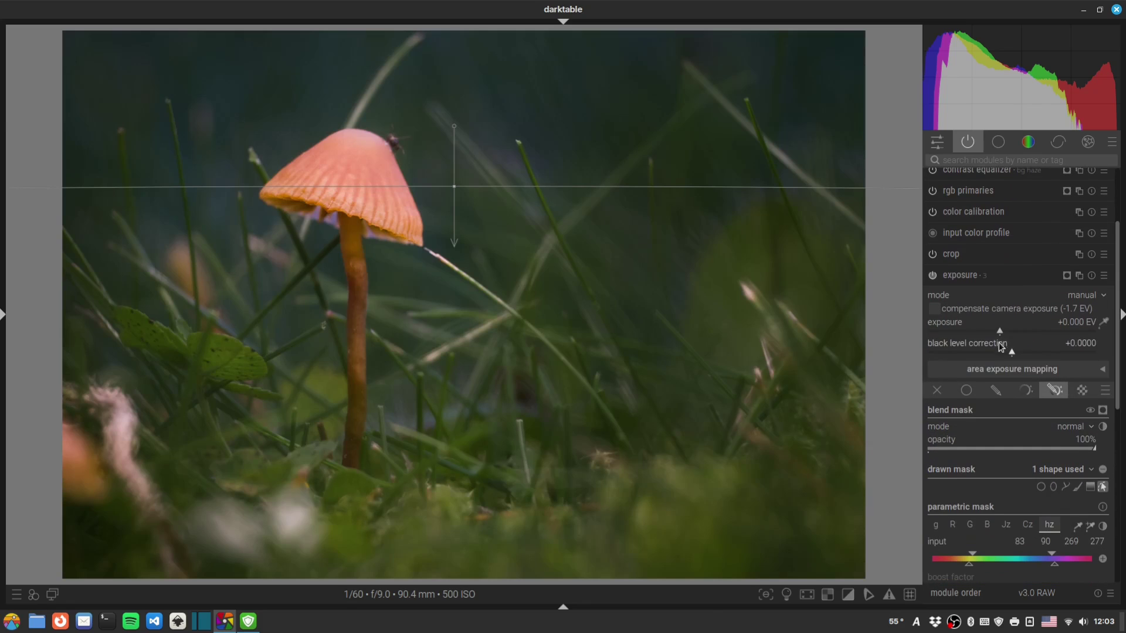
drag(1000, 334, 972, 332)
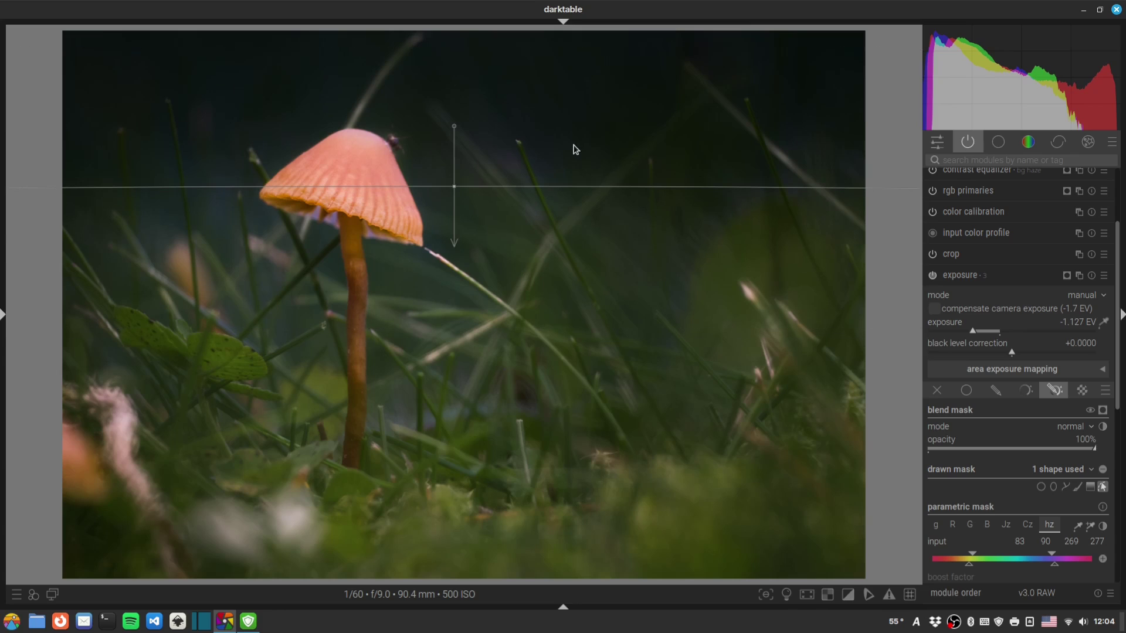
drag(976, 330, 914, 340)
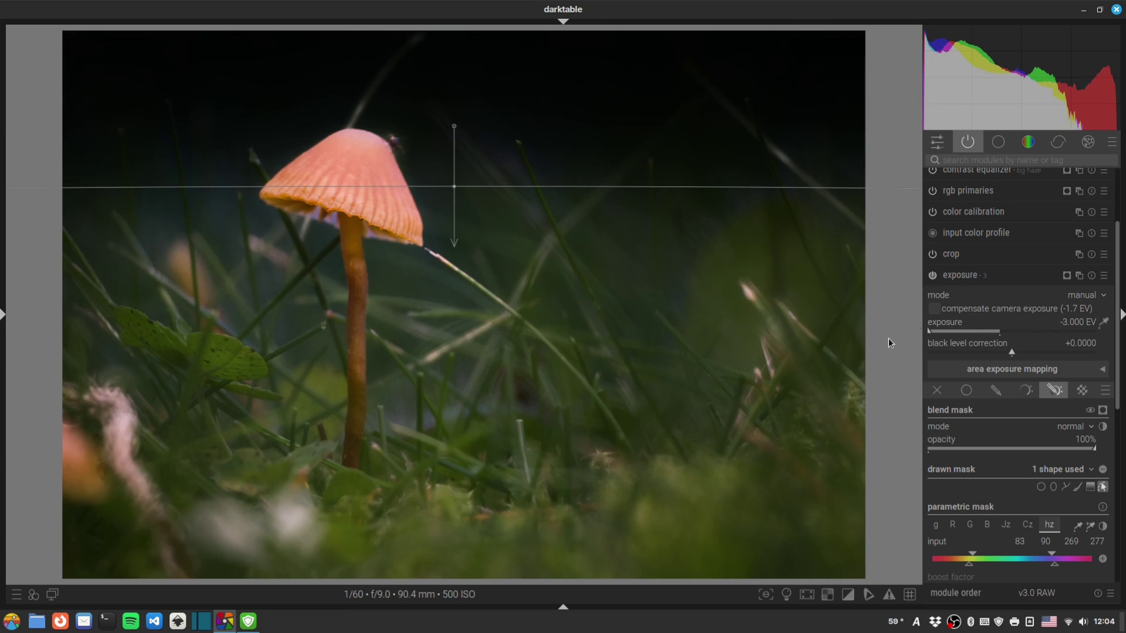
drag(928, 332, 974, 332)
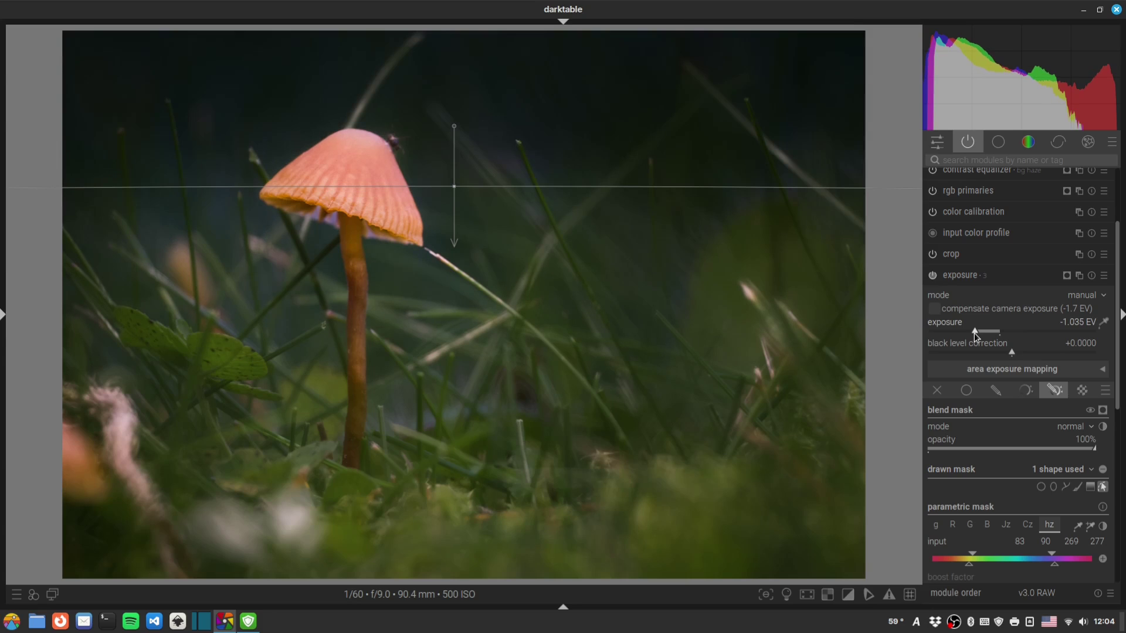
drag(974, 332, 977, 332)
Step: Compare the photo with the background-darkening exposure instance off and on, leaving it enabled
click(933, 276)
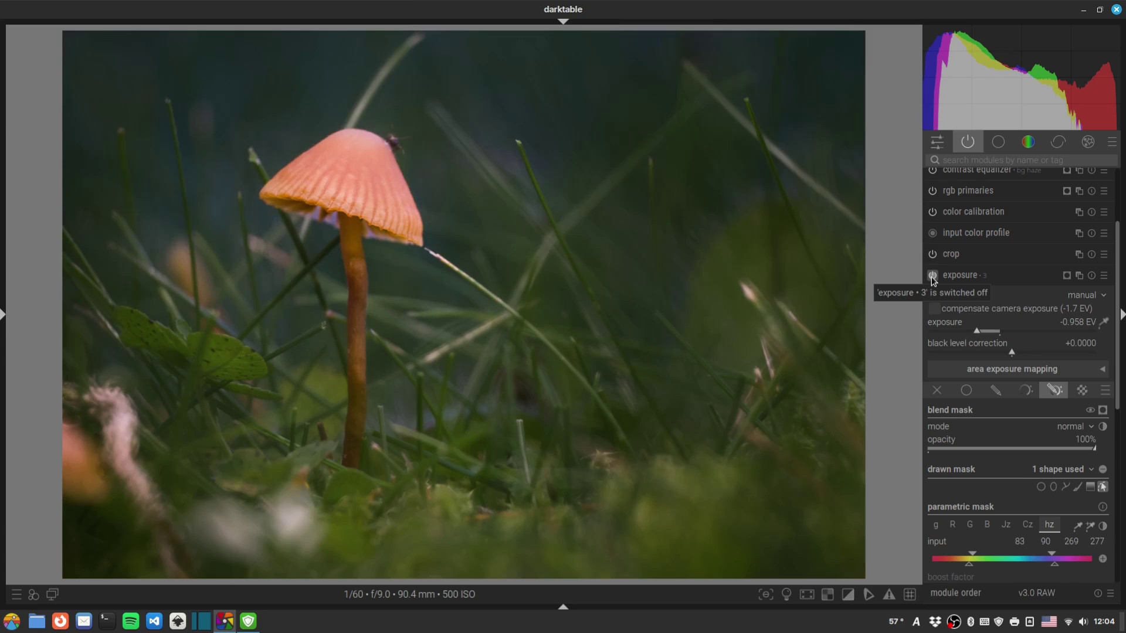
click(933, 275)
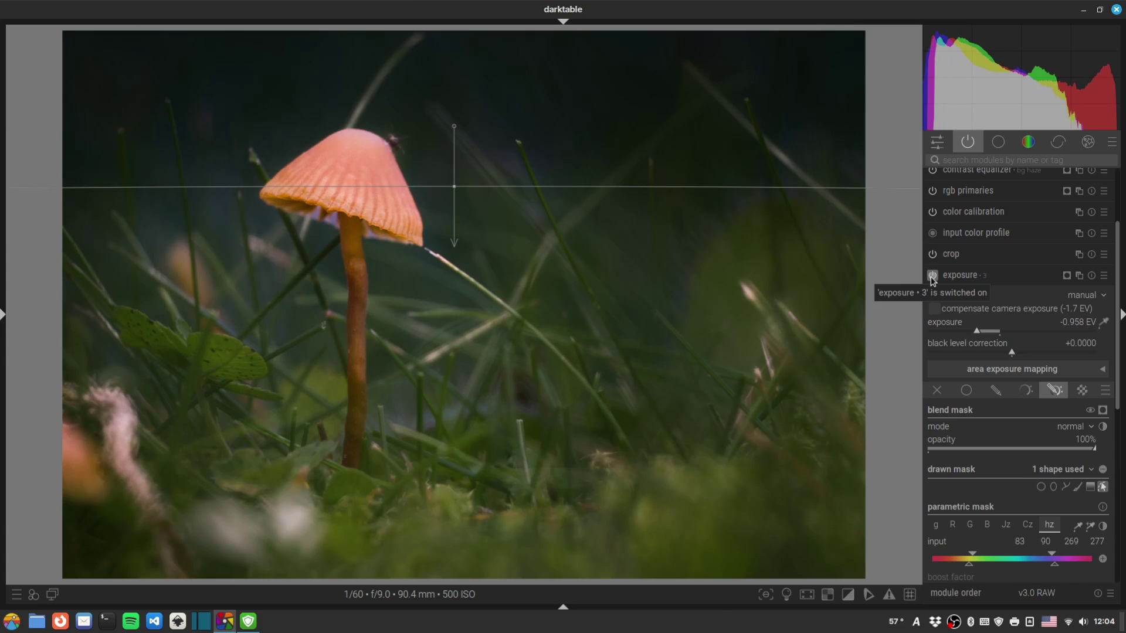
click(932, 276)
click(932, 276)
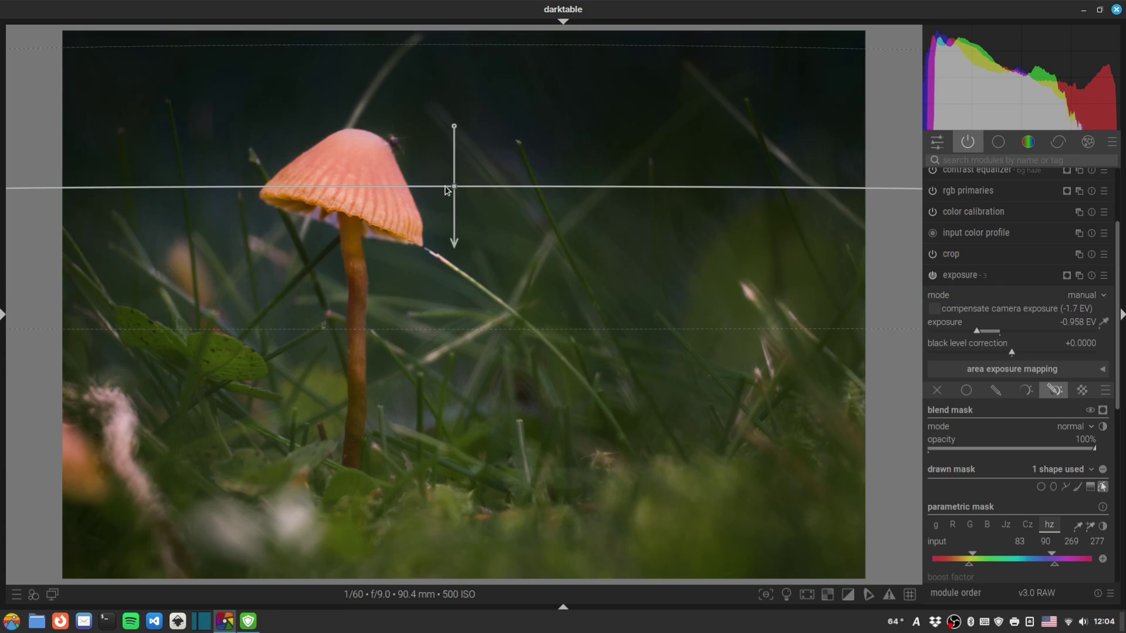
Step: Lower the gradient mask to the rim of the mushroom cap and rename the darkening exposure instance "bg dark"
drag(454, 191, 455, 245)
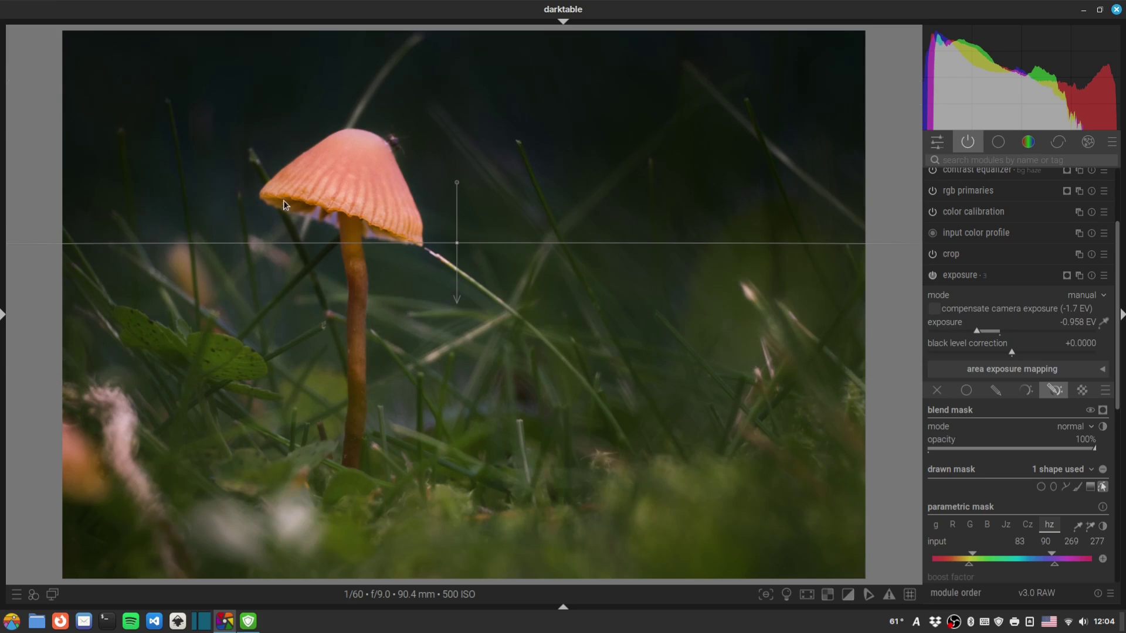
drag(458, 241, 455, 238)
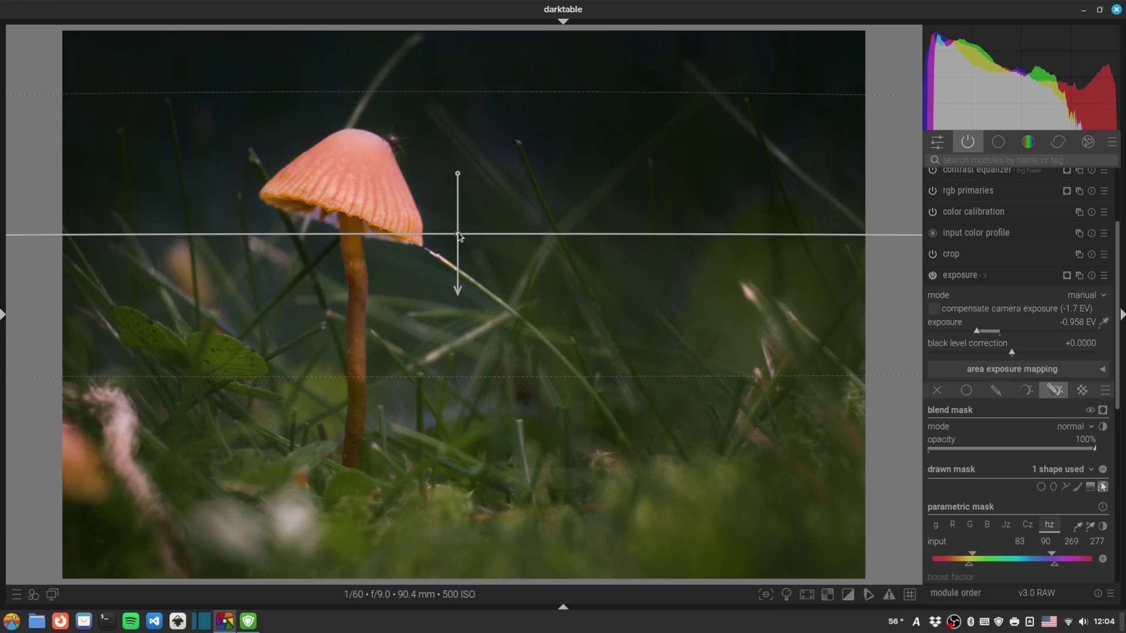
ctrl+click(993, 274)
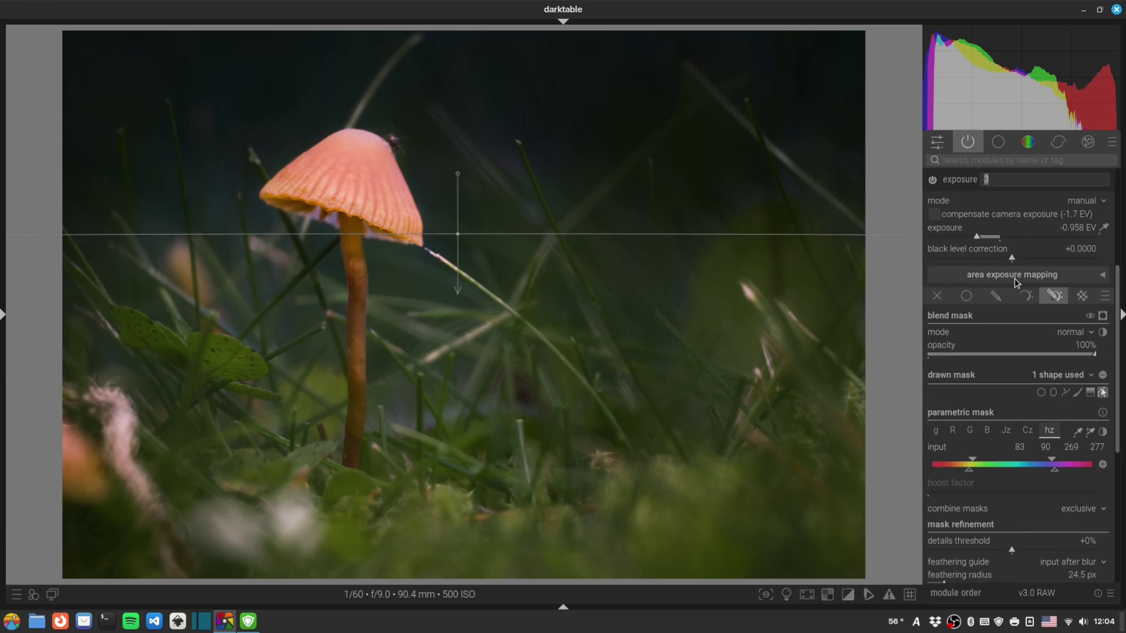
text(bg dark)
key(Return)
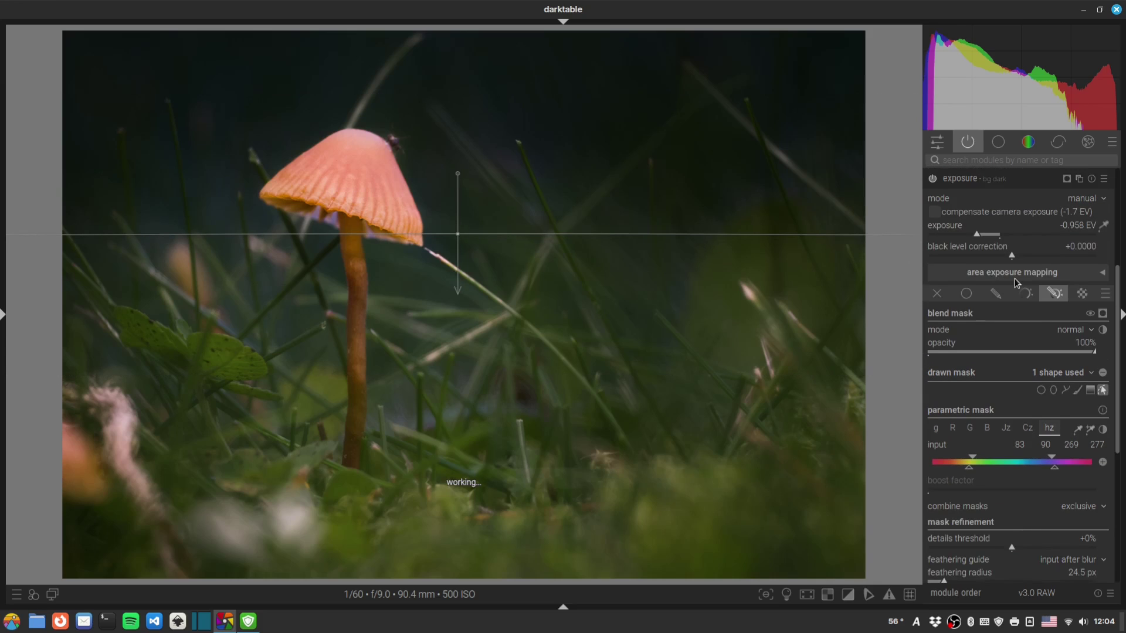
click(954, 179)
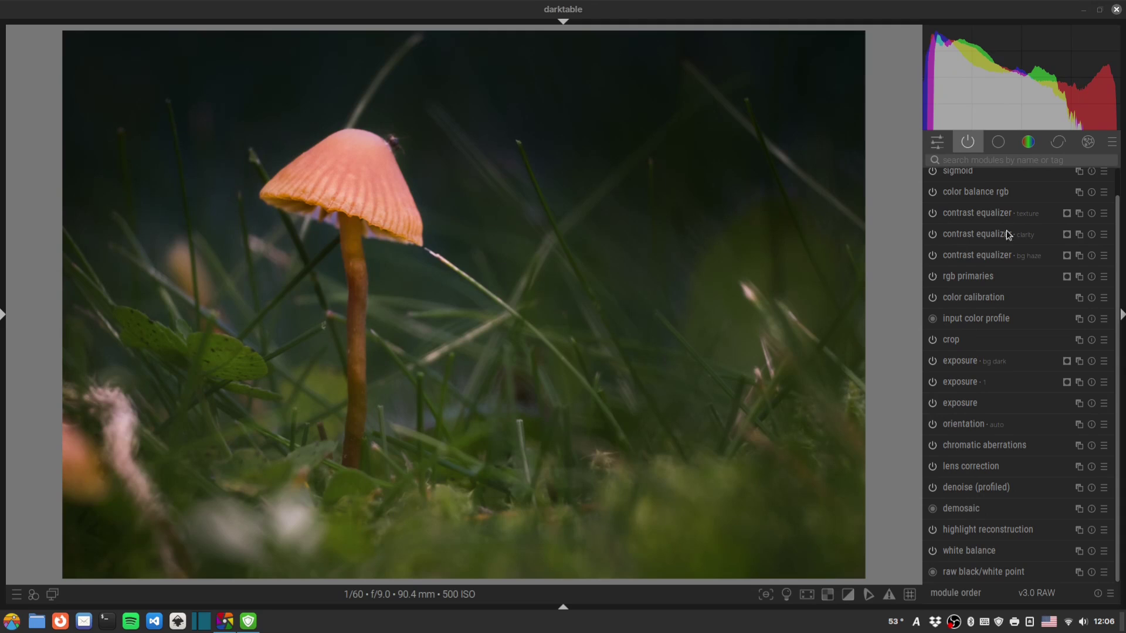
Step: Find the diffuse or sharpen module and apply its "sharpen demosaicing: no AA filter" preset
click(1006, 164)
text(diffuse)
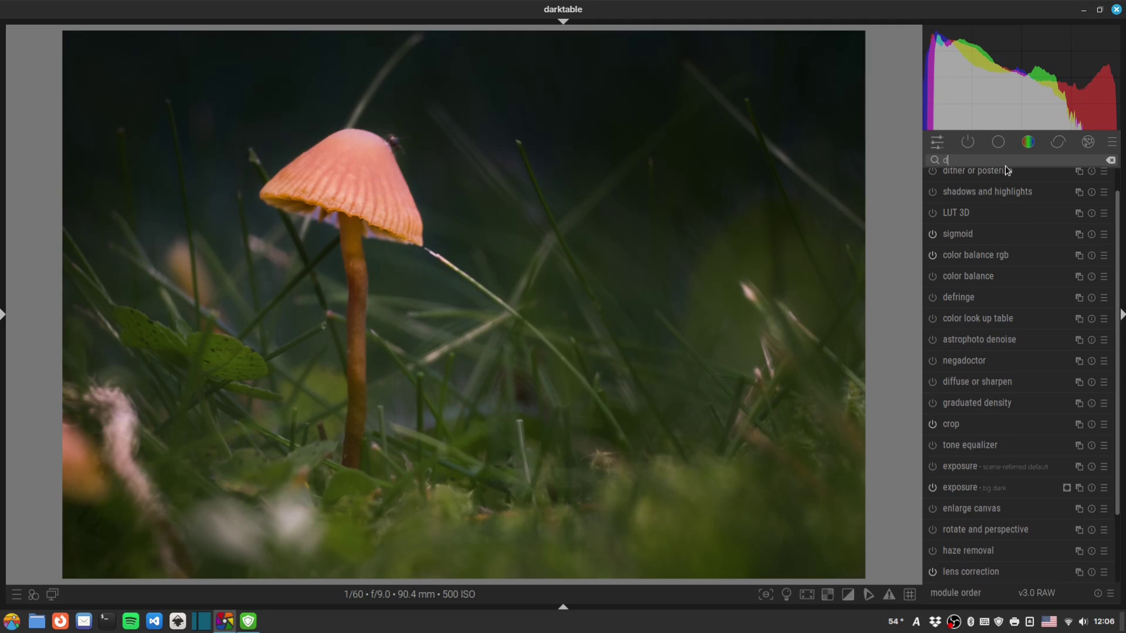
right_click(1022, 174)
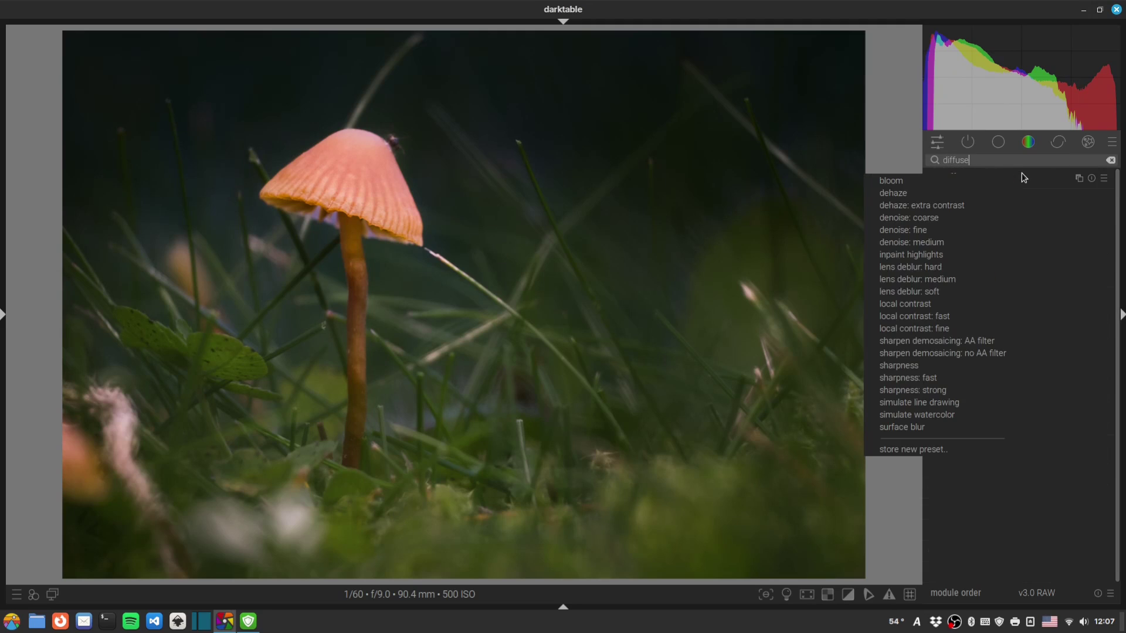
click(970, 355)
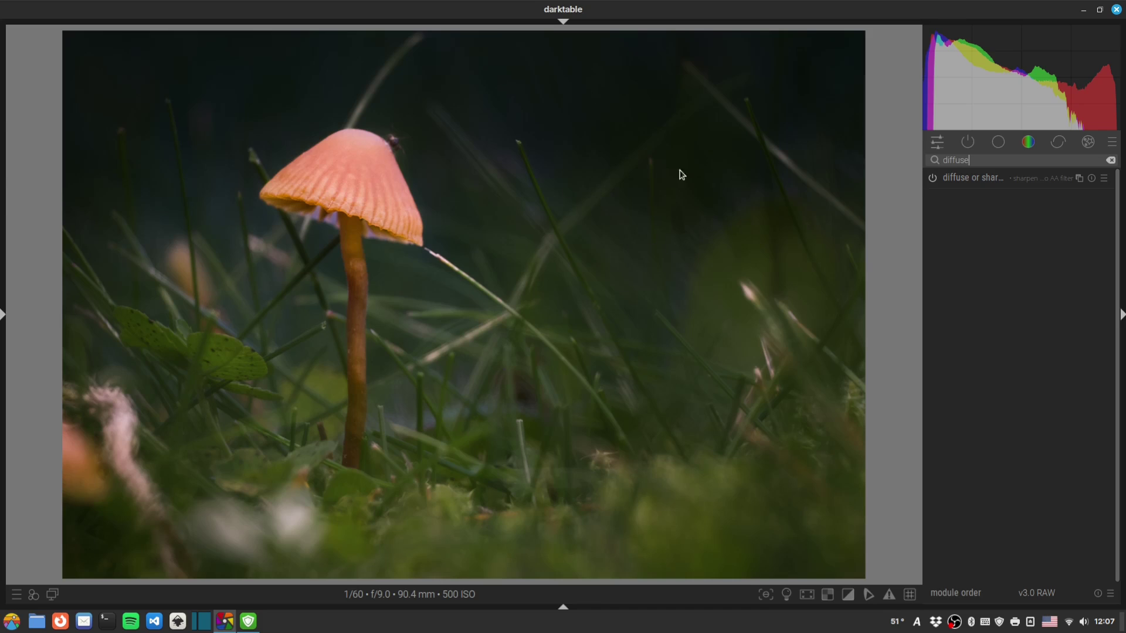
Step: Mask the demosaic sharpening with the same drawn shapes as exposure 1 and preview the masked area
click(1021, 177)
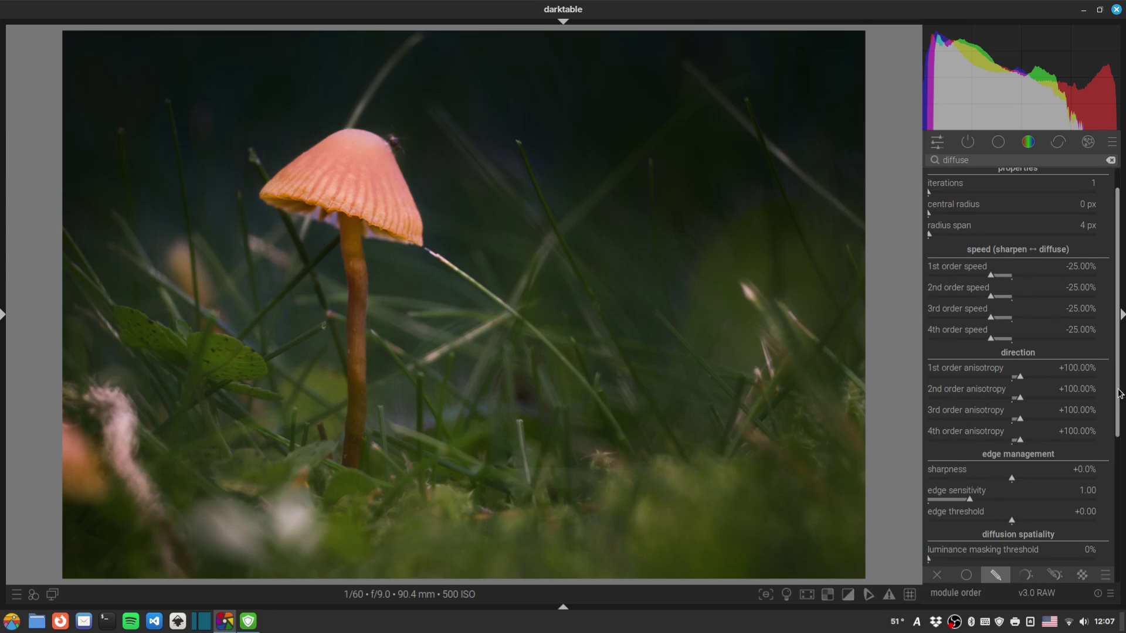
drag(1119, 399, 1116, 505)
scroll(1121, 530, down, 2)
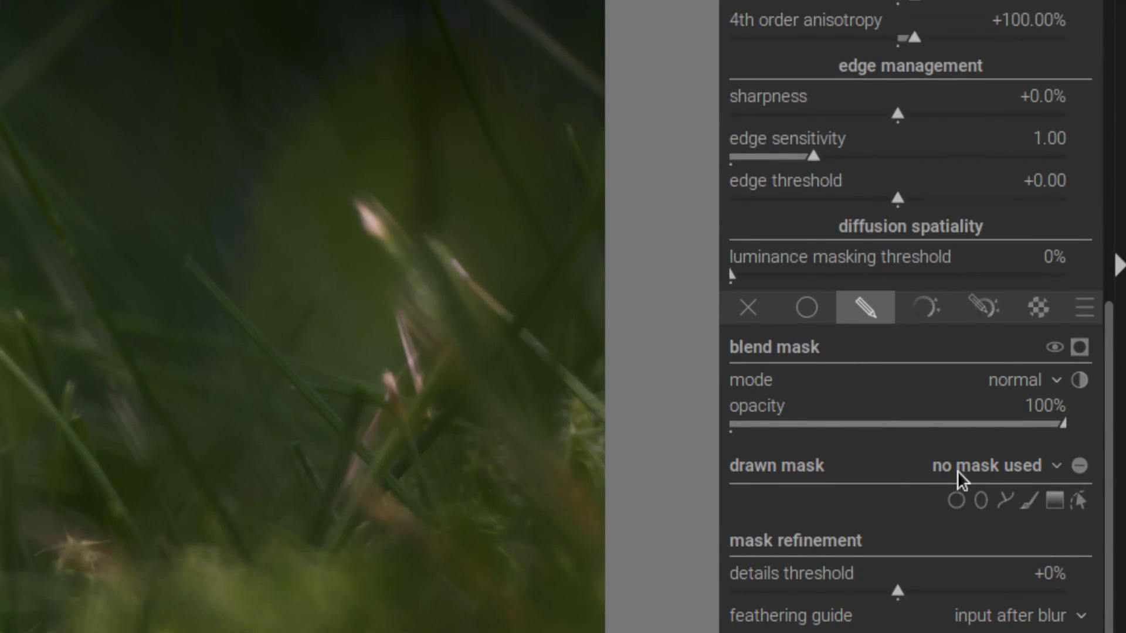
click(1001, 467)
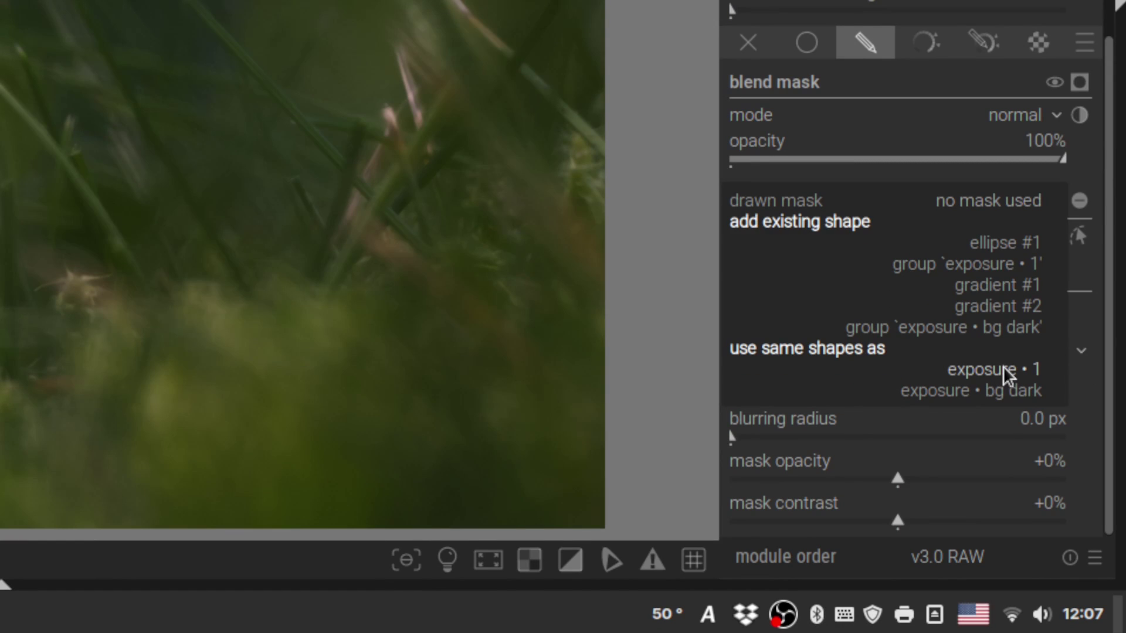
click(1003, 366)
key(shift+z)
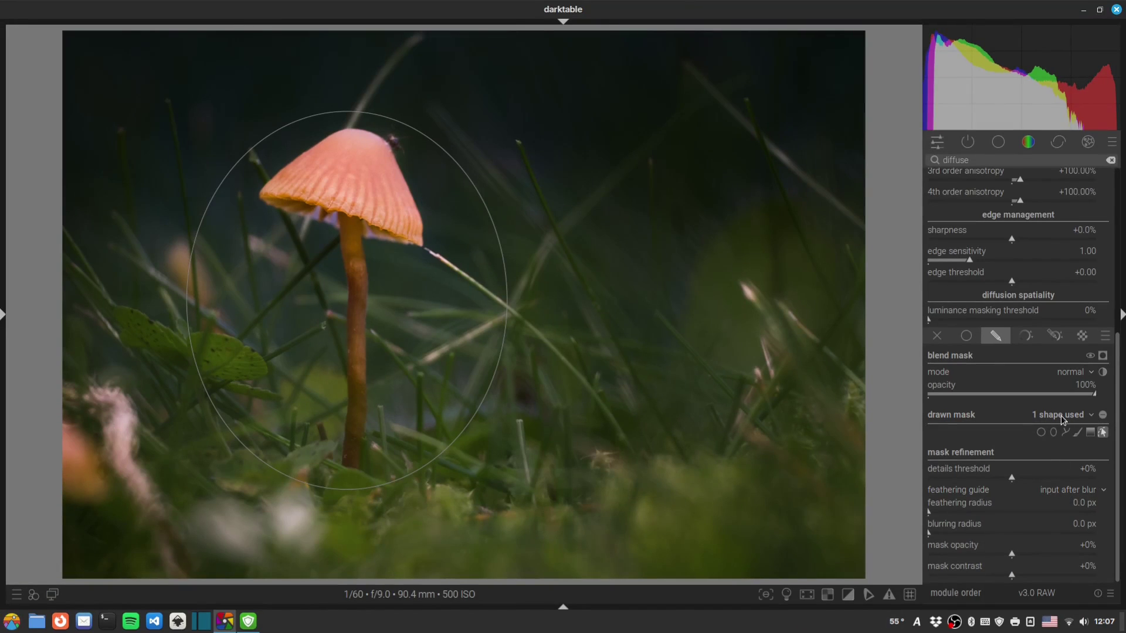
click(1102, 356)
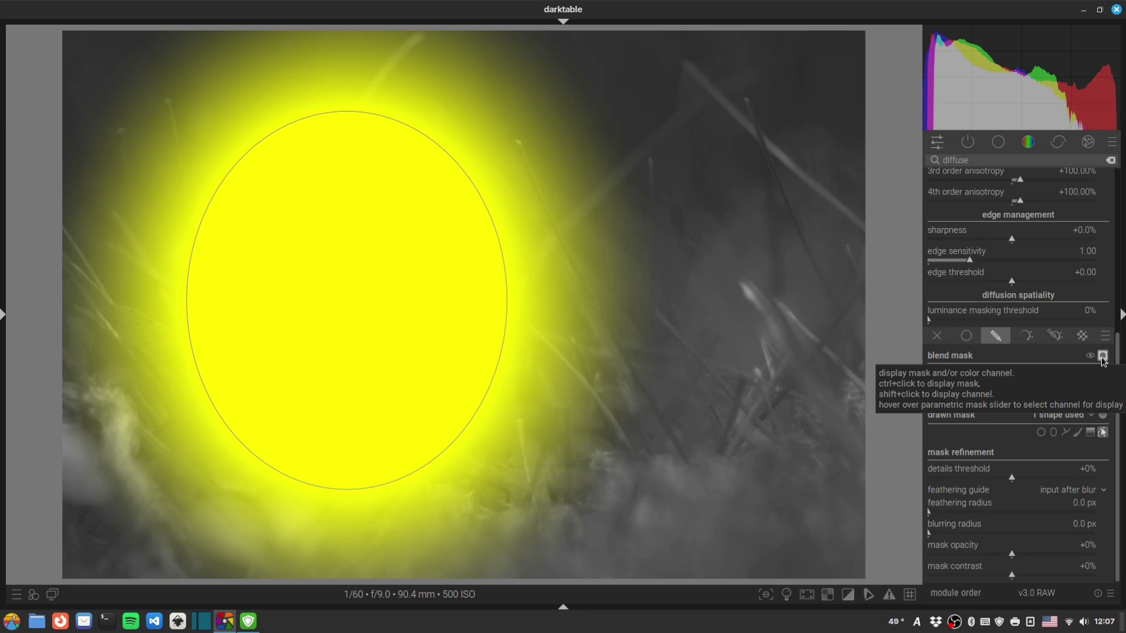
click(1103, 356)
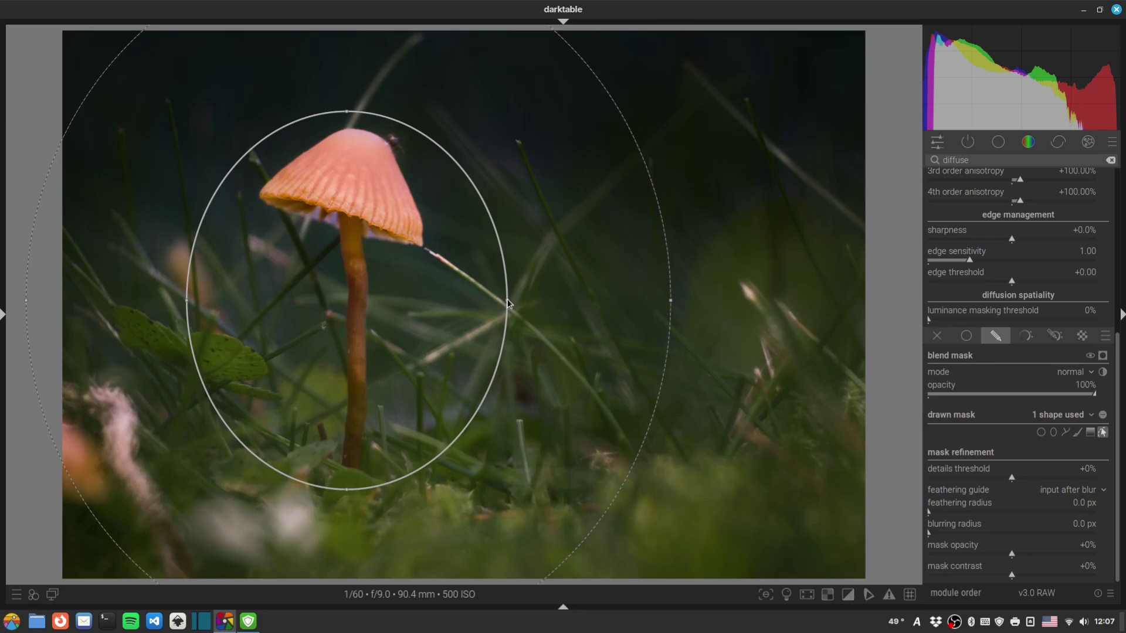
Step: Tighten the sharpening ellipse mask around the mushroom by reducing its width and slightly reducing its height
drag(508, 303, 478, 301)
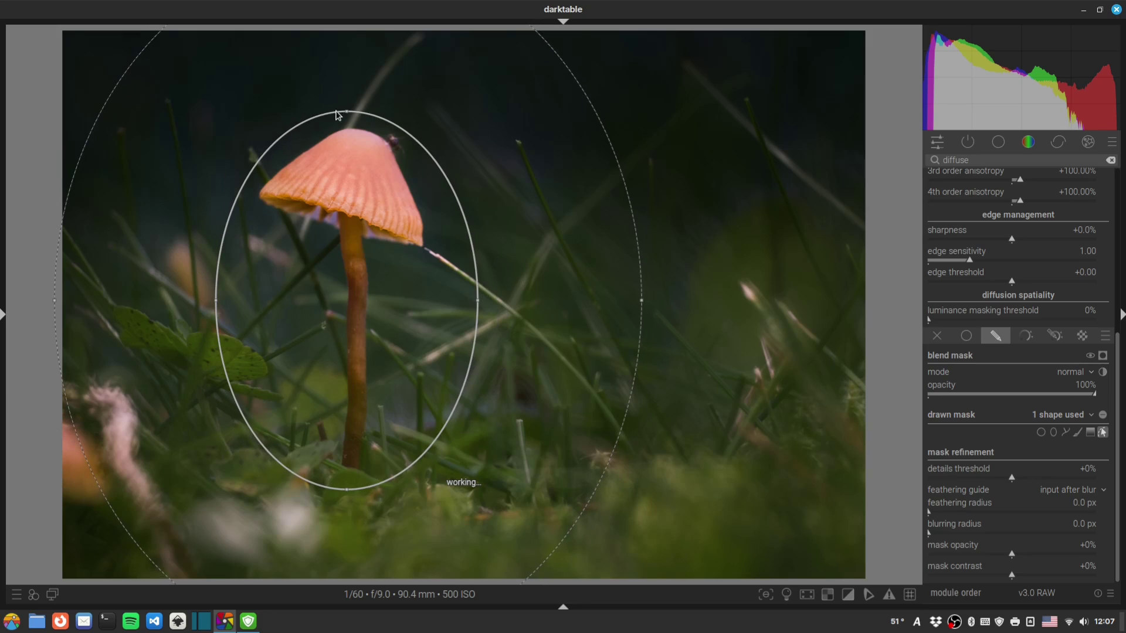
drag(346, 115, 346, 124)
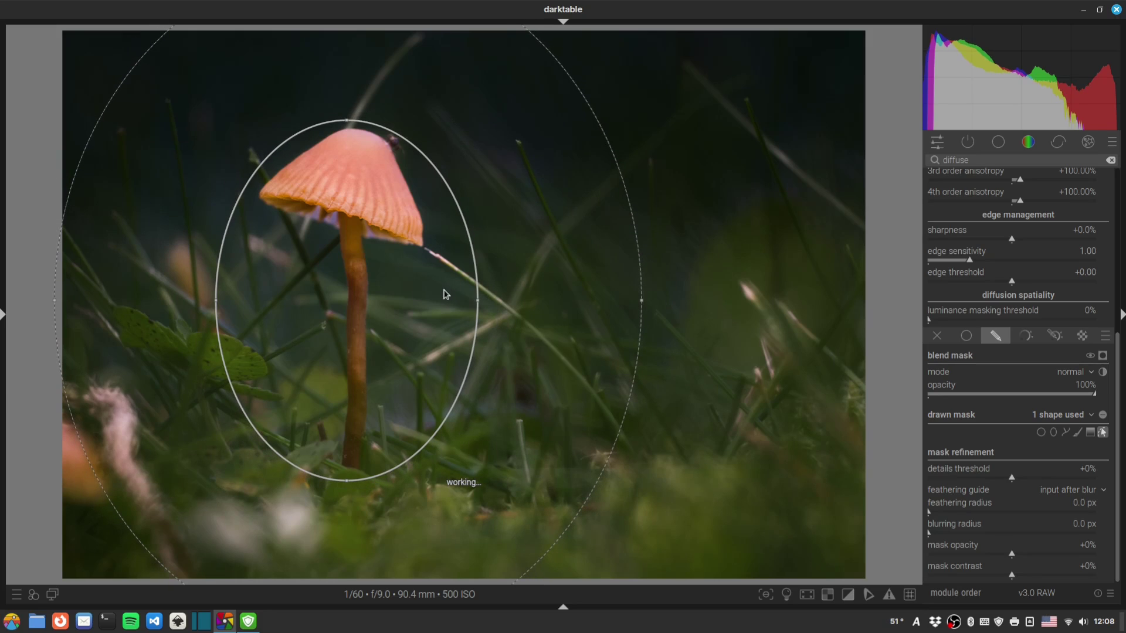
scroll(444, 292, down, 3)
scroll(444, 292, down, 5)
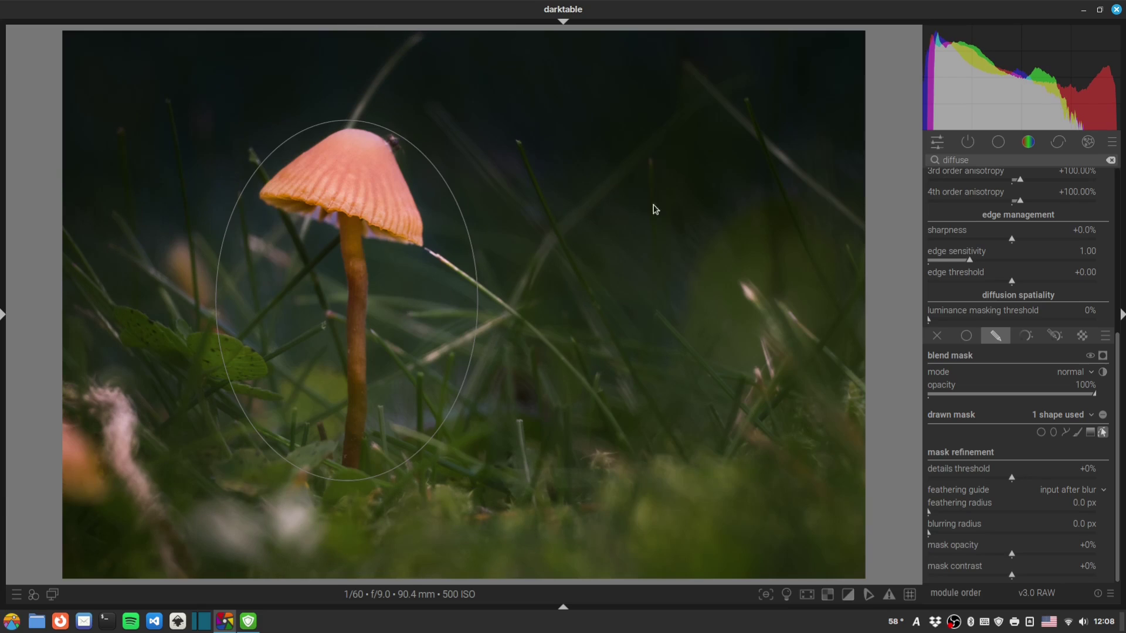
Step: Add a second diffuse or sharpen instance and apply the "lens deblur: soft" preset
drag(1117, 381, 1087, 188)
click(1091, 178)
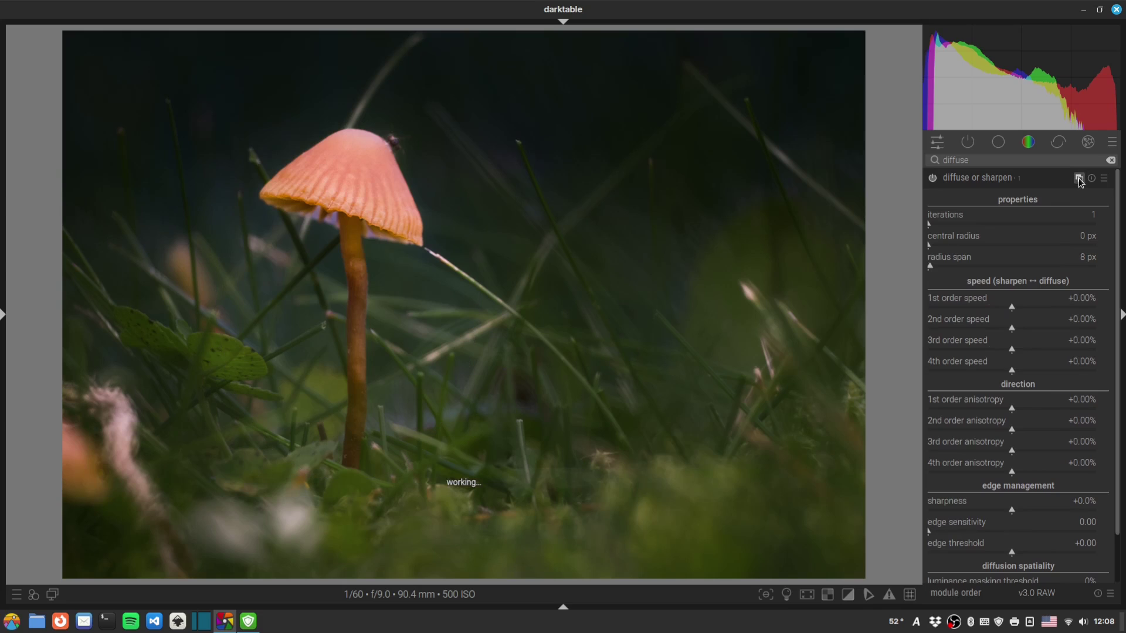
right_click(1029, 175)
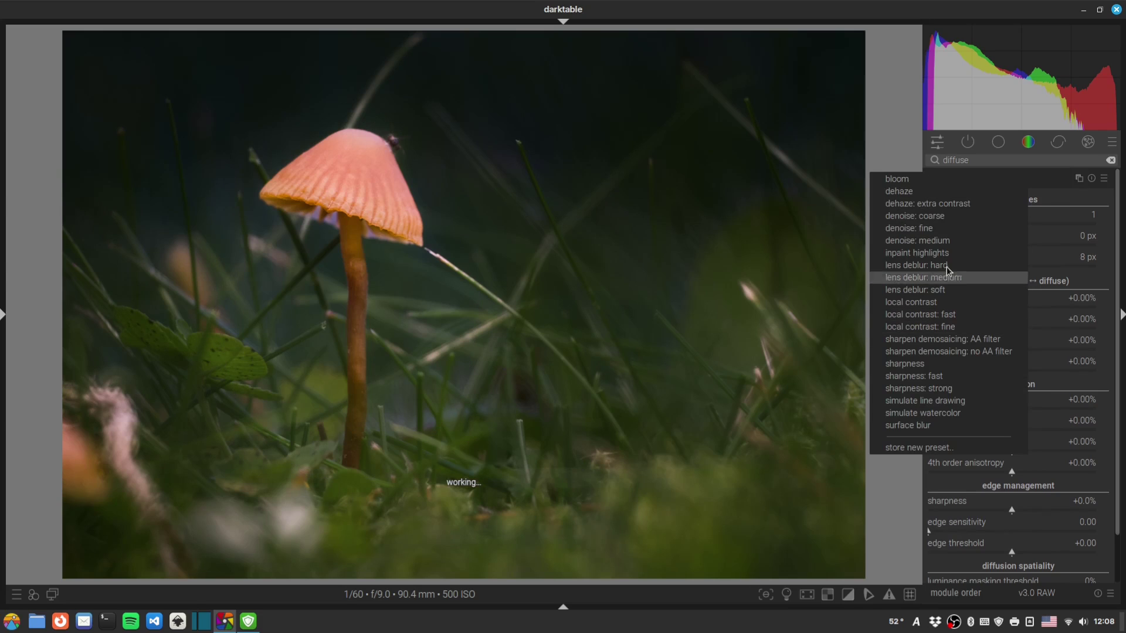
click(954, 289)
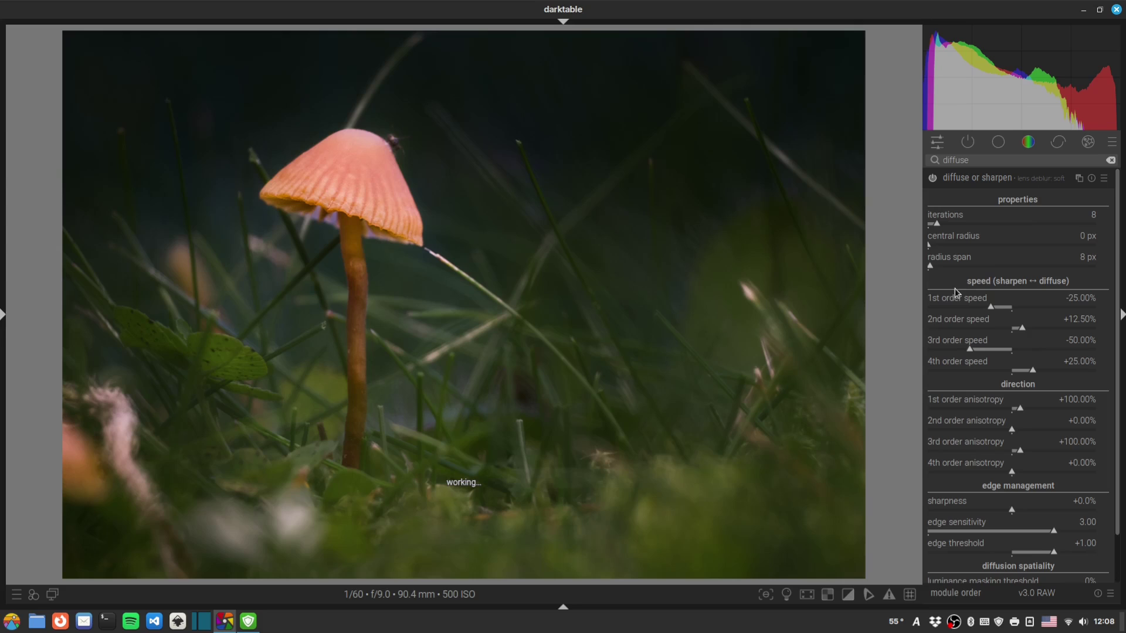
Step: Limit the lens deblur instance with a drawn mask using the same shapes as the first diffuse or sharpen instance
scroll(996, 552, down, 2)
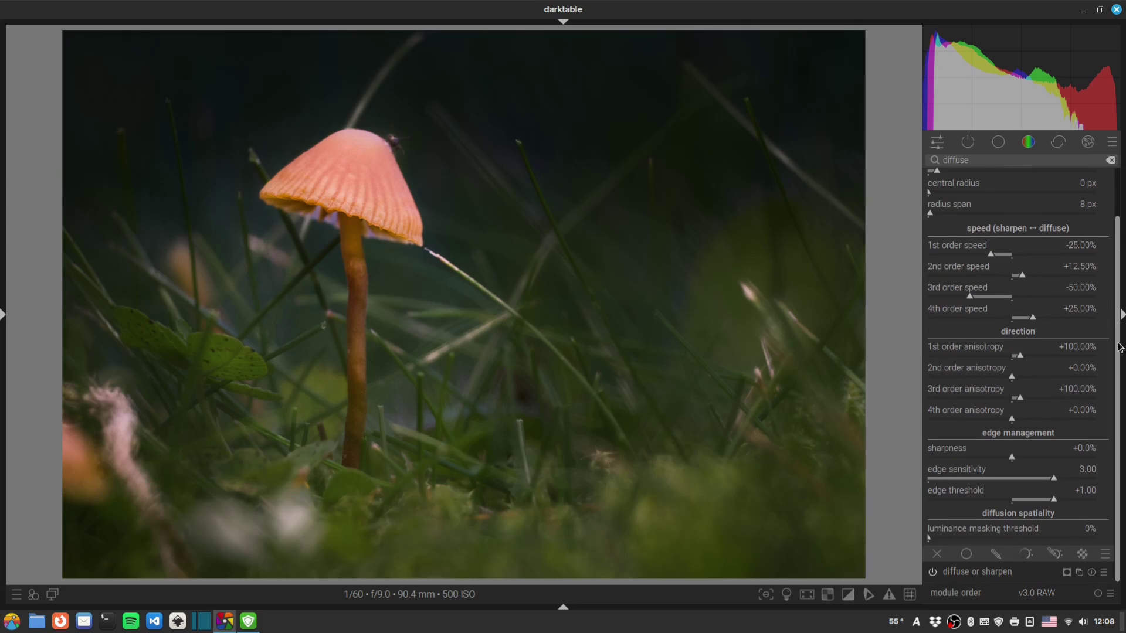
click(995, 552)
drag(1118, 421, 1123, 504)
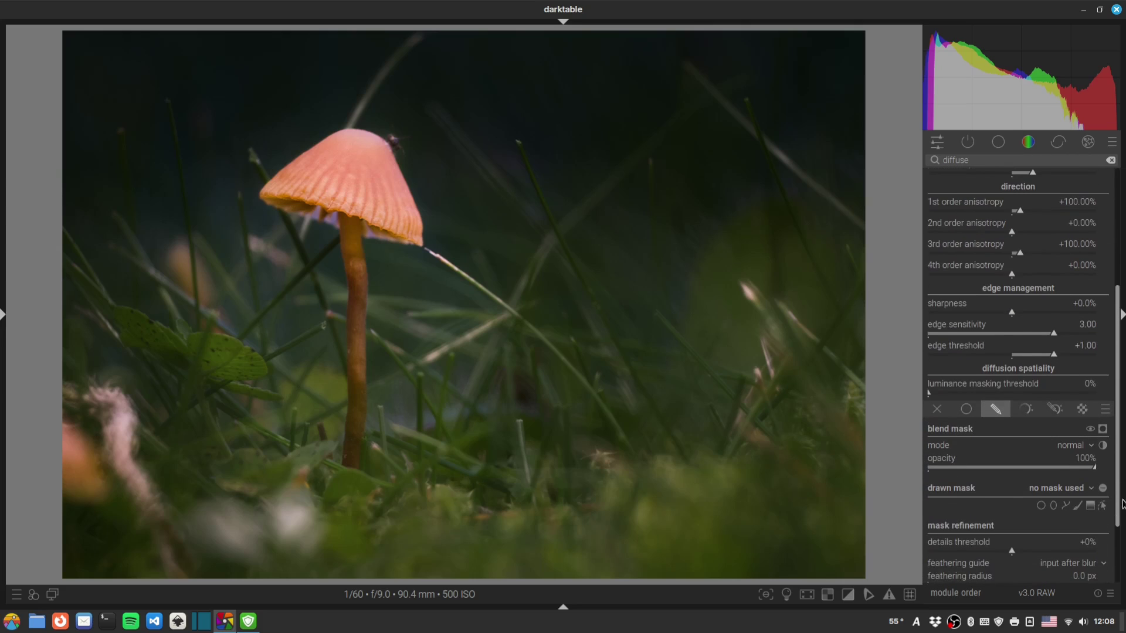
click(1086, 492)
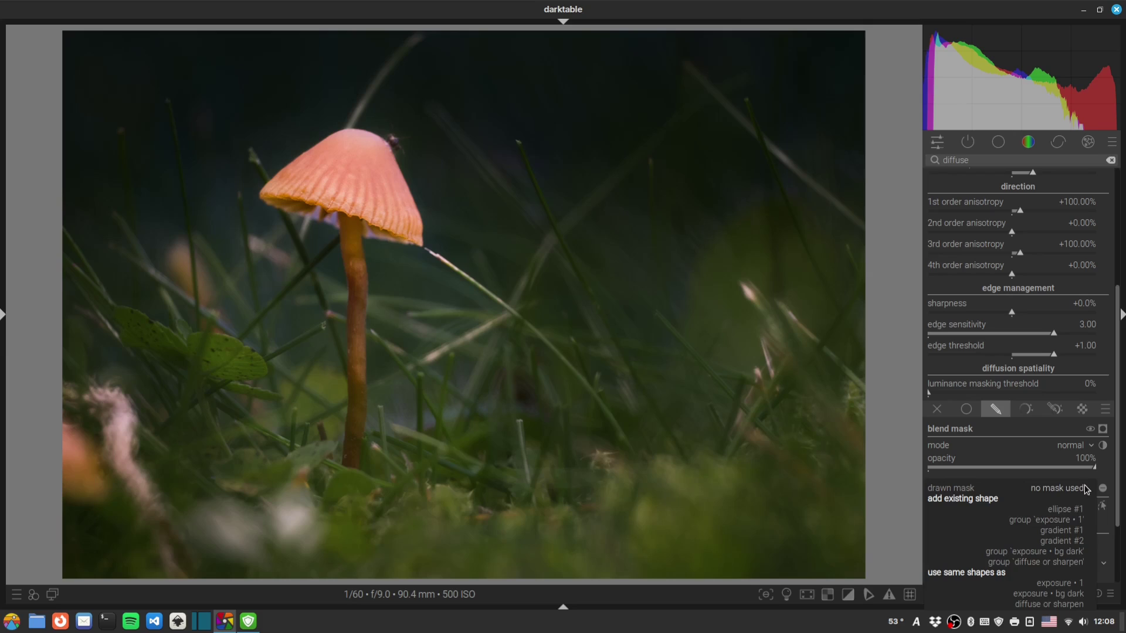
click(1066, 605)
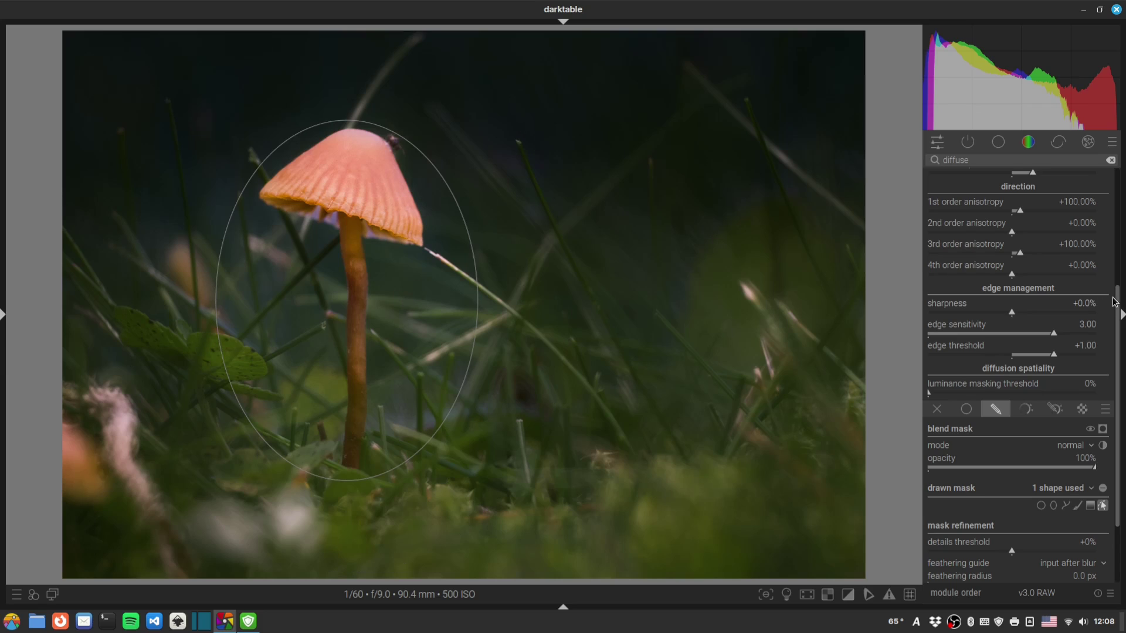
Step: Add another diffuse or sharpen instance with the "local contrast: fast" preset and compare the photo with it off and on
drag(1116, 302, 1117, 196)
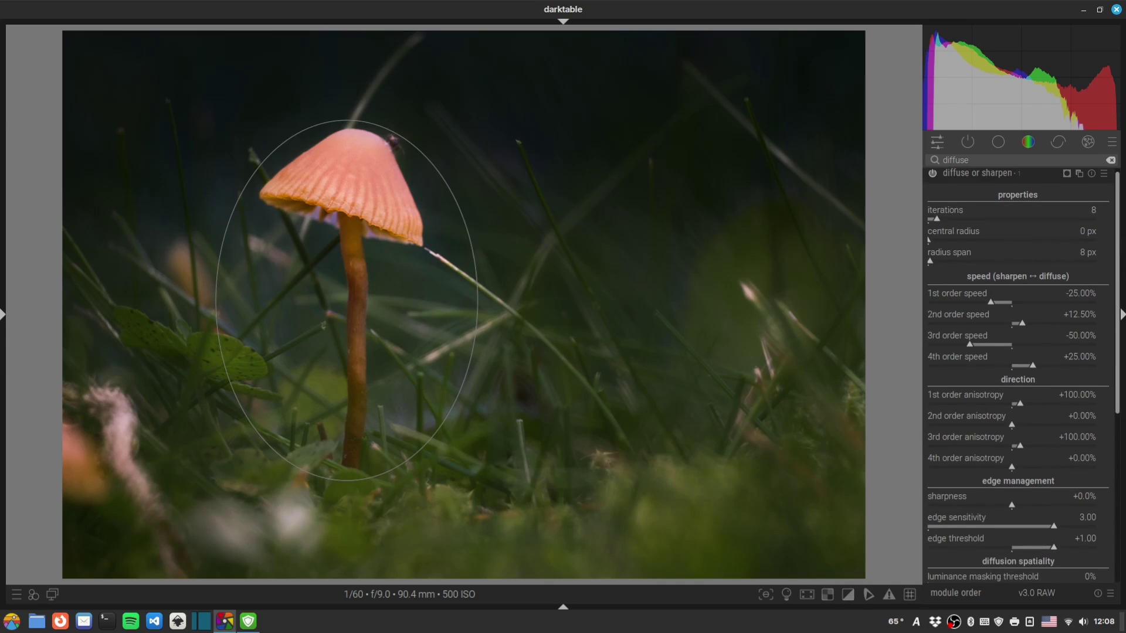
click(1079, 175)
right_click(1041, 176)
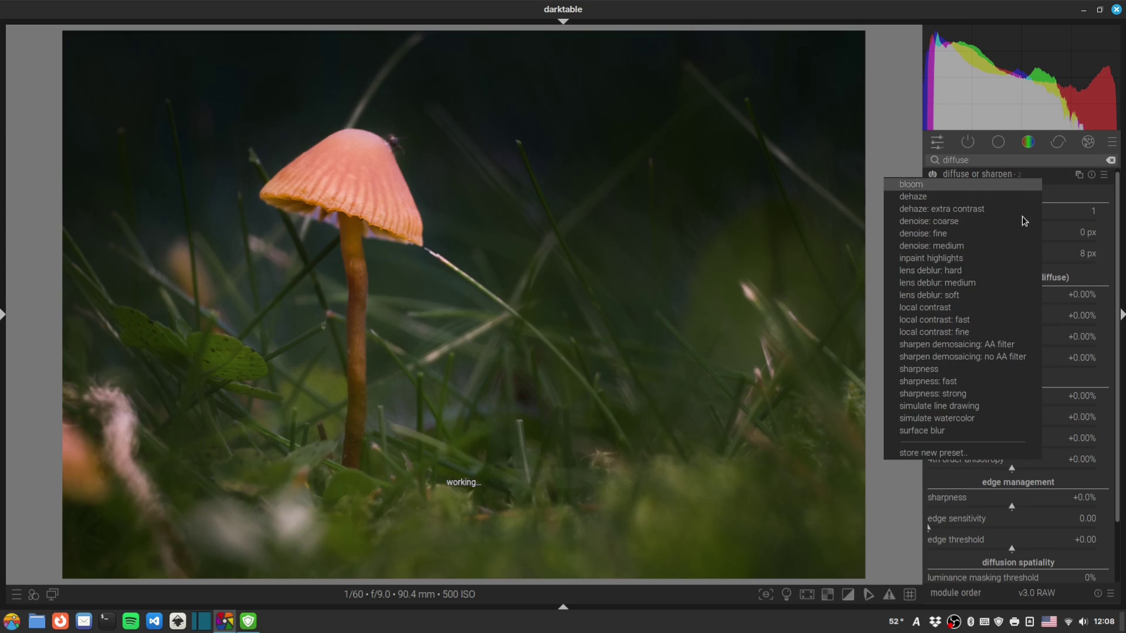
click(991, 320)
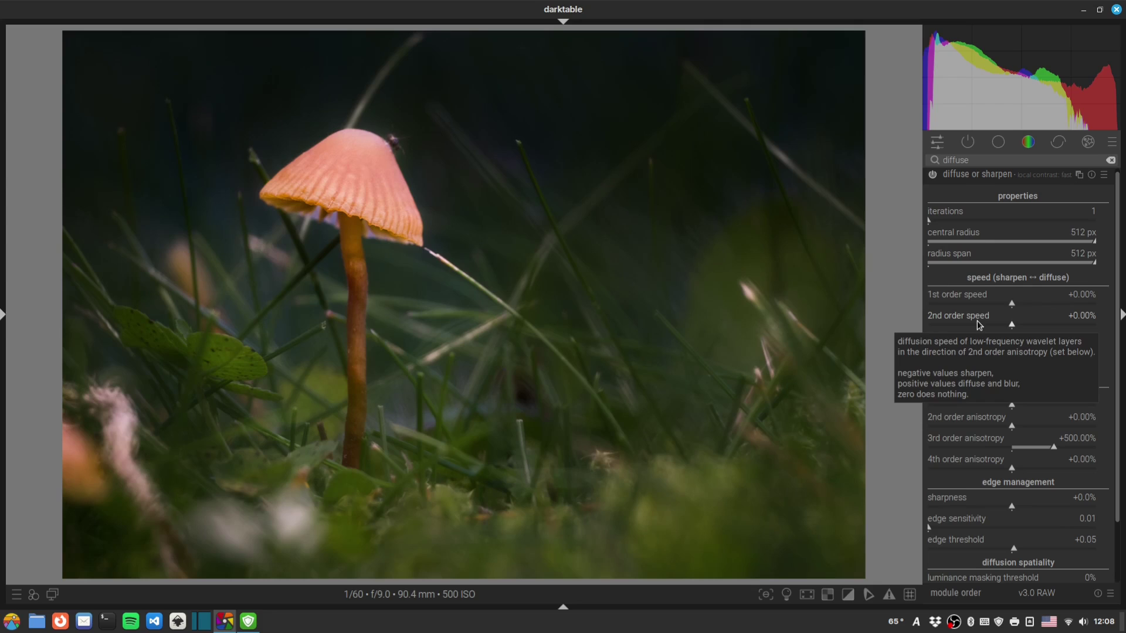
scroll(1117, 258, up, 1)
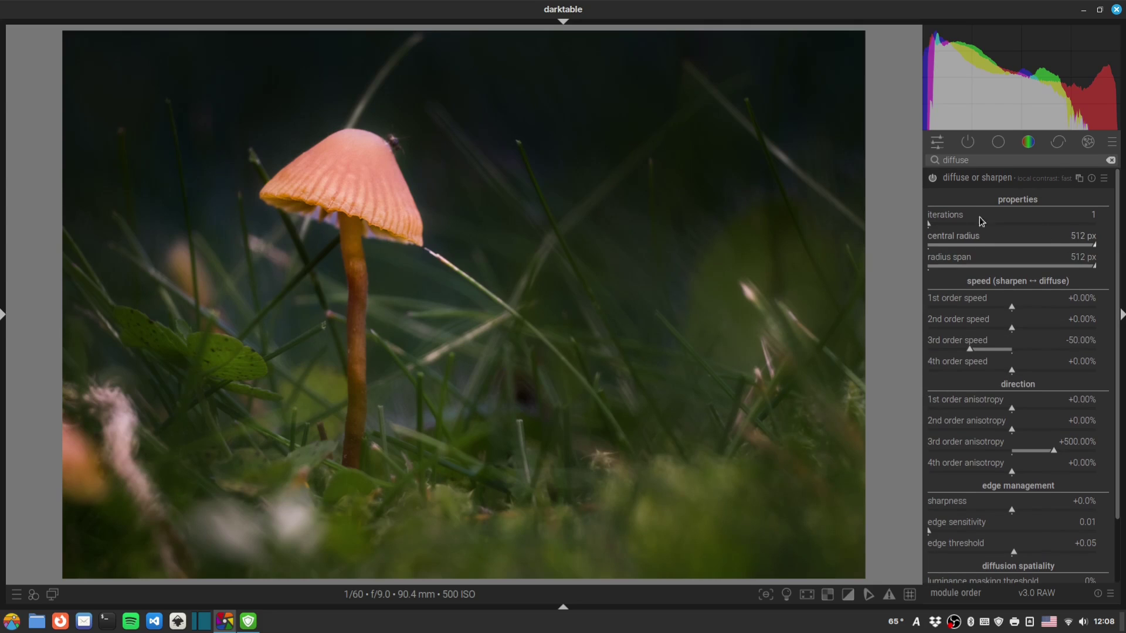
click(934, 180)
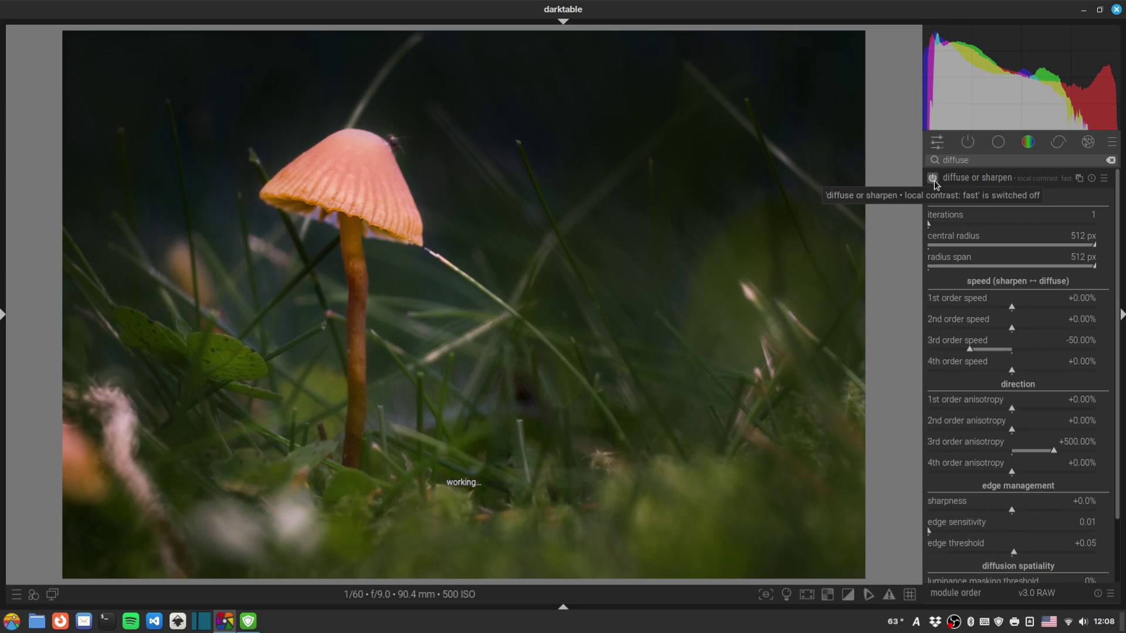
click(933, 178)
Step: Blend the local contrast instance uniformly at 70% opacity
scroll(1123, 366, down, 3)
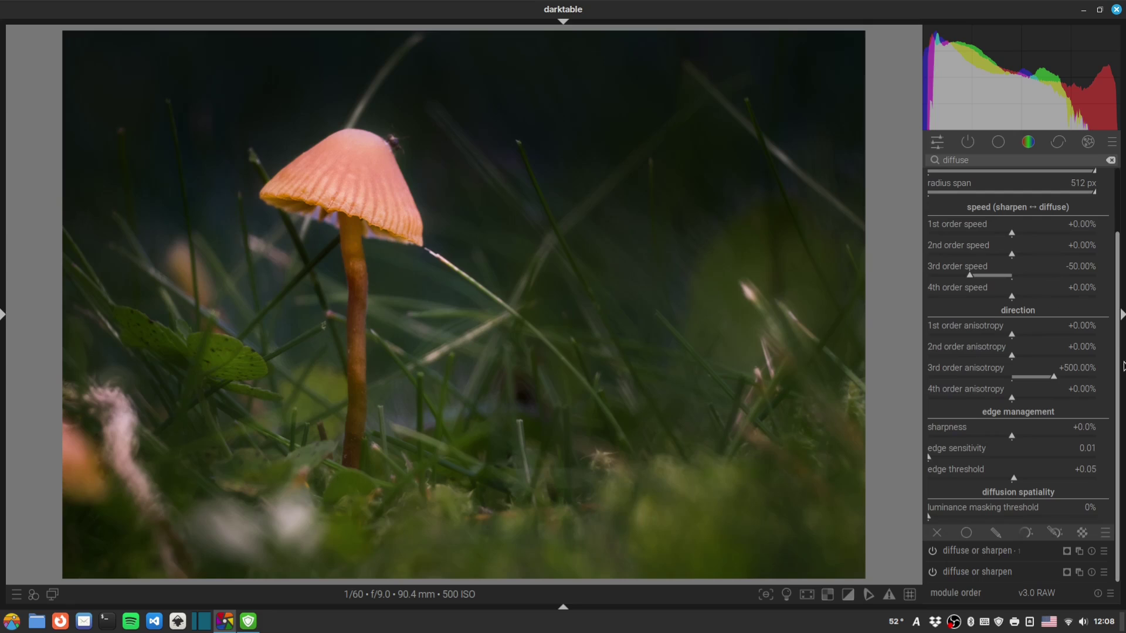
click(966, 533)
scroll(1118, 565, down, 2)
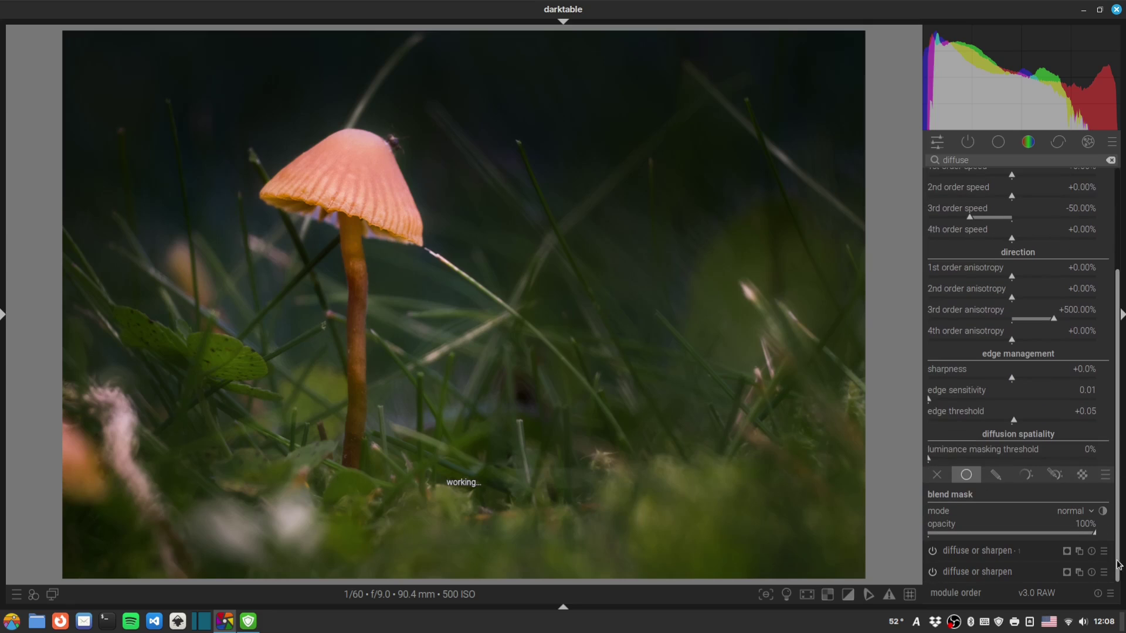
drag(1082, 536, 1047, 535)
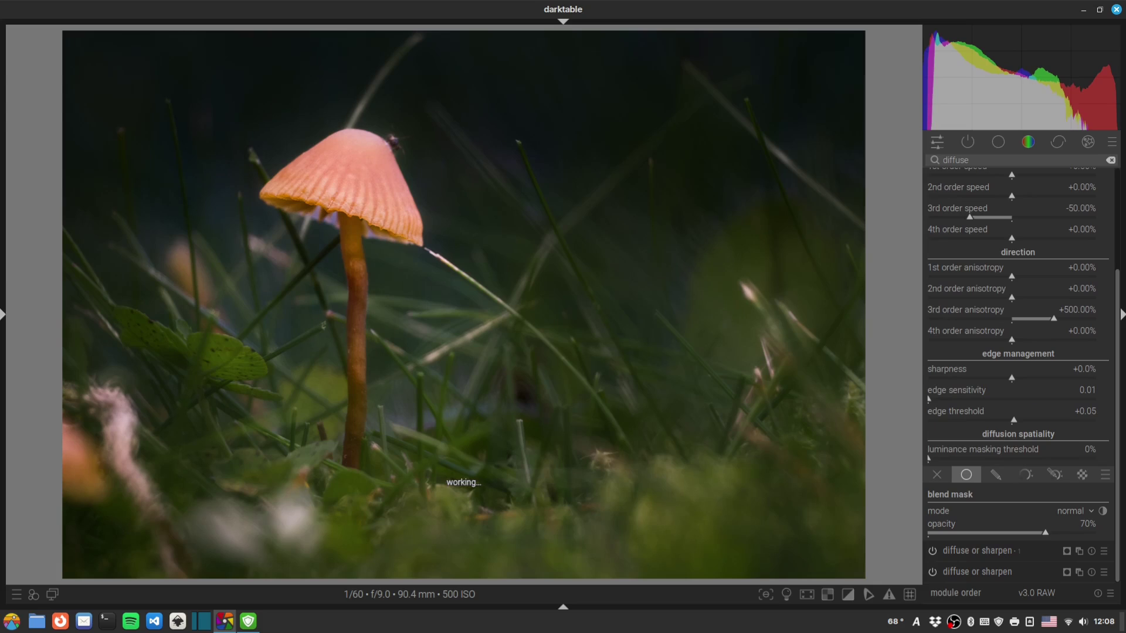
Step: Compare the photo with the reduced-opacity local contrast instance off and on, leaving it enabled
scroll(1118, 432, up, 5)
click(933, 177)
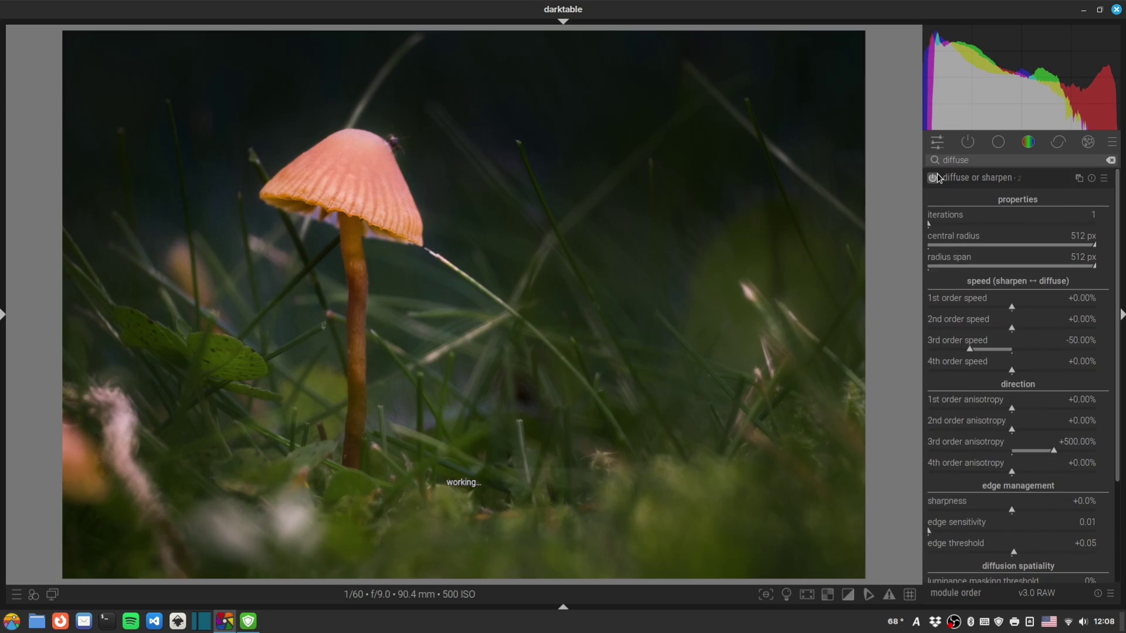
click(933, 177)
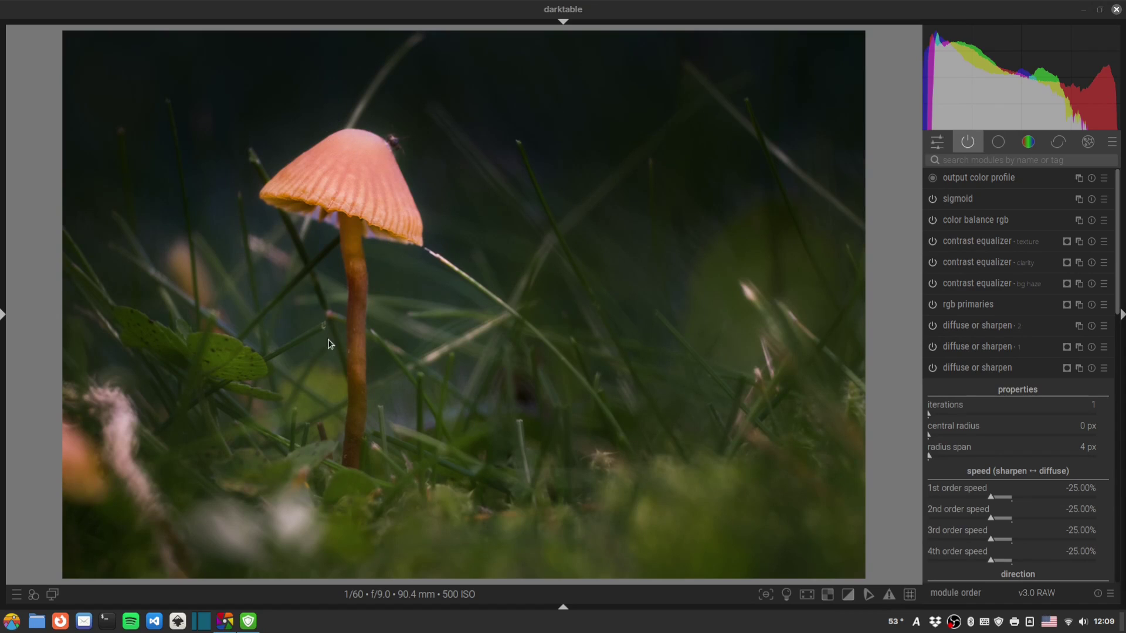
Step: Take a snapshot of the finished edit at the latest history state, diffuse or sharpen 2
click(3, 317)
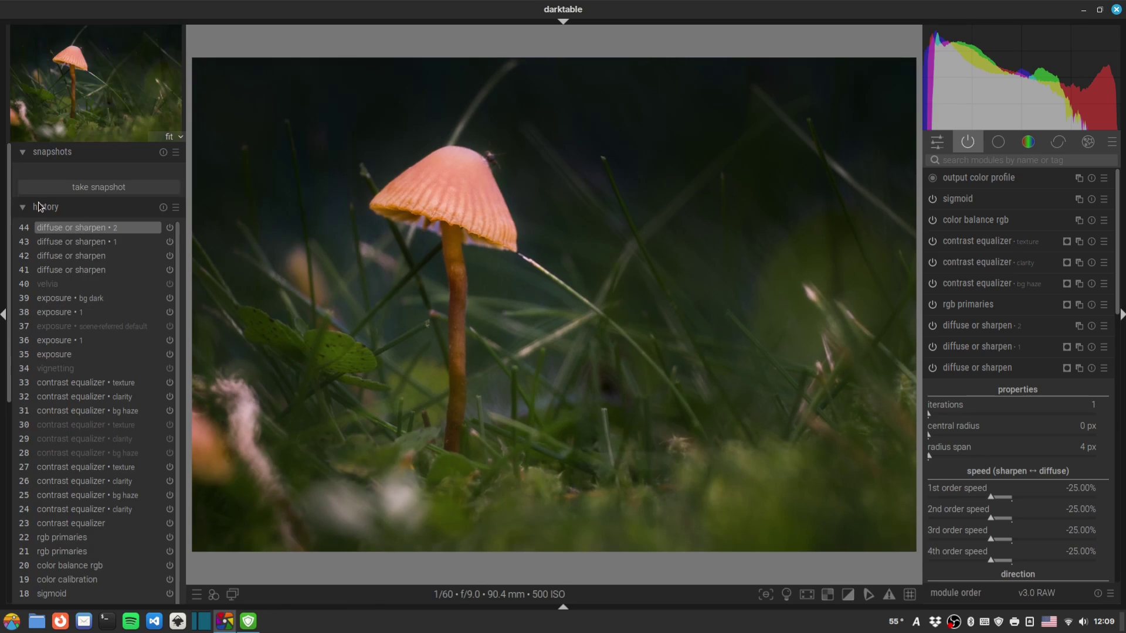
scroll(178, 302, down, 5)
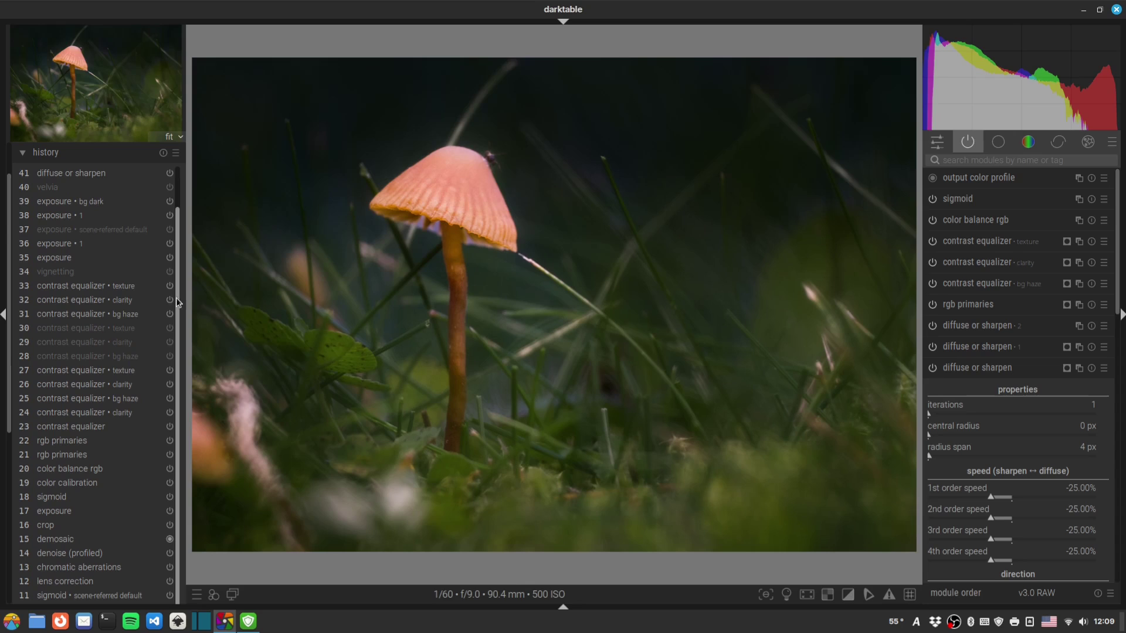
scroll(173, 236, up, 3)
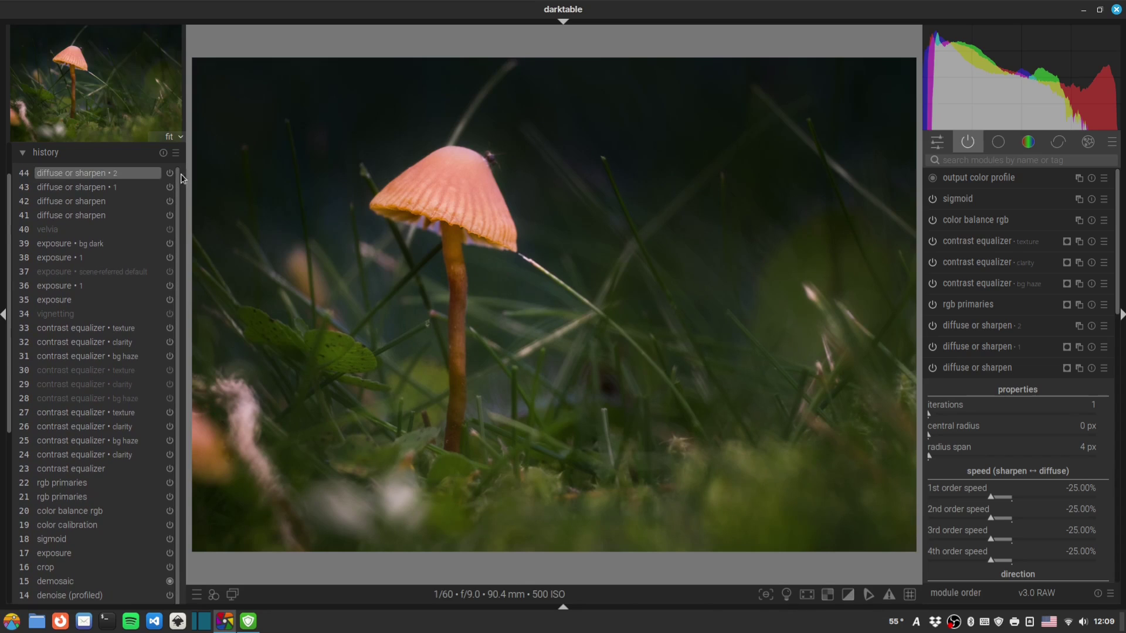
scroll(7, 201, up, 2)
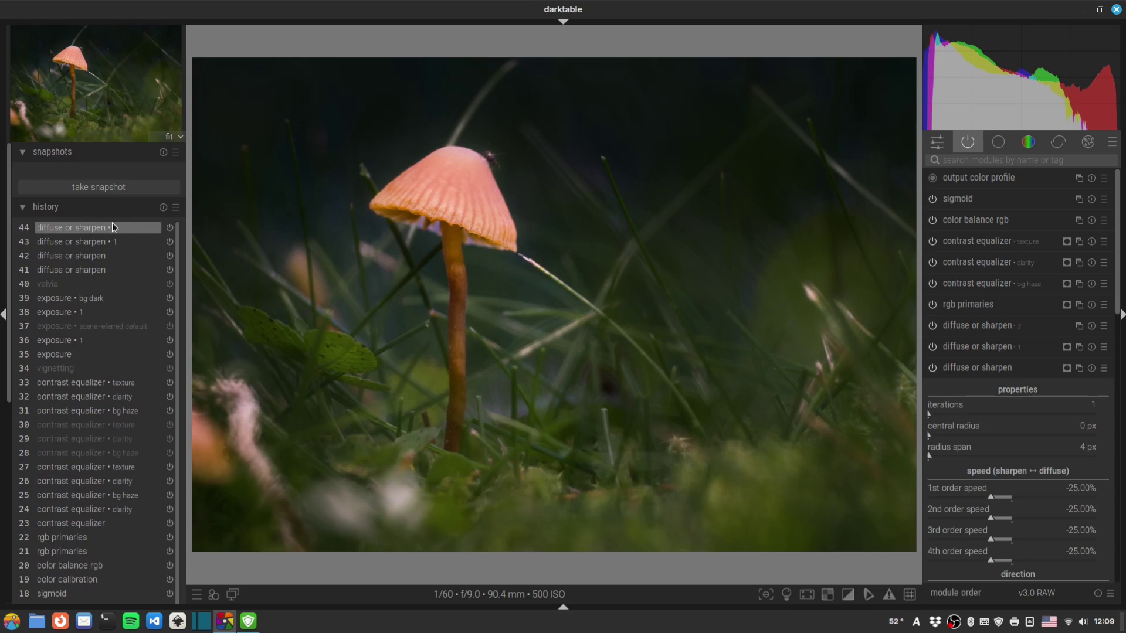
click(105, 191)
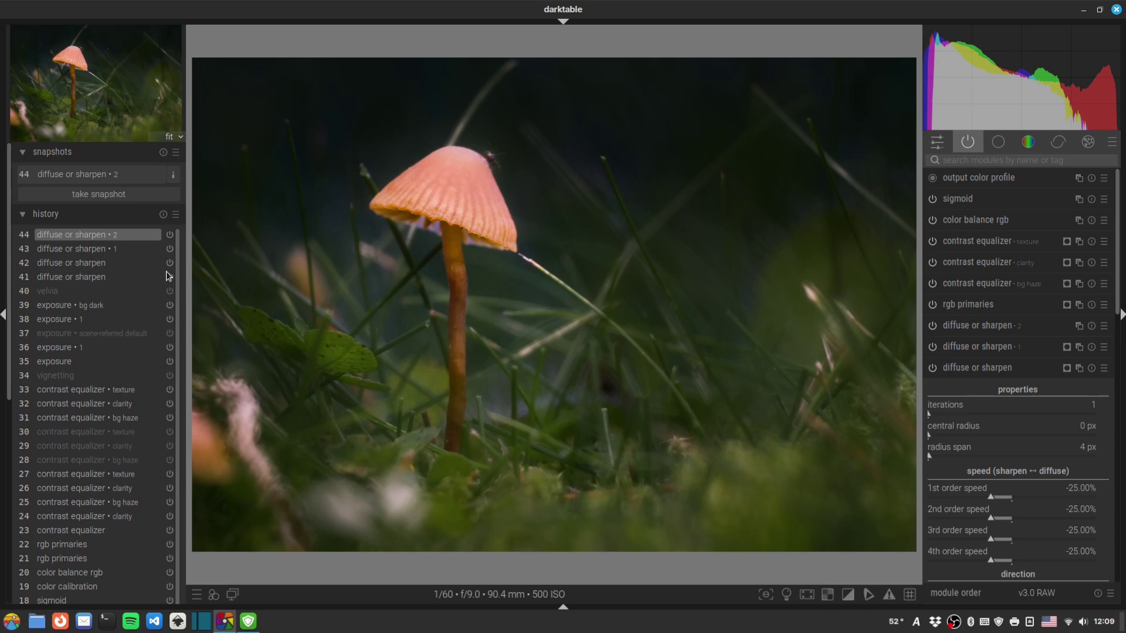
Step: Roll the photo's history back to the lens correction entry, number 12
scroll(18, 320, down, 1)
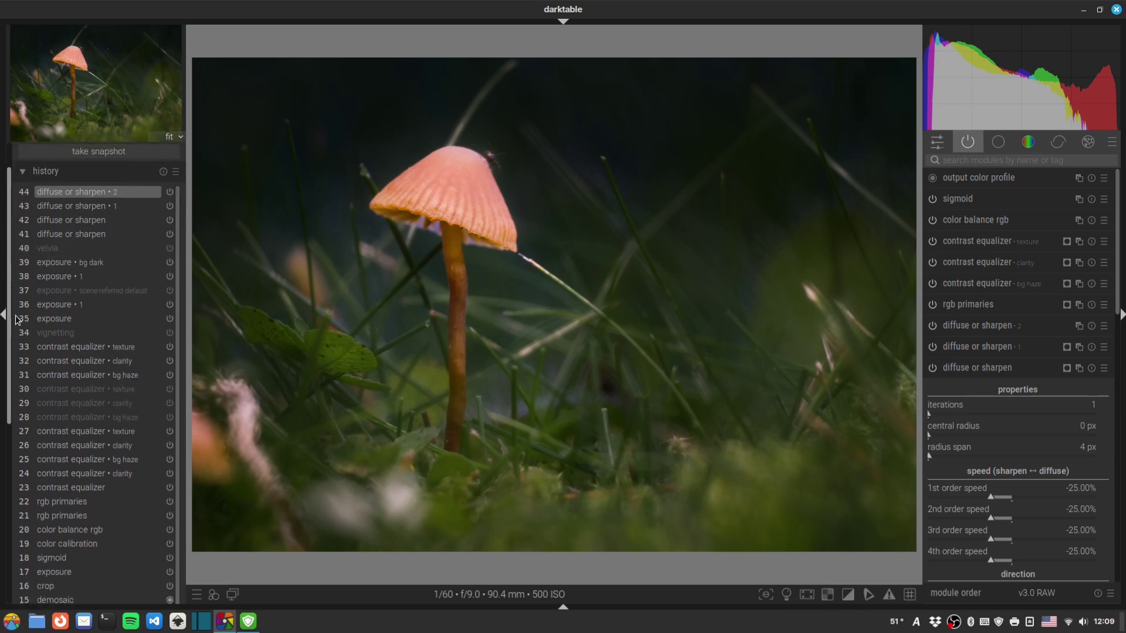
scroll(18, 319, down, 6)
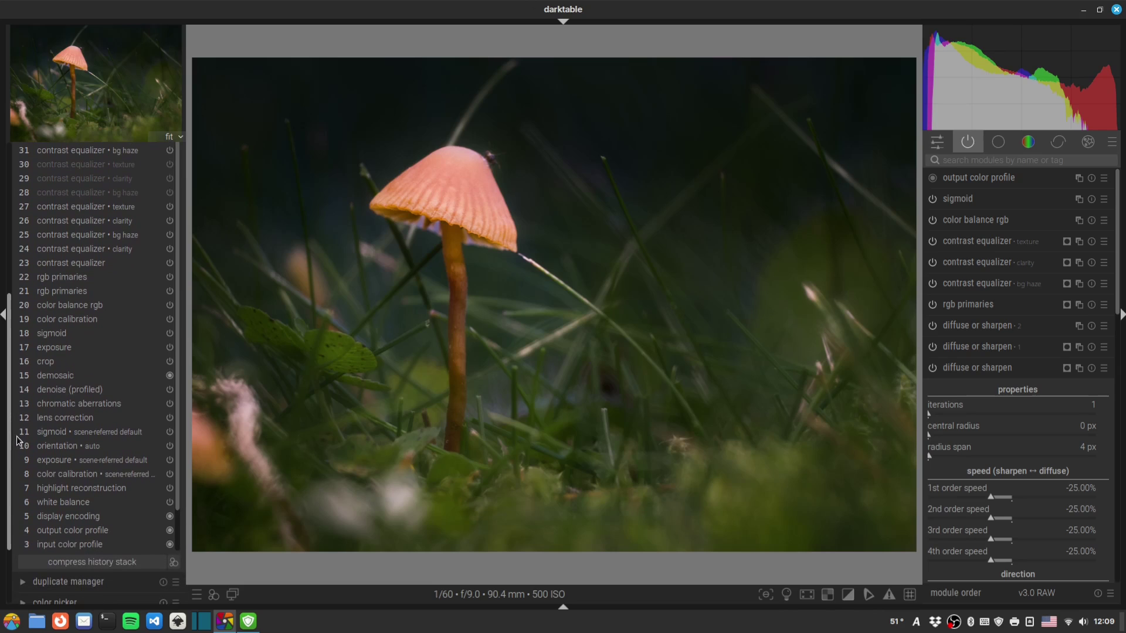
scroll(17, 441, down, 1)
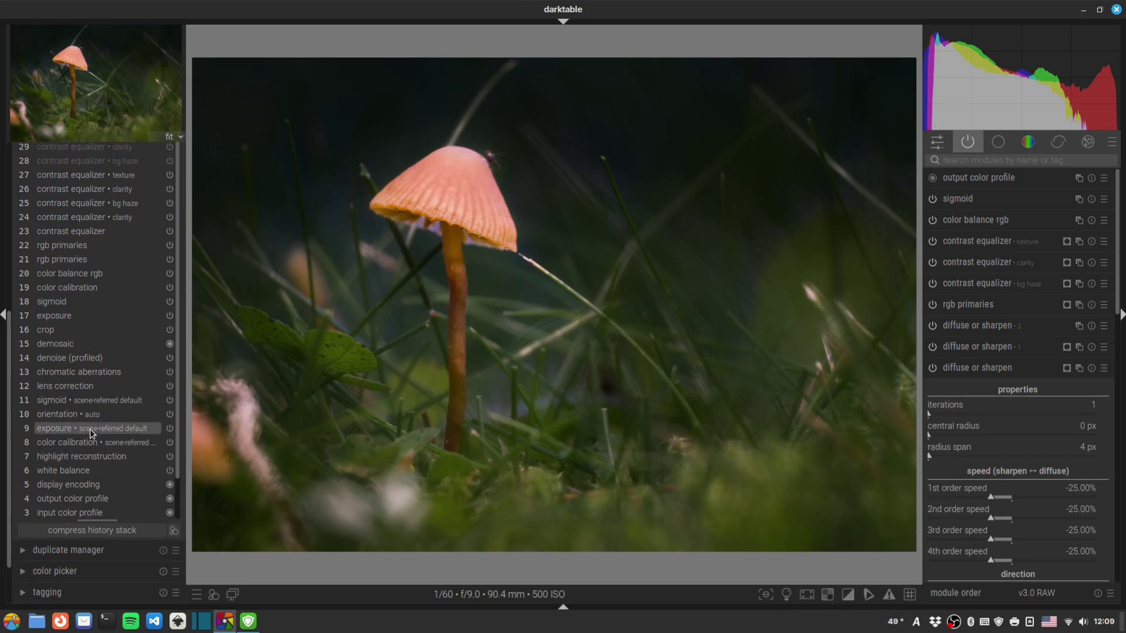
click(83, 387)
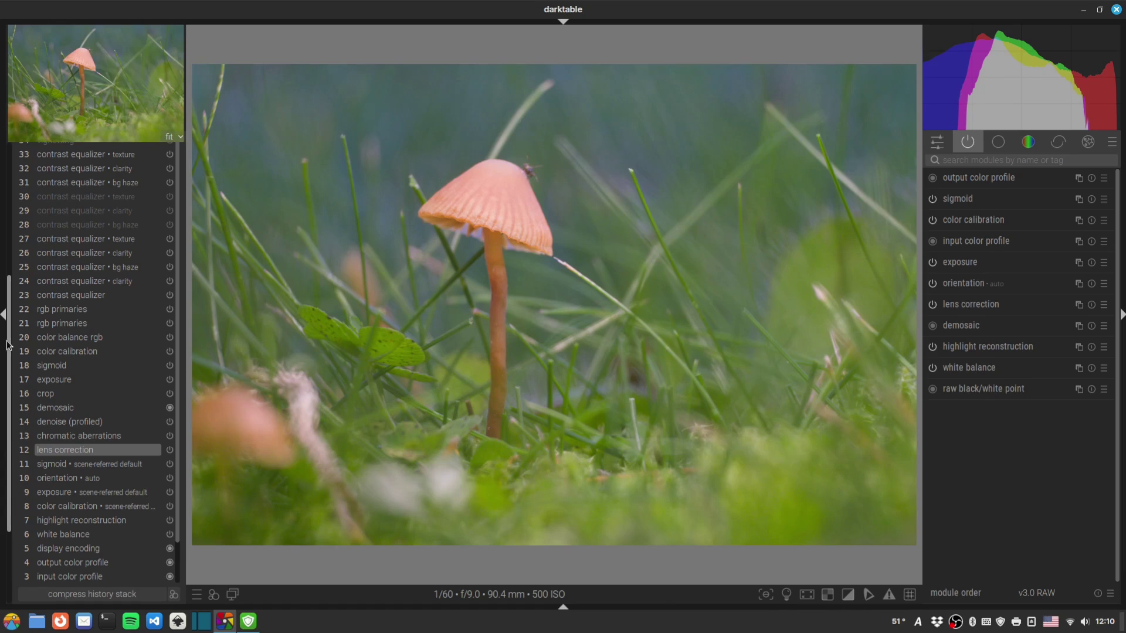
Step: Overlay the diffuse or sharpen 2 snapshot on the early photo and sweep the split line across to the photo's right edge to compare them
scroll(59, 440, down, 1)
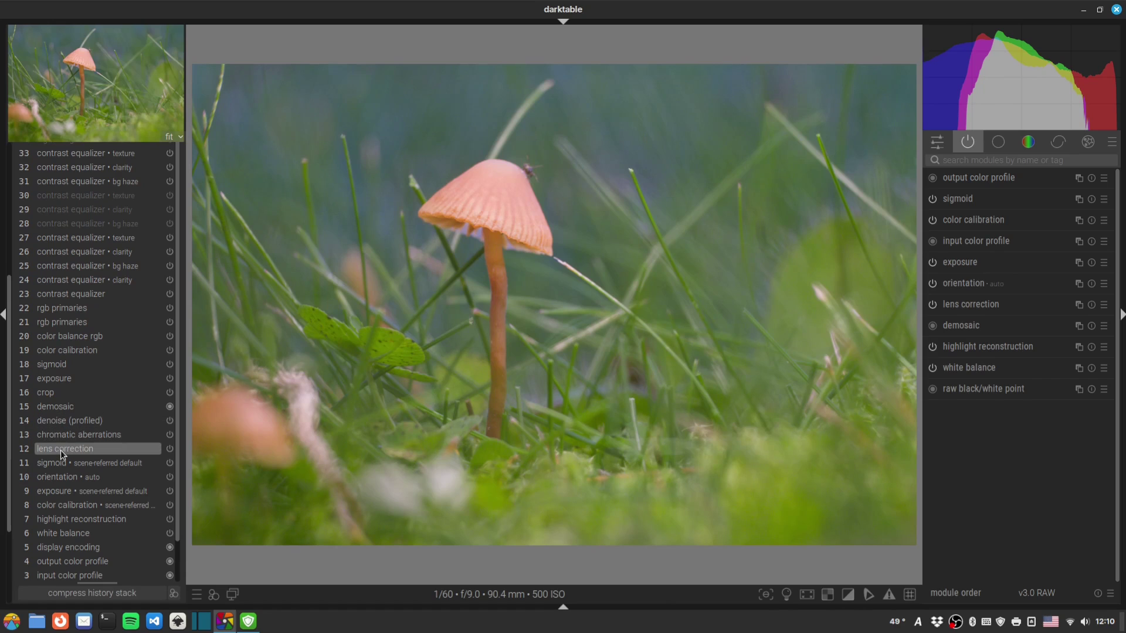
drag(11, 437, 12, 280)
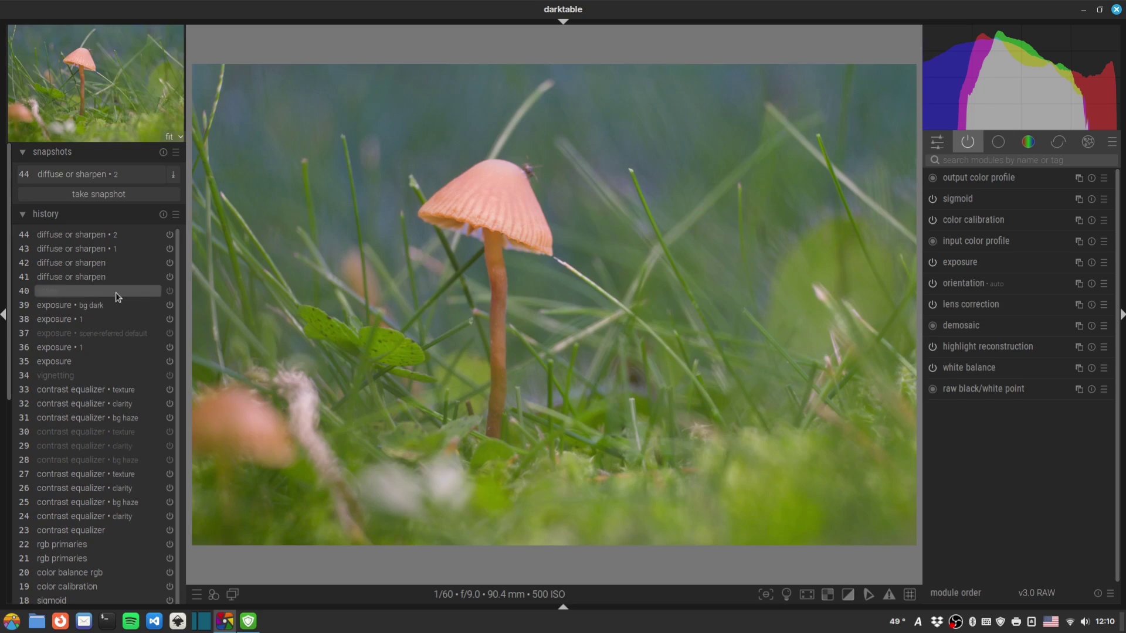
click(89, 172)
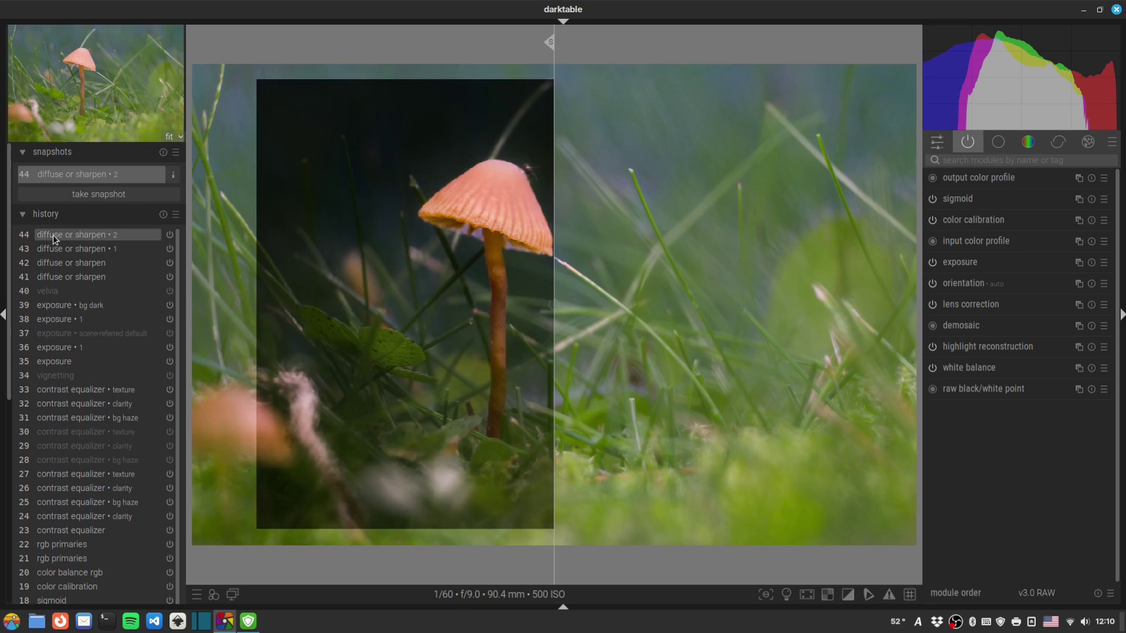
click(3, 317)
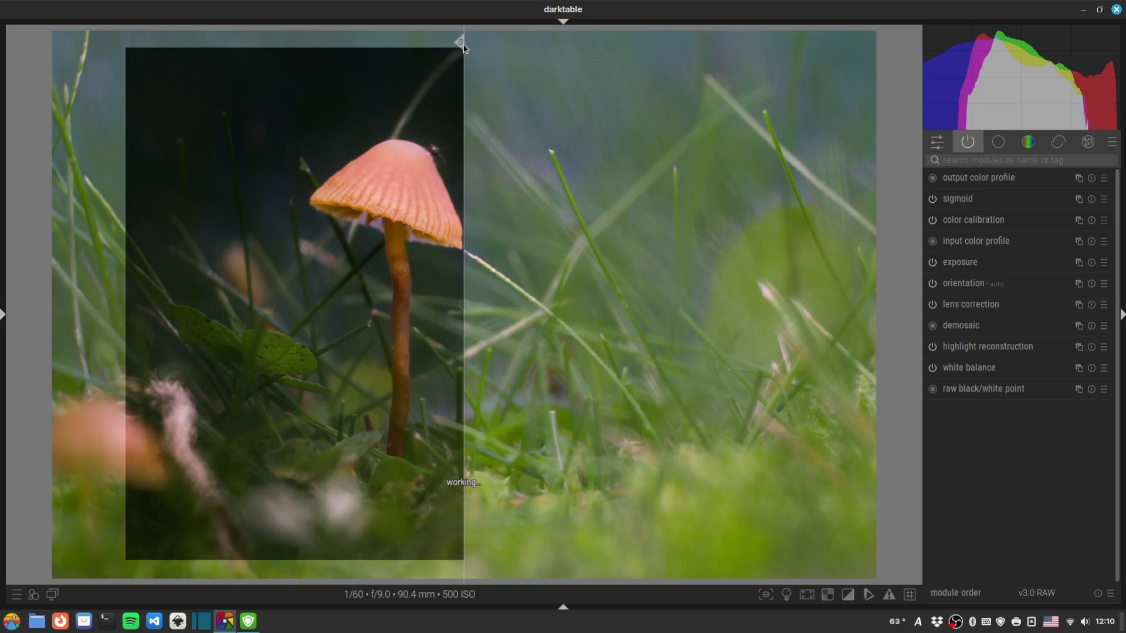
drag(461, 44, 882, 235)
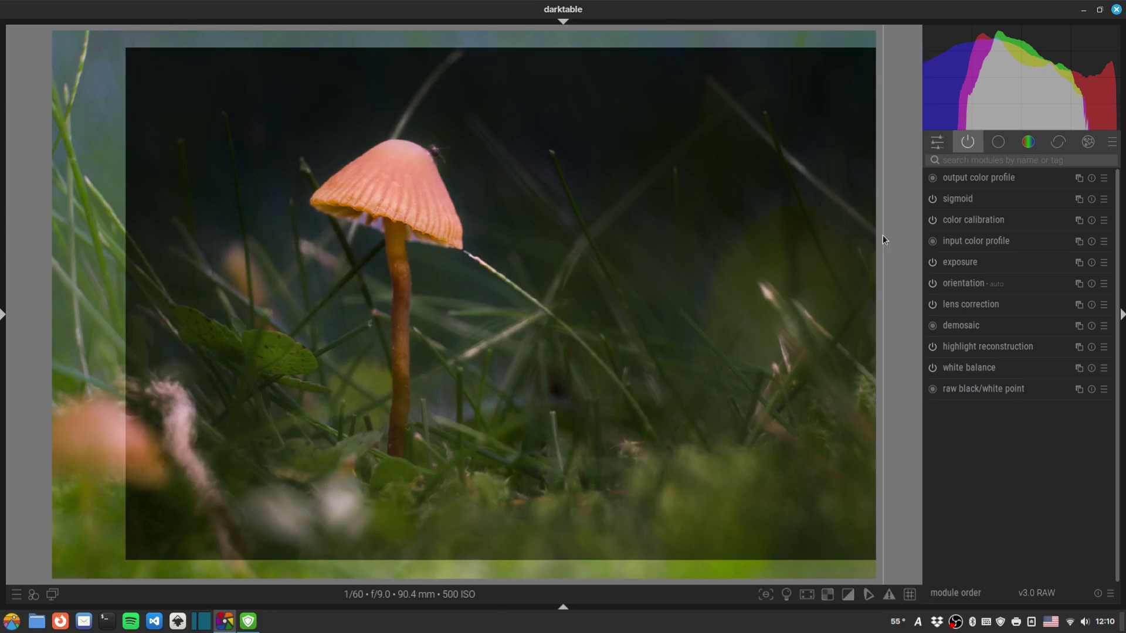